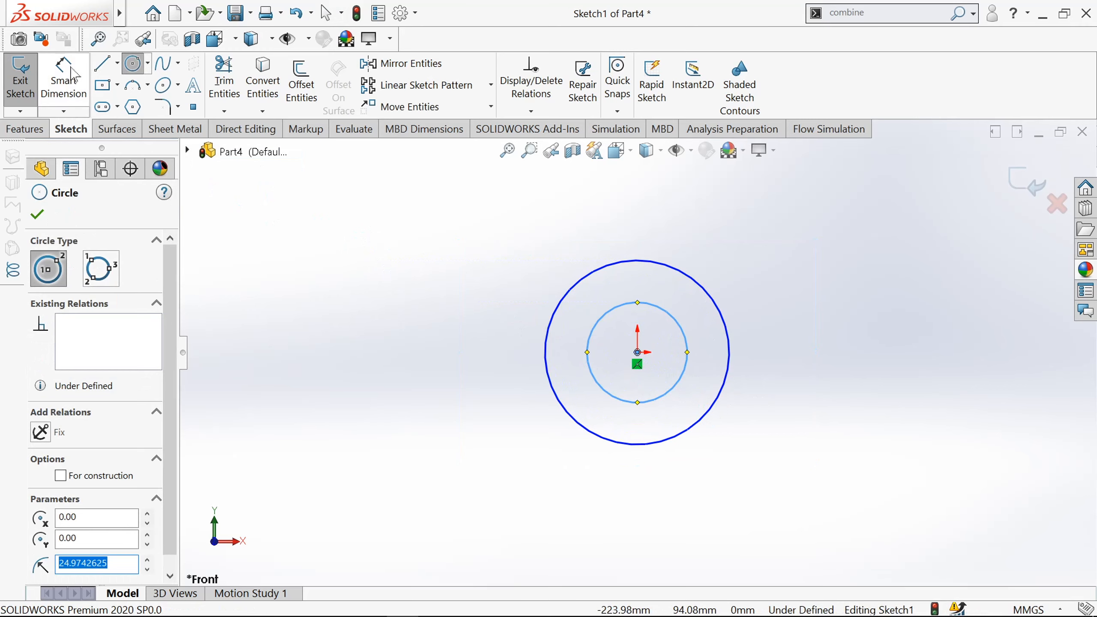
Step: Dimension the outer circle with a diameter of 30 mm
left_click(64, 80)
left_click(552, 319)
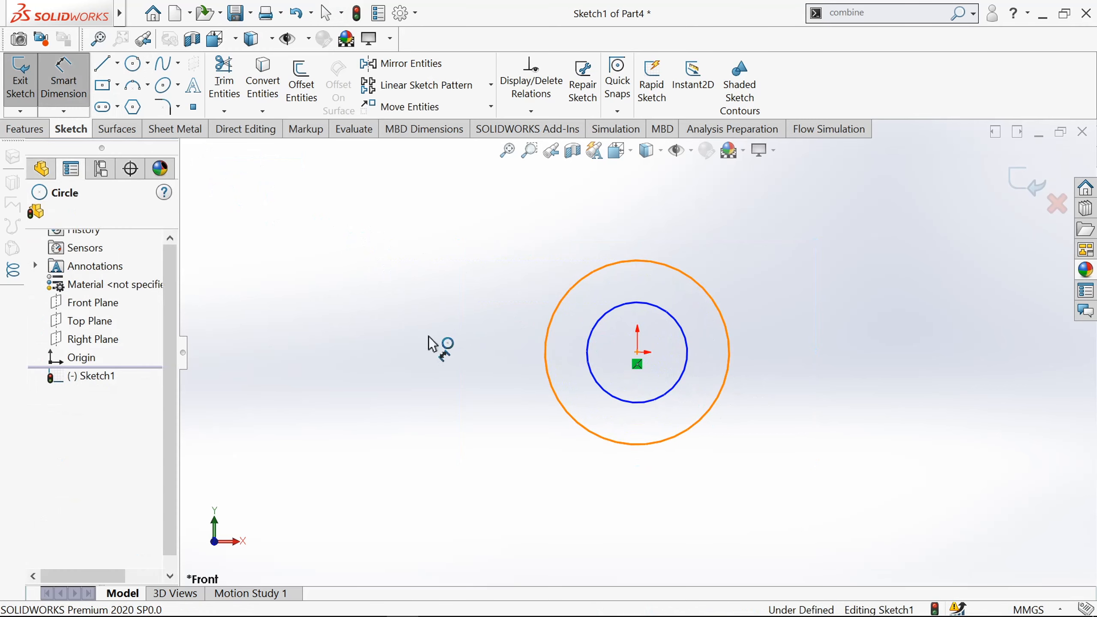
left_click(415, 355)
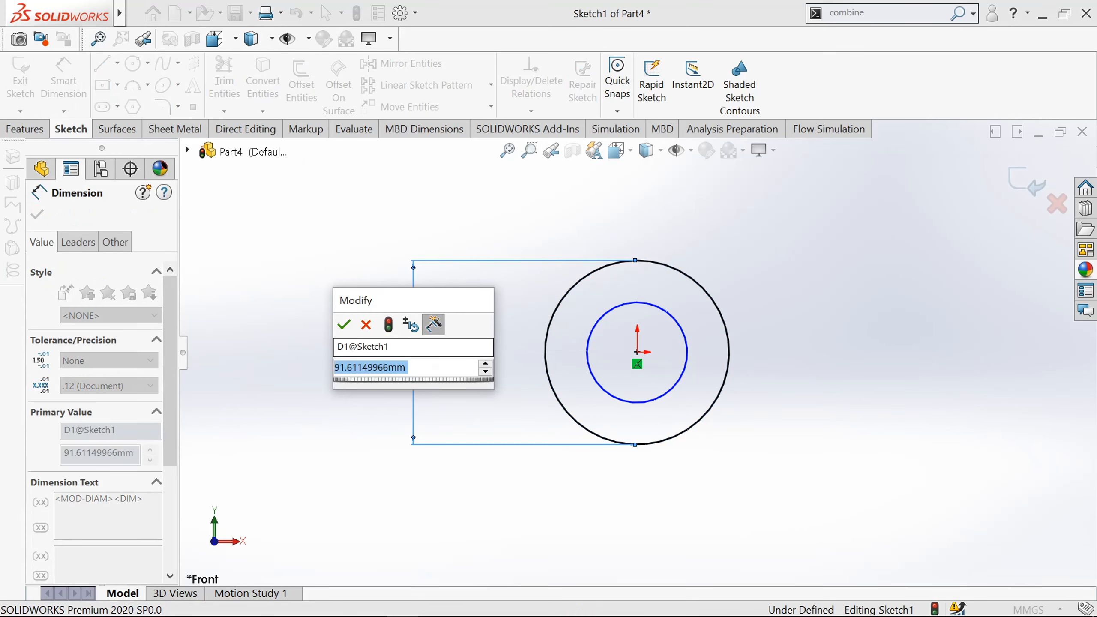
type("30")
key("Return")
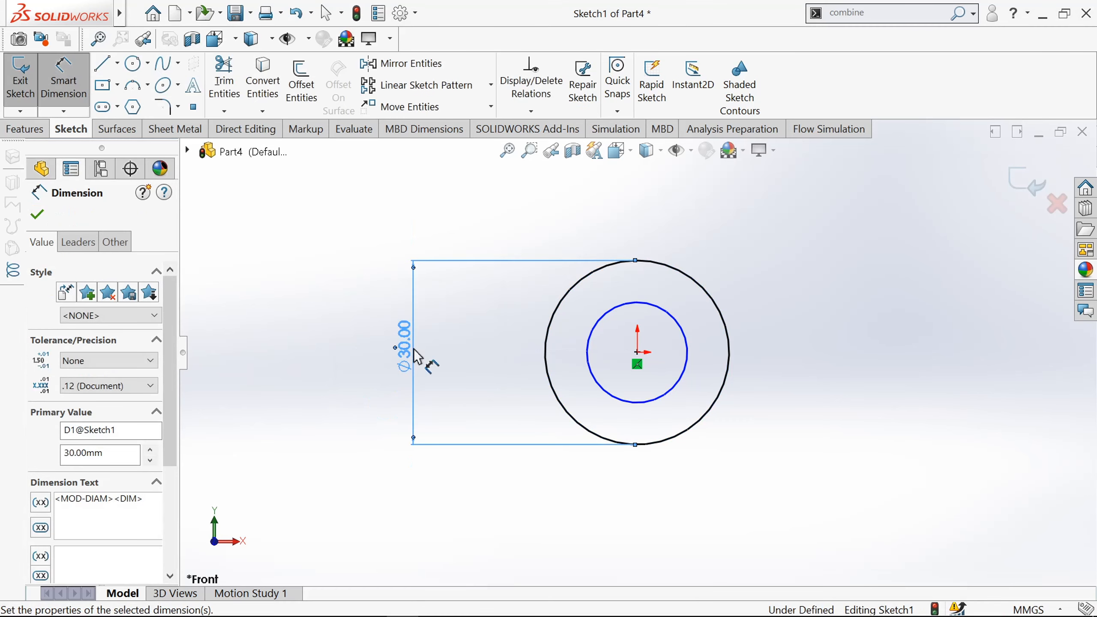
Step: Dimension the inner circle with a diameter of 12.7 mm
left_click(587, 357)
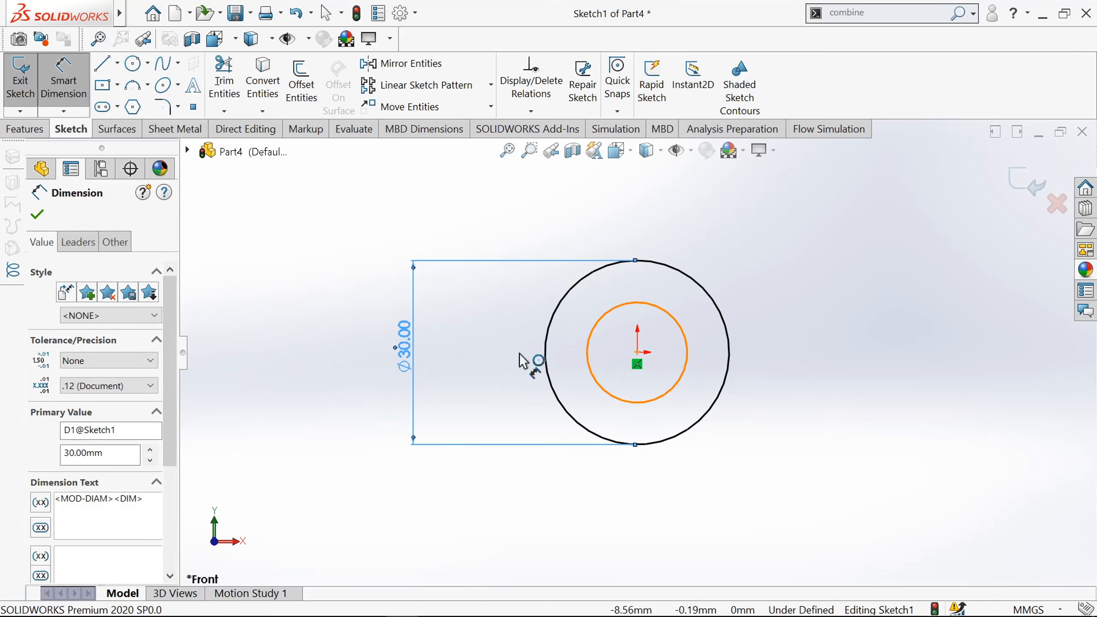
left_click(493, 352)
type("12.7")
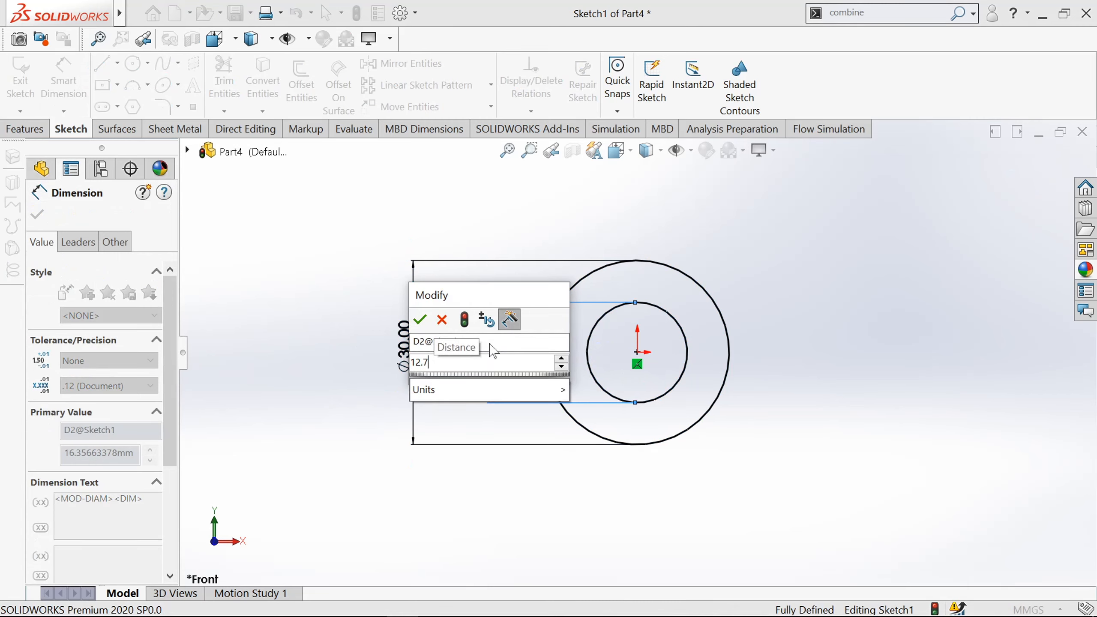
key("Return")
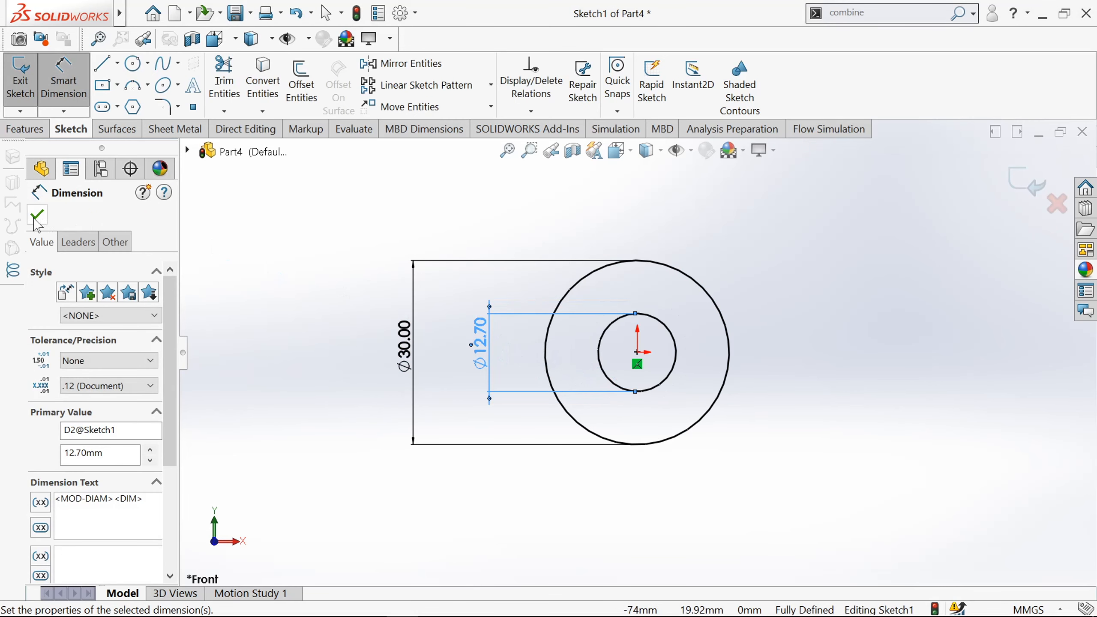
left_click(37, 215)
Step: Sketch a horizontal line about 5 mm below the circles' centre, extending past both sides of the outer circle
left_click(103, 65)
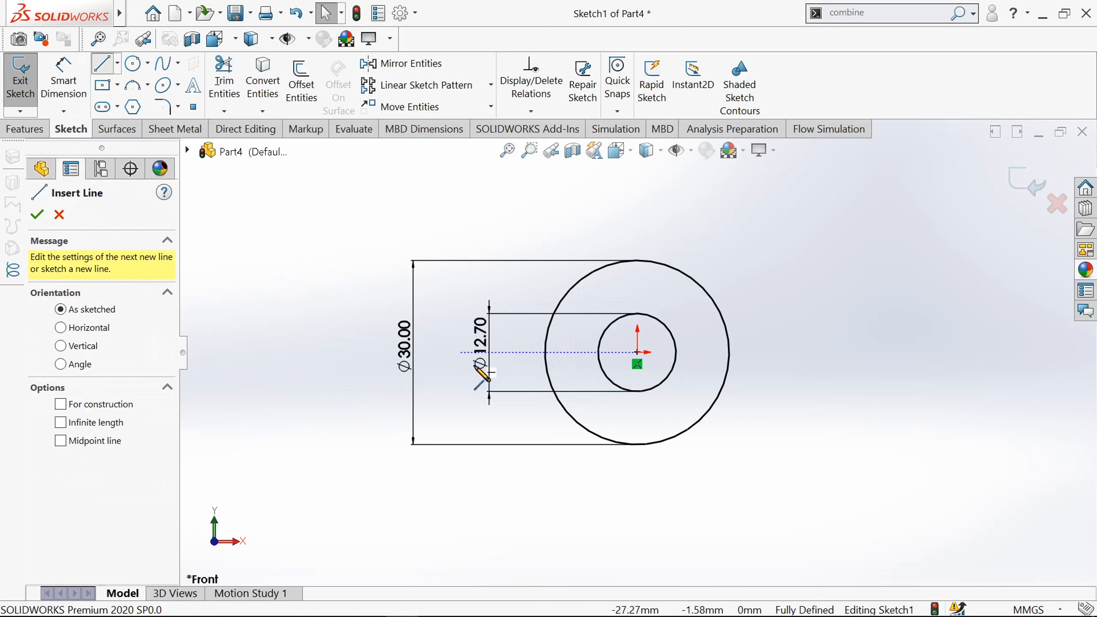
left_click(448, 384)
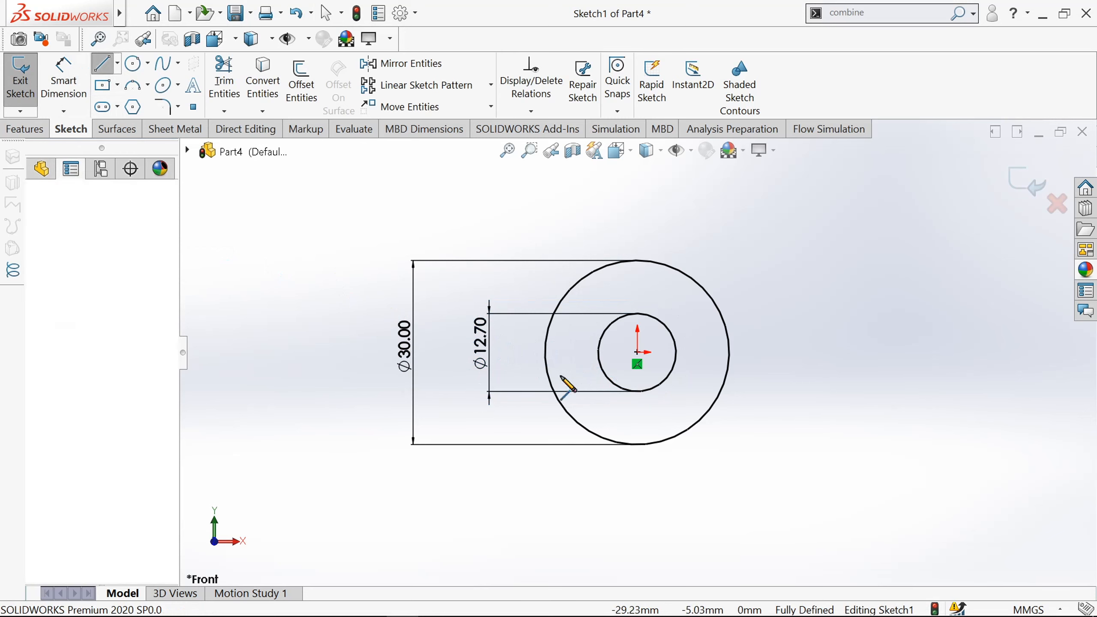
left_click(806, 384)
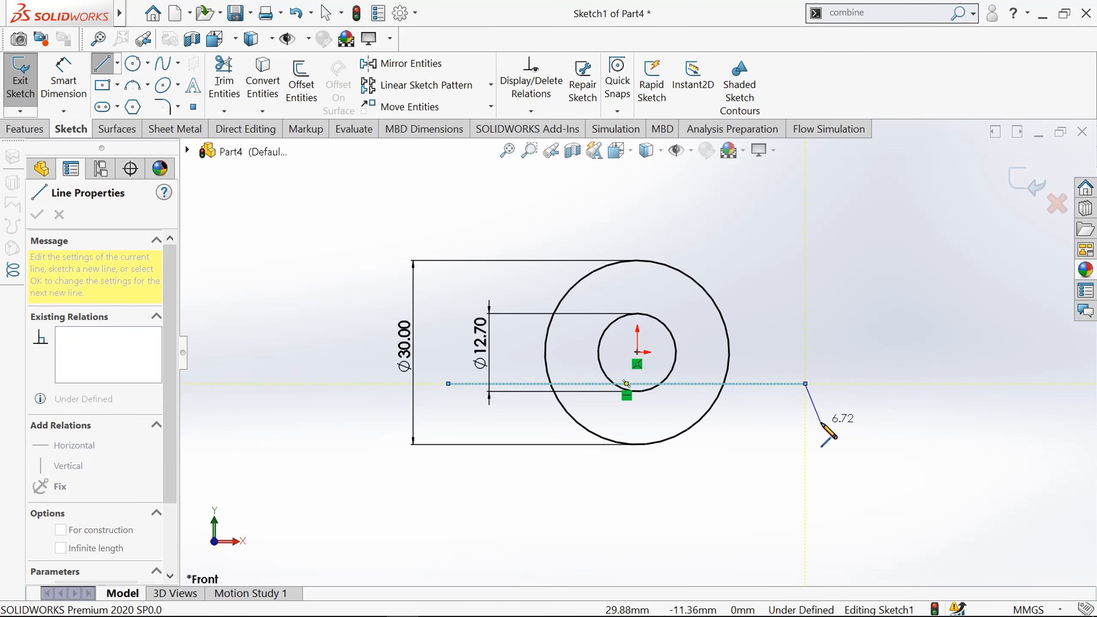
key("Escape")
key("Escape")
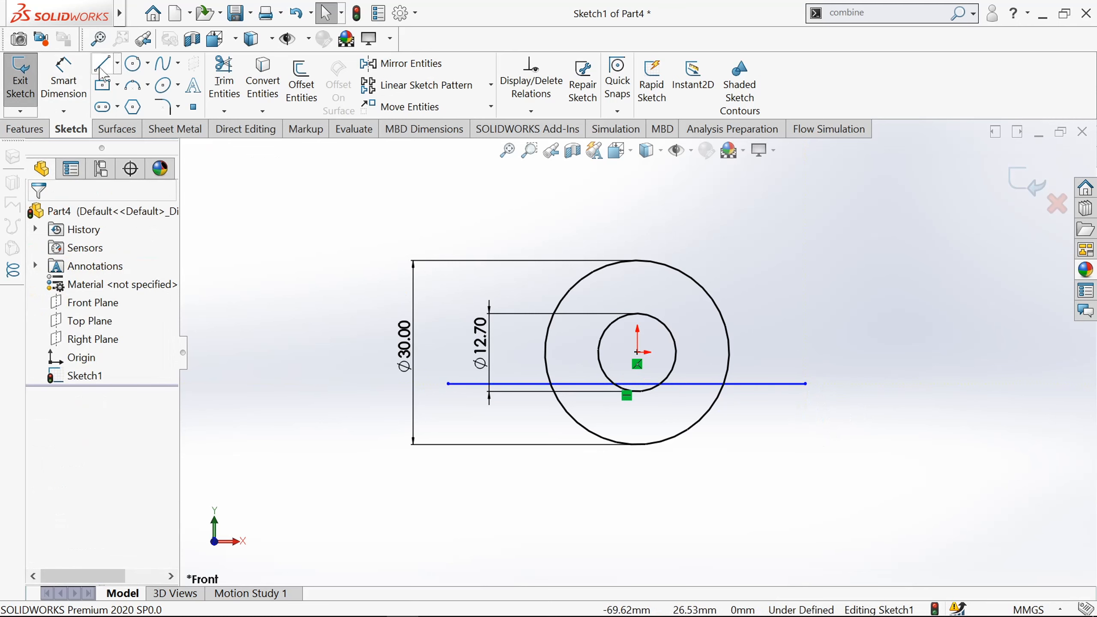
Step: Sketch a vertical line about 23 mm long, about 6.5 mm left of the centre, from above the outer circle down beside the inner circle
key("l")
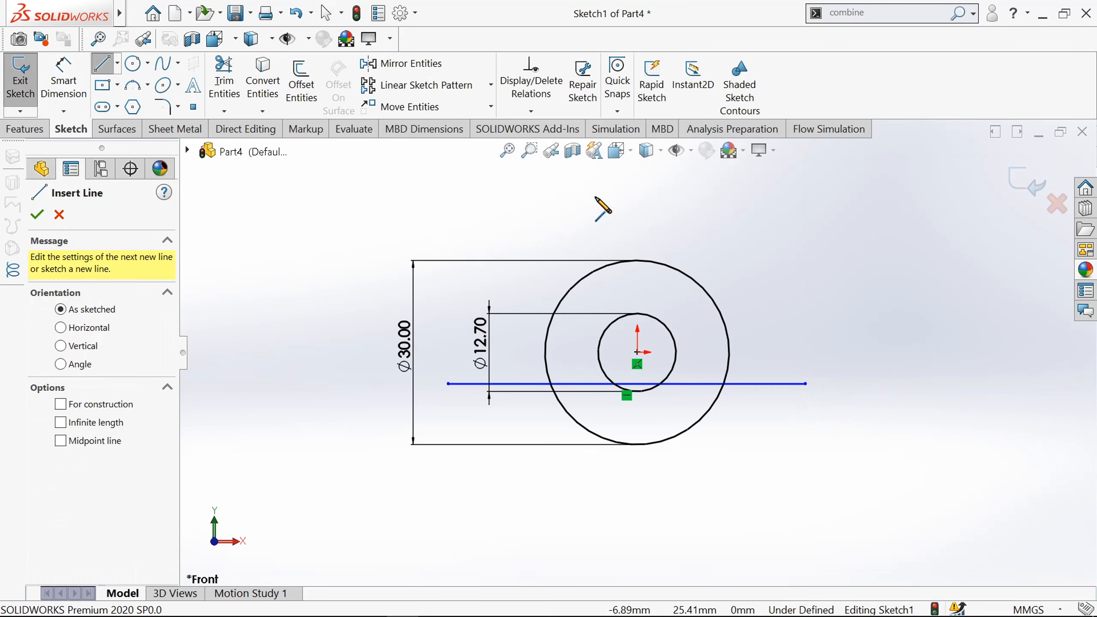
left_click(597, 189)
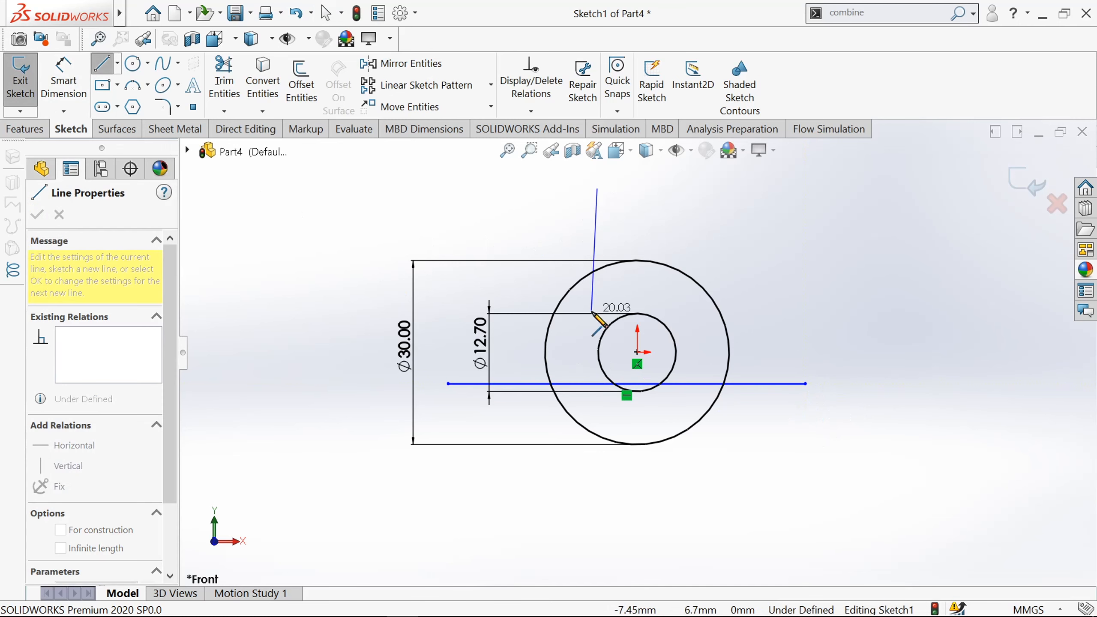
left_click(597, 331)
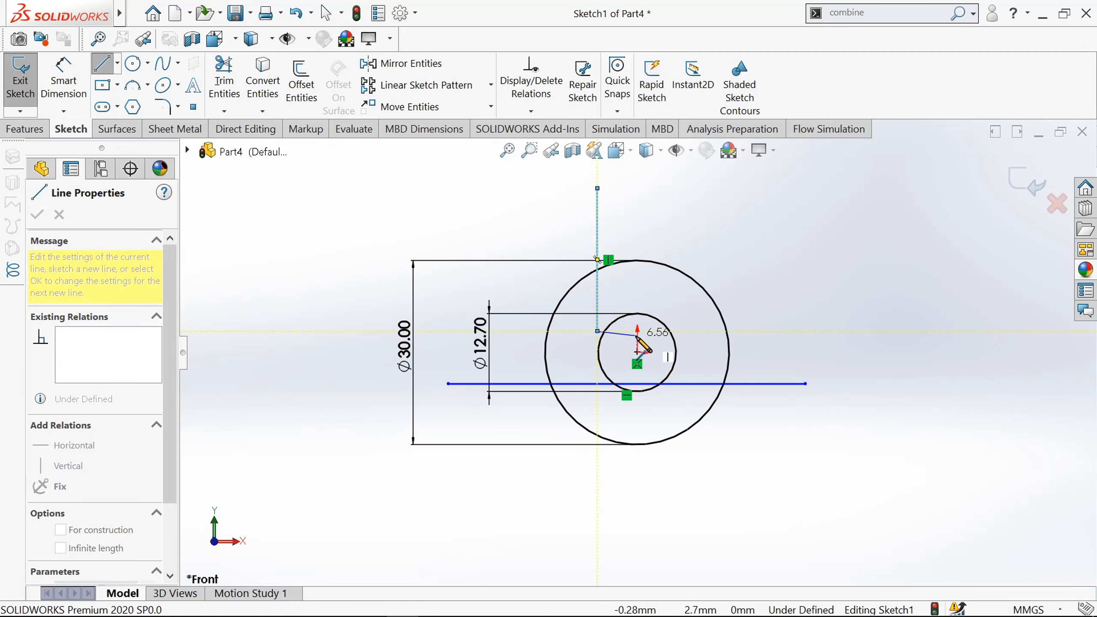
key("Escape")
key("Escape")
Step: Sketch a horizontal line about 46 mm long above the outer circle, about 22 mm above the centre and crossing the vertical line
left_click(102, 65)
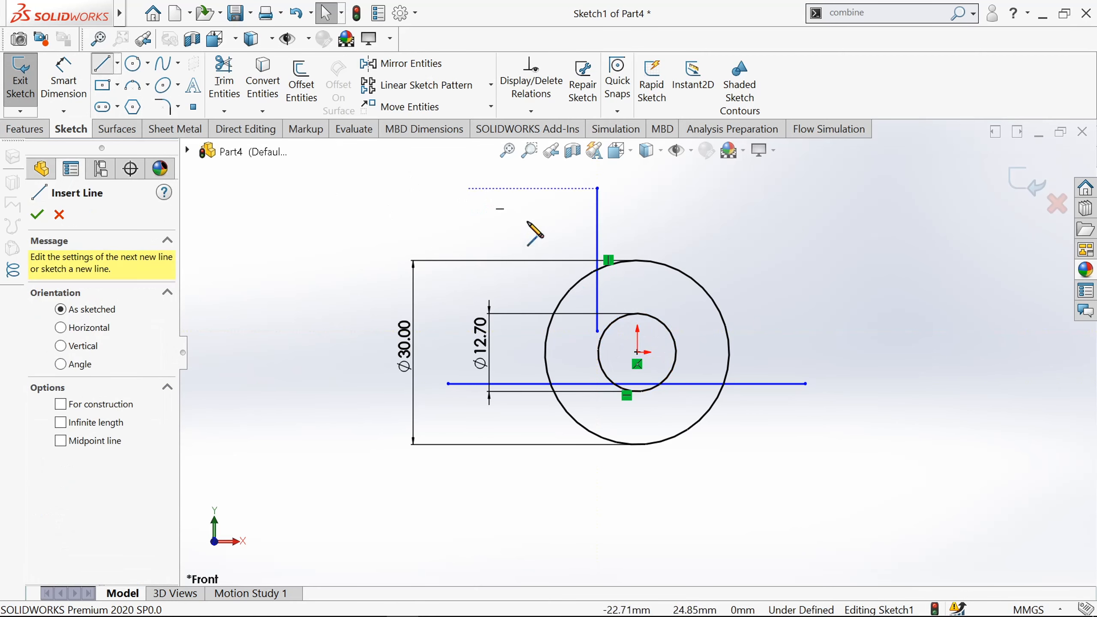
left_click(534, 215)
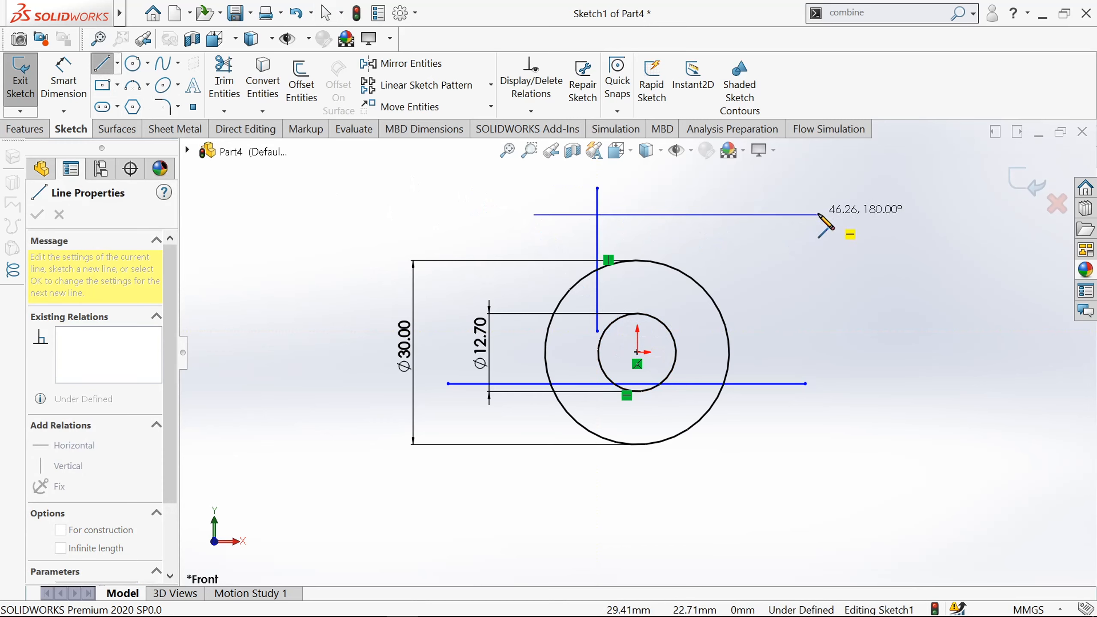
left_click(817, 215)
key("Escape")
Step: Dimension the lower horizontal line at 4.83 mm from the origin
left_click(64, 80)
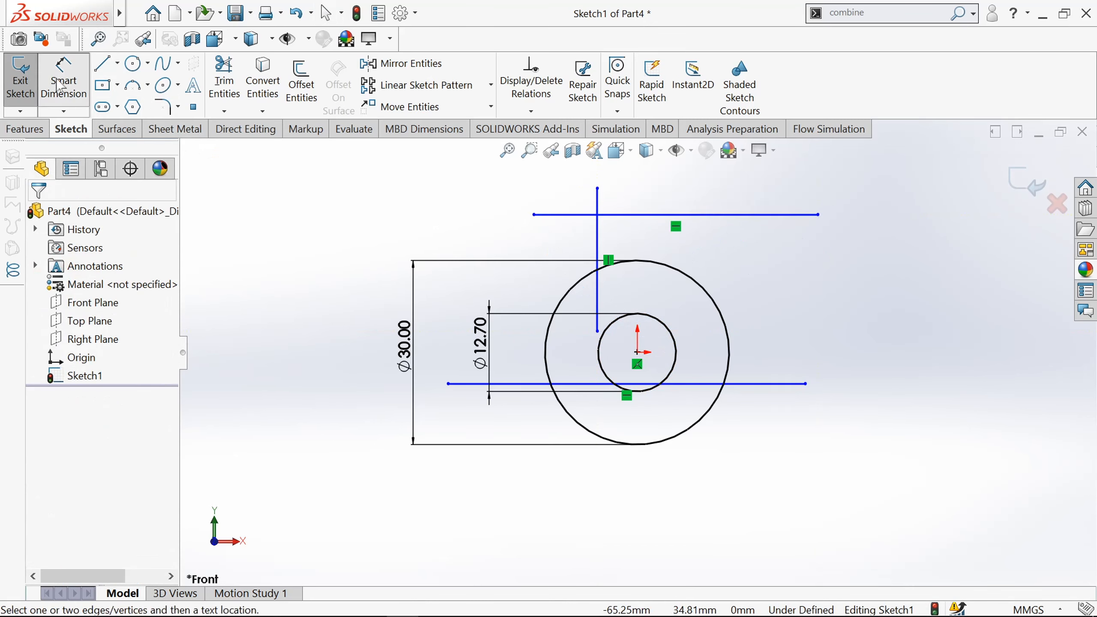
left_click(594, 384)
left_click(638, 352)
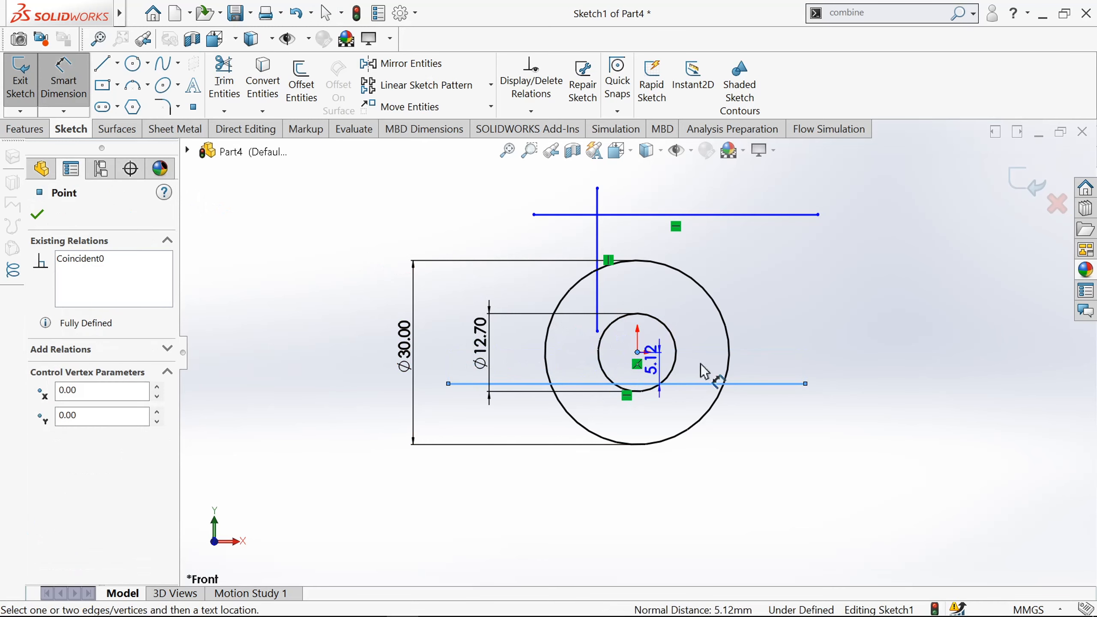
left_click(776, 376)
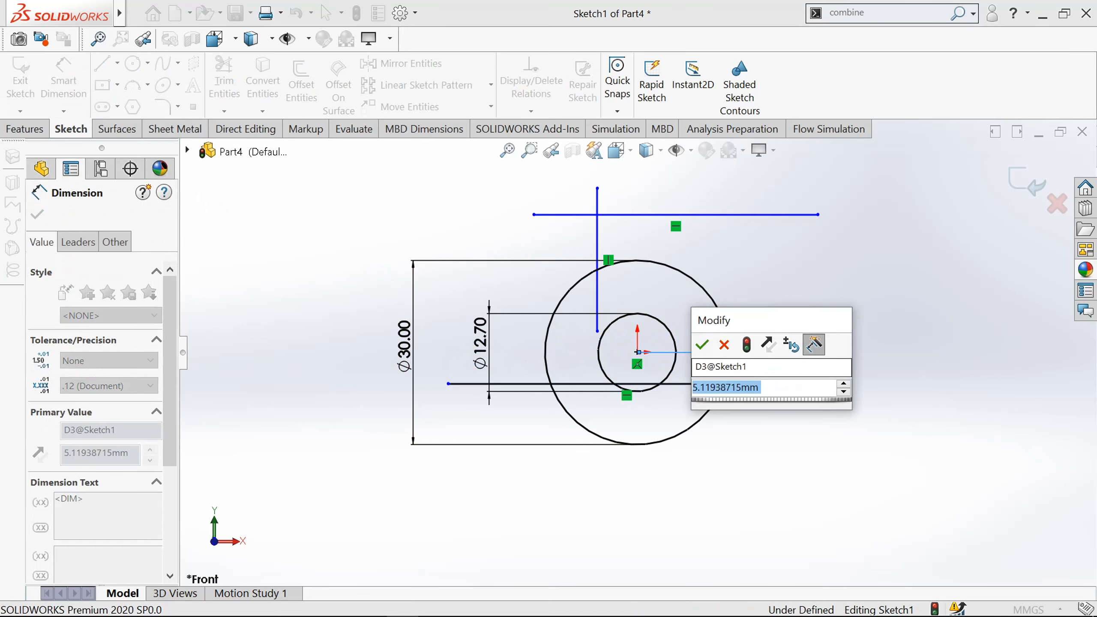
type("4.83")
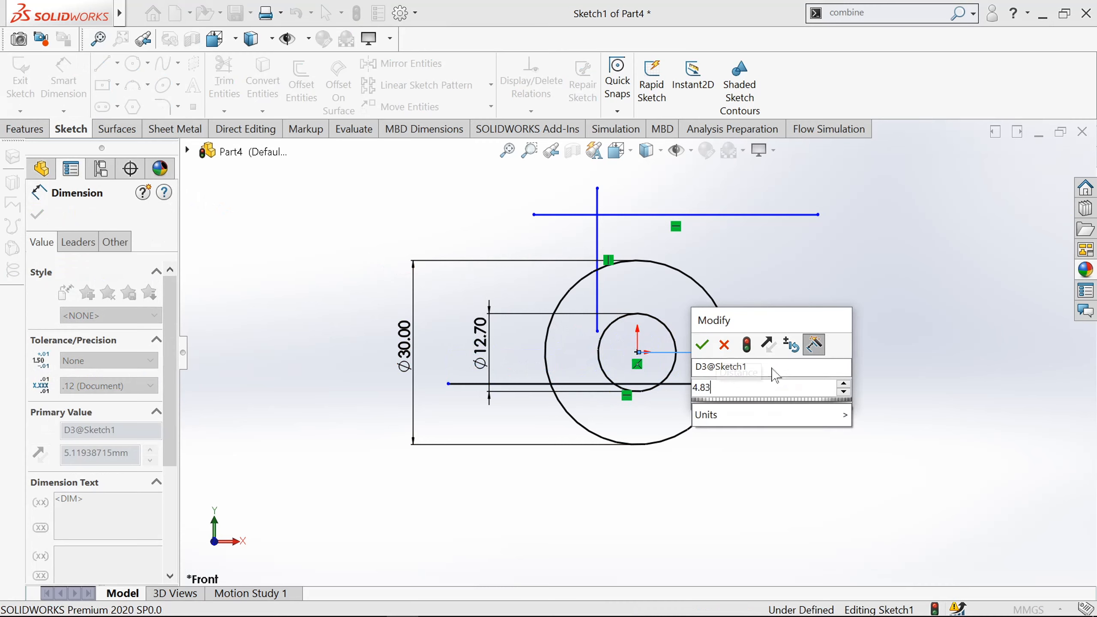
key("Return")
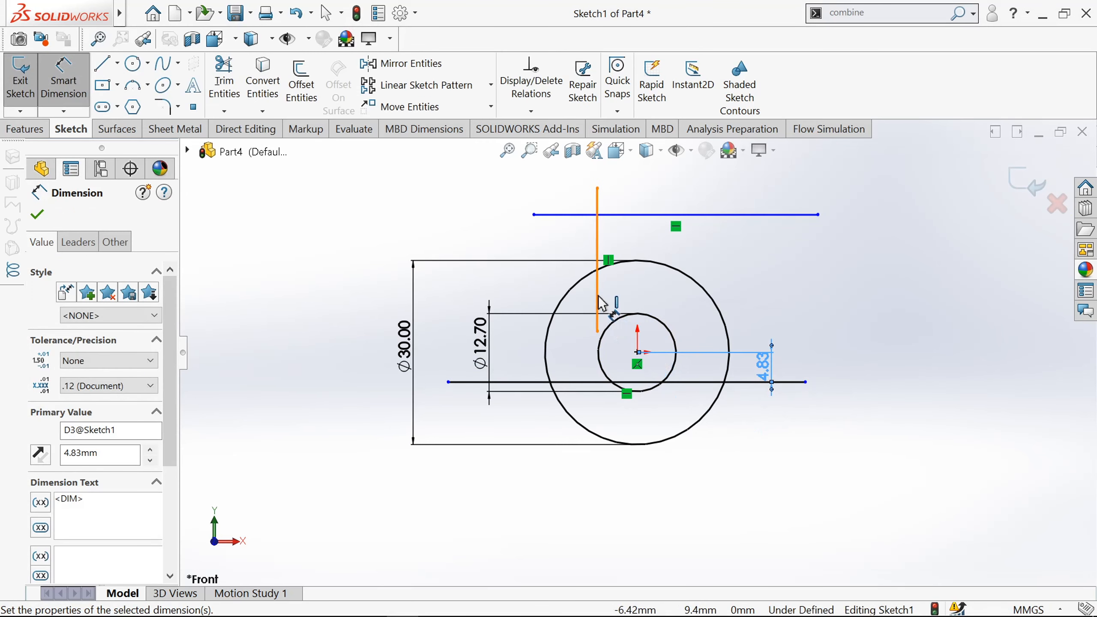
Step: Dimension the vertical line at 3.6 mm from the origin
left_click(598, 303)
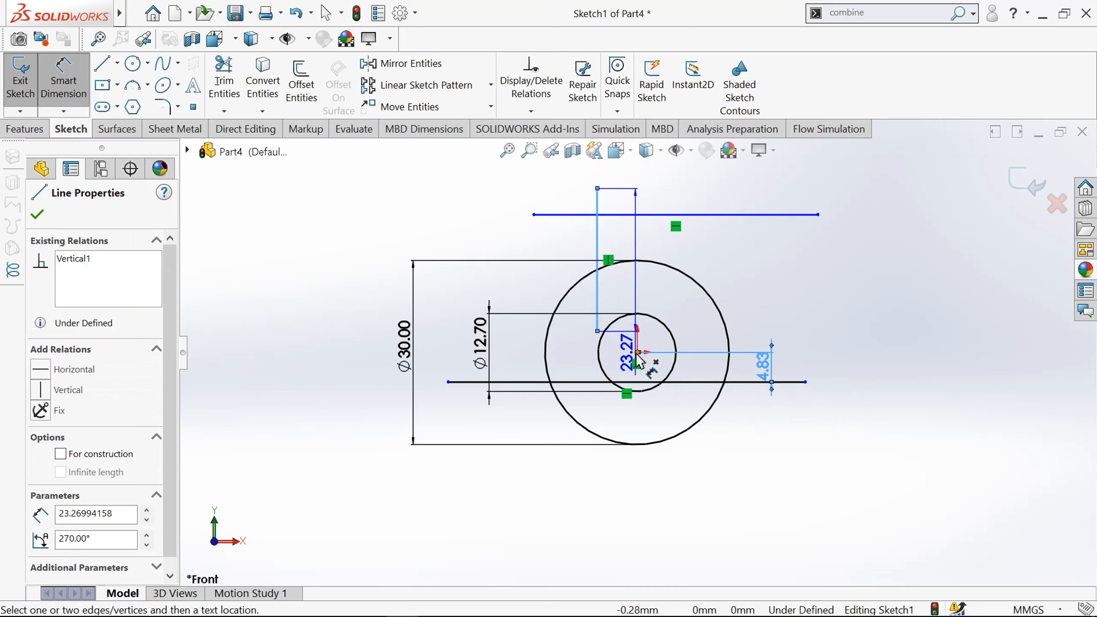
scroll(637, 355, "down", 5)
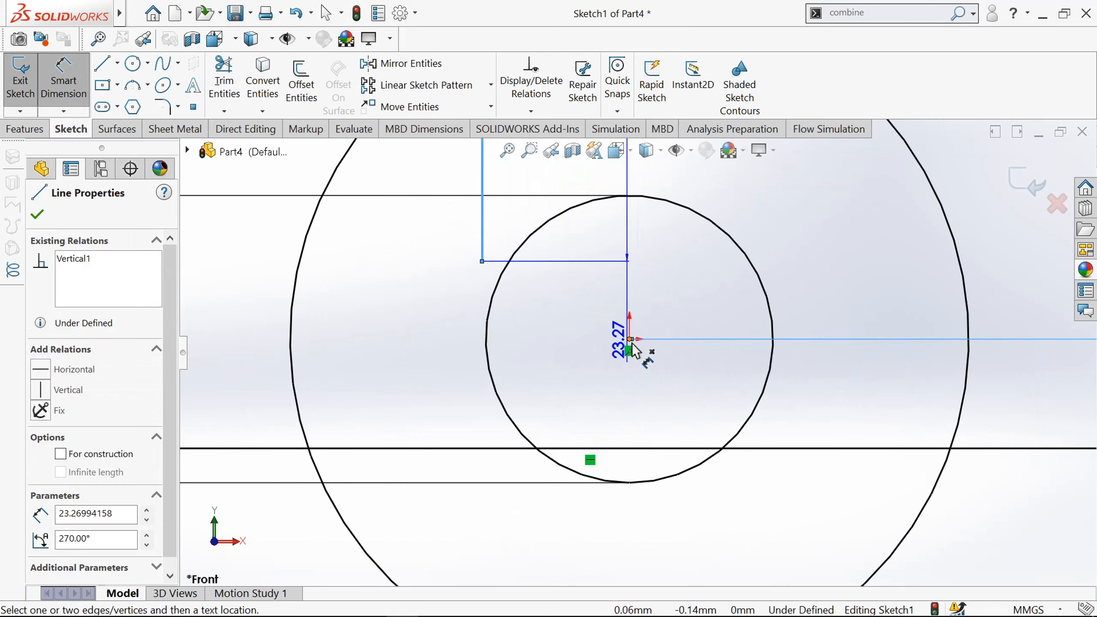
left_click(629, 342)
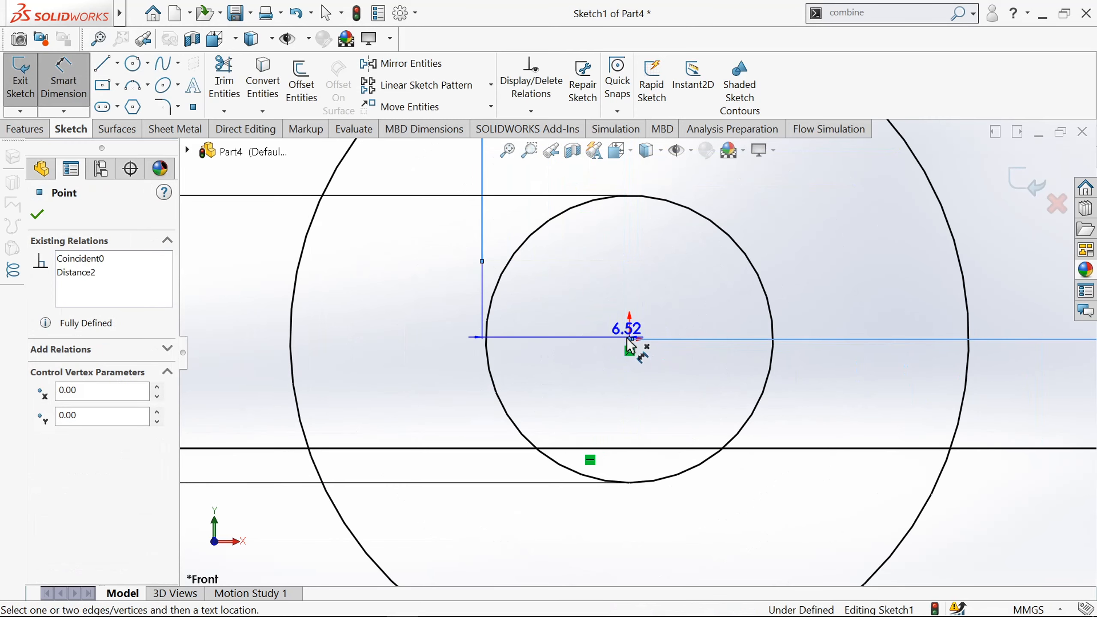
scroll(629, 342, "up", 5)
left_click(626, 270)
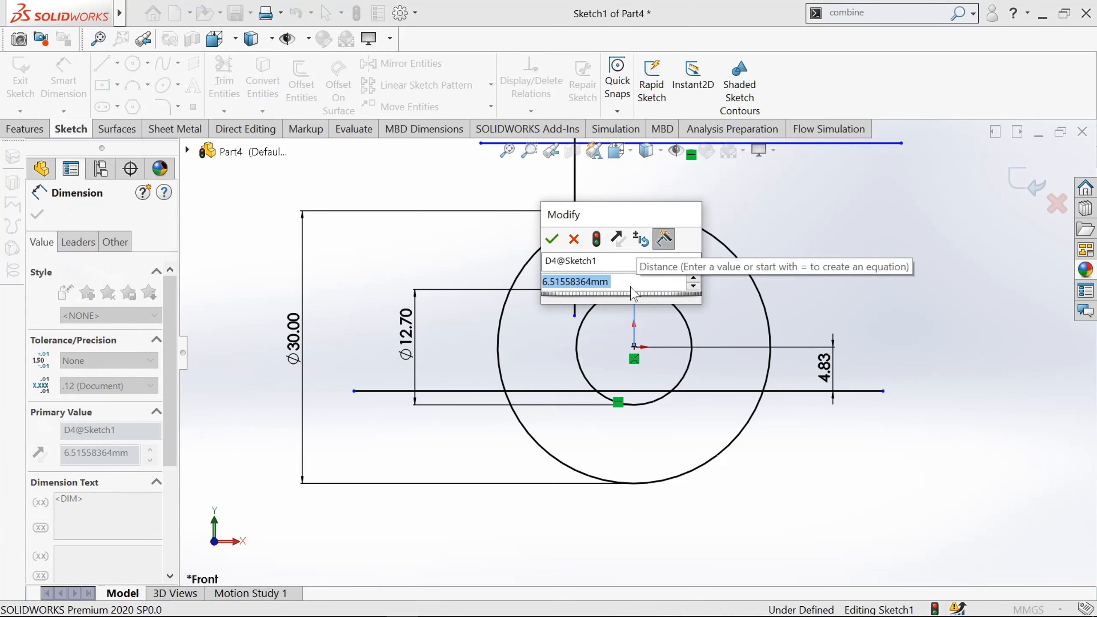
type("3.6")
key("Return")
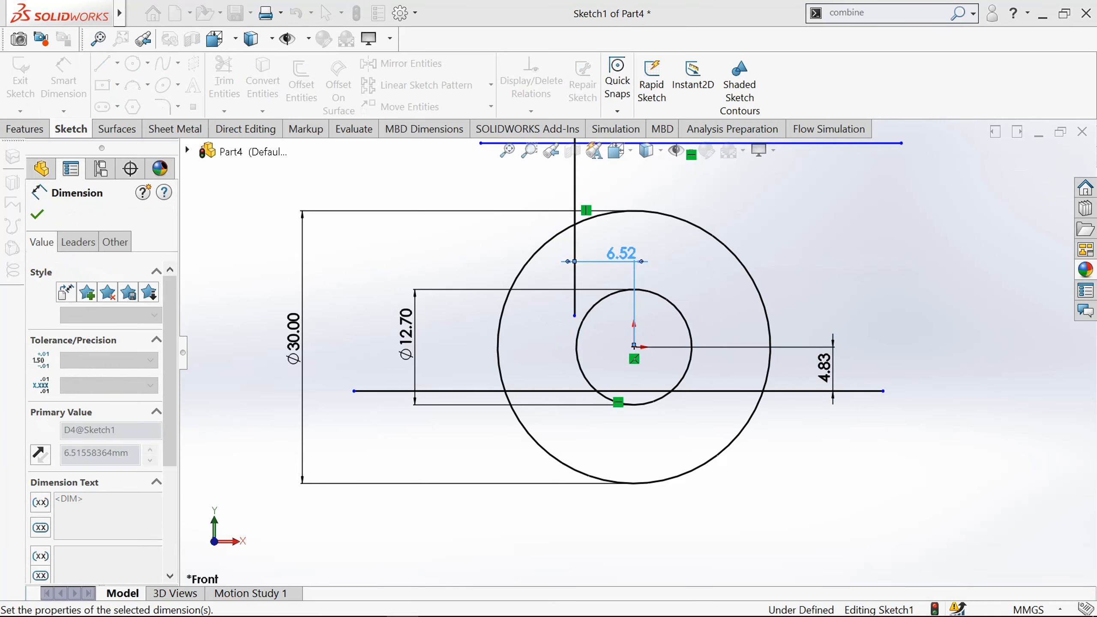
Step: Dimension the upper horizontal line at 30 mm from the origin
scroll(630, 289, "up", 4)
scroll(645, 276, "down", 3)
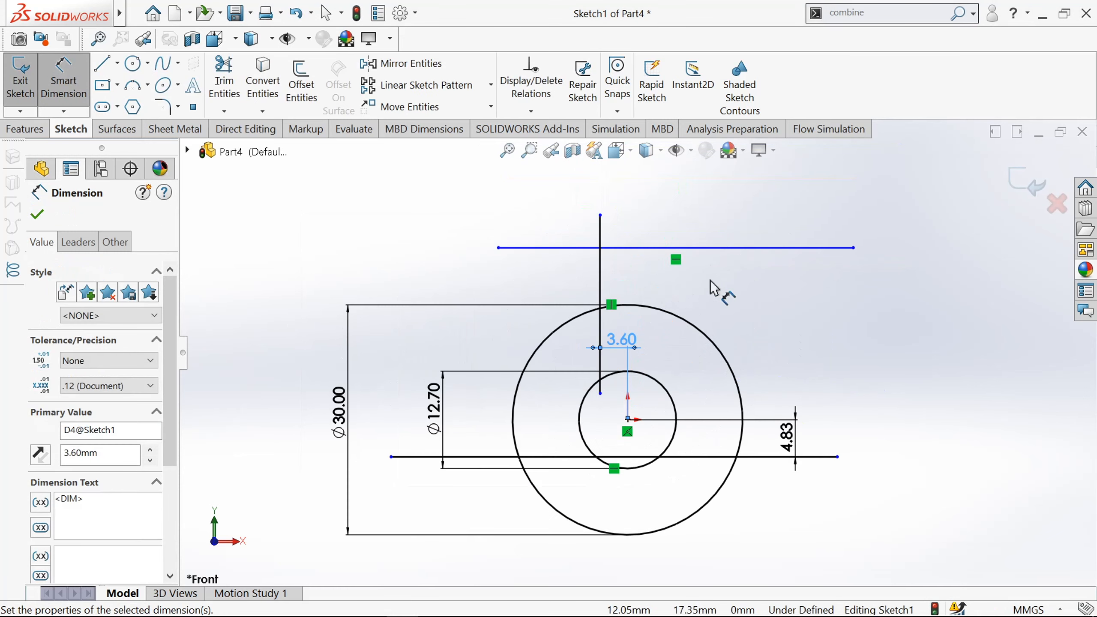
left_click(706, 250)
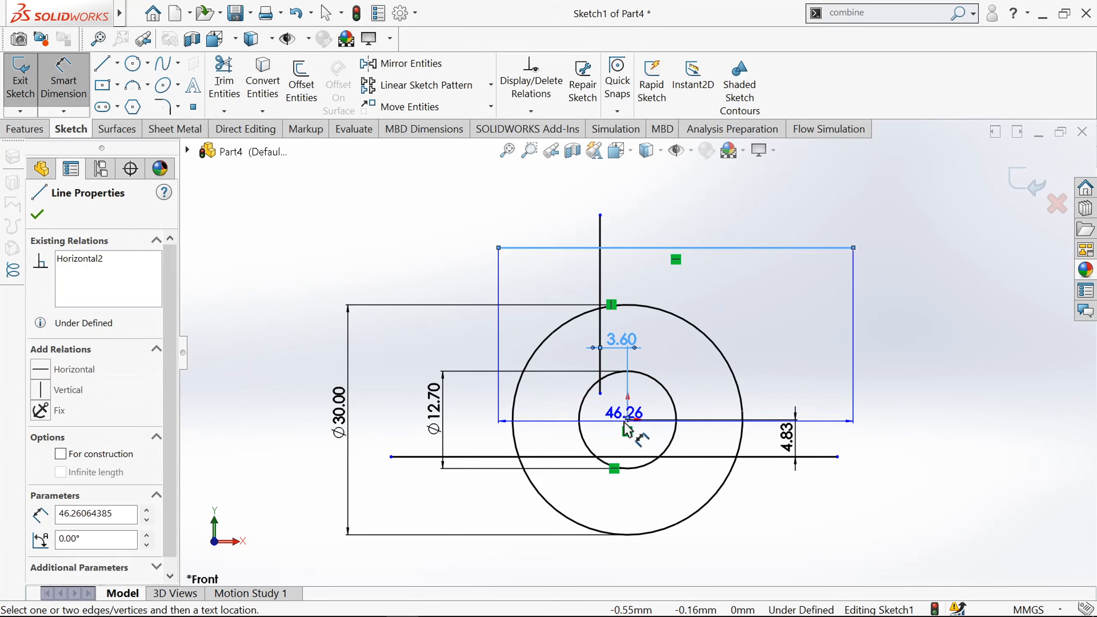
left_click(629, 421)
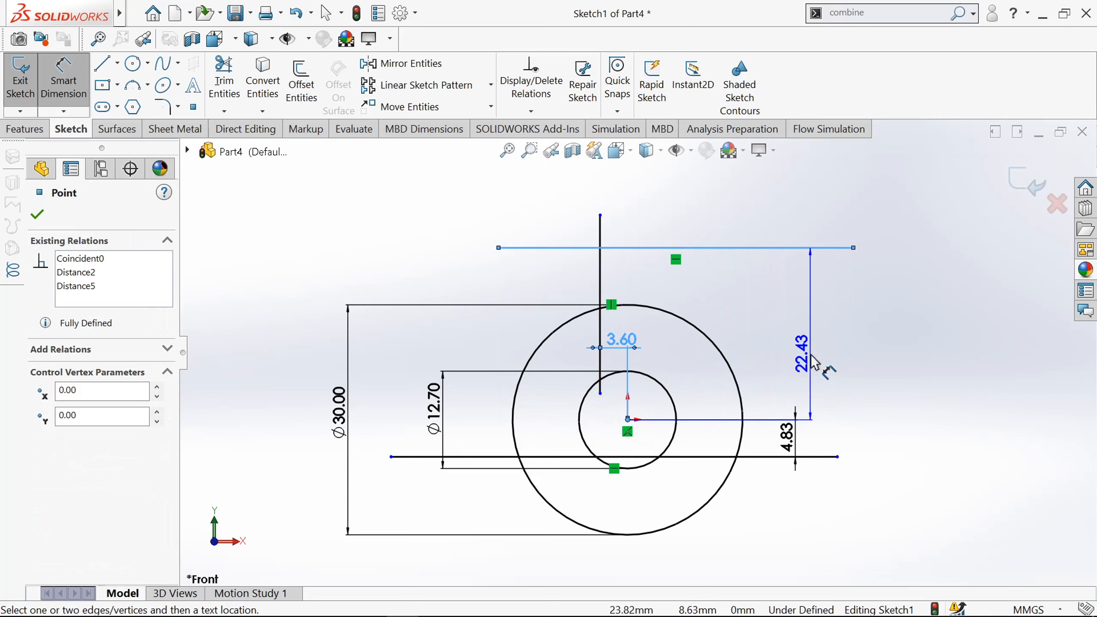
left_click(815, 362)
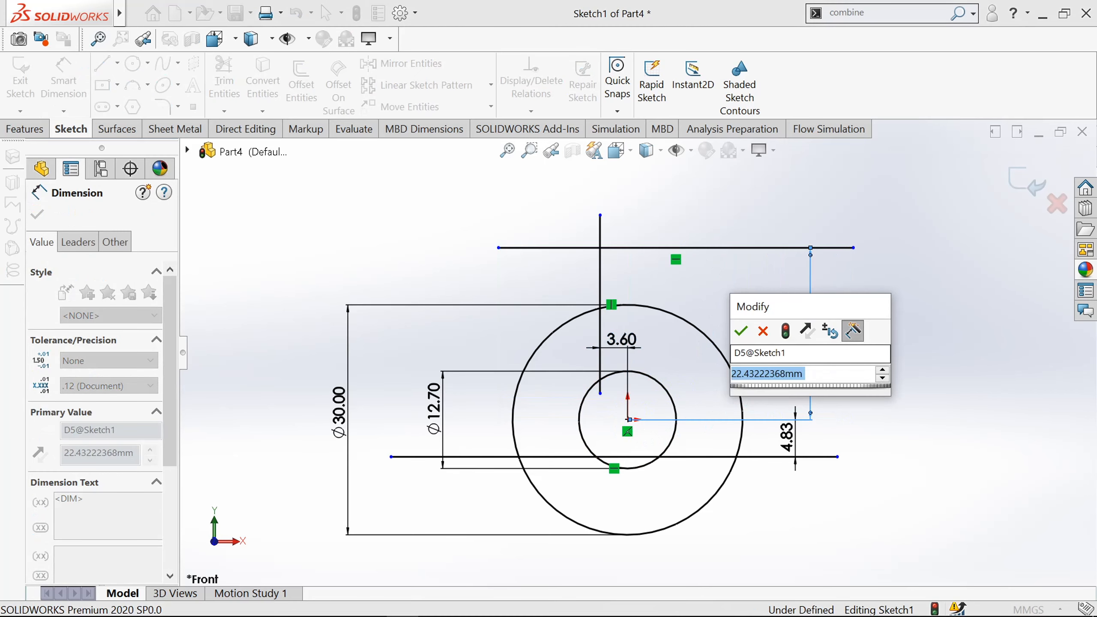
type("30")
key("Return")
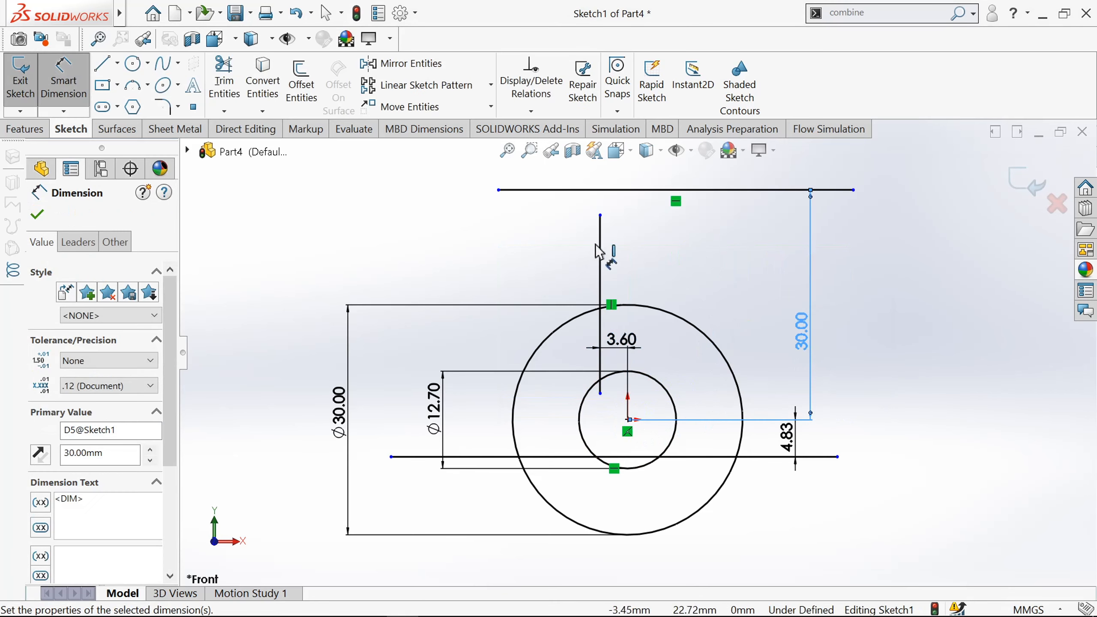
Step: Finish dimensioning and stretch the vertical line's upper endpoint to about 36.5 mm above the origin, past the upper horizontal line
scroll(655, 230, "down", 3)
scroll(655, 230, "up", 5)
left_click(37, 215)
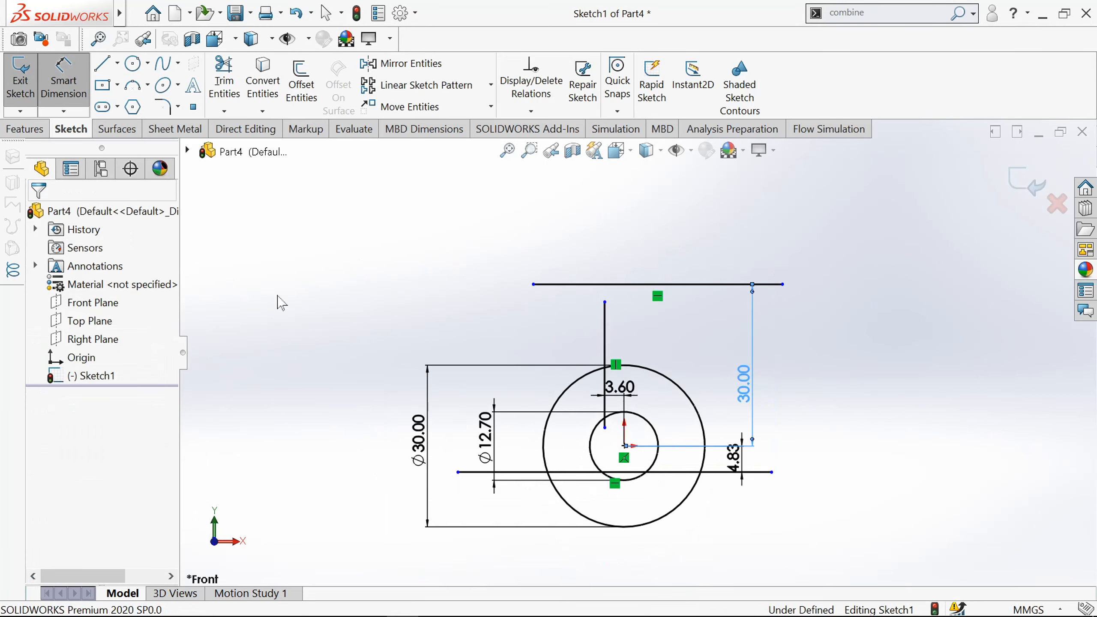
left_click_drag(604, 302, 604, 247)
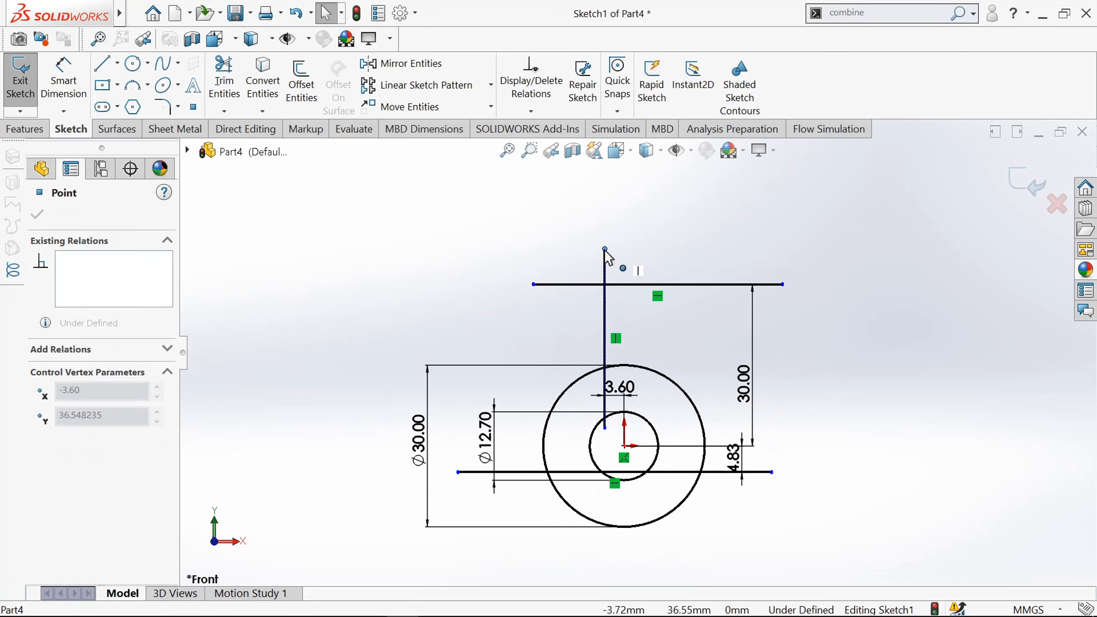
Step: Sketch a second vertical line about 37 mm long right of the centre, from above the upper horizontal line down into the outer circle
scroll(685, 319, "down", 1)
scroll(684, 323, "up", 2)
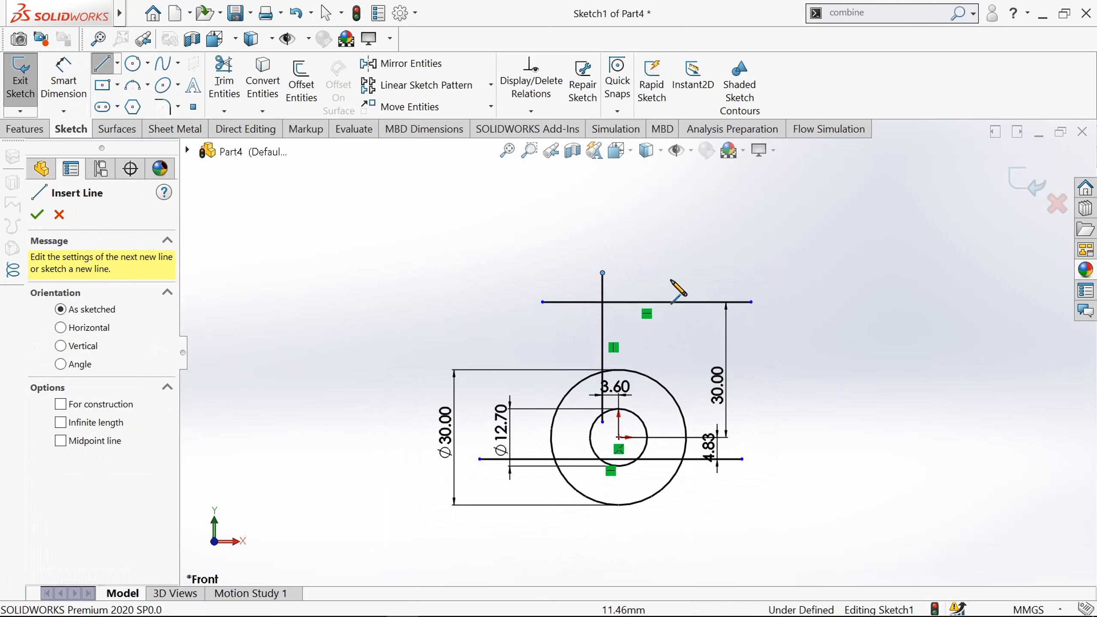
left_click(674, 276)
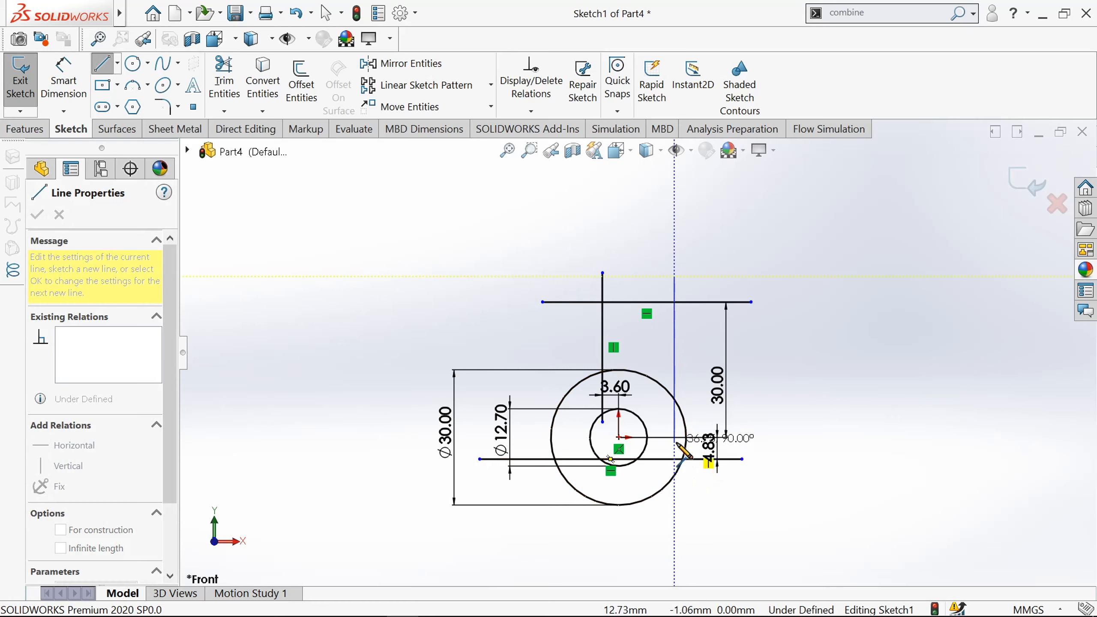
left_click(675, 445)
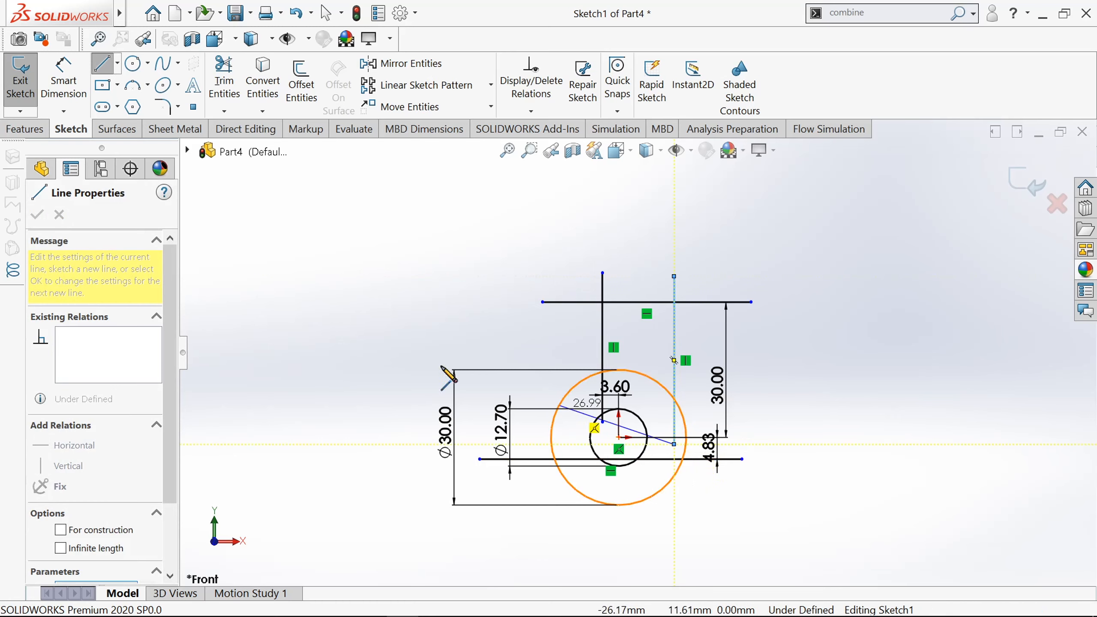
Step: Dimension the distance between the two vertical lines at 18.4 mm
left_click(64, 88)
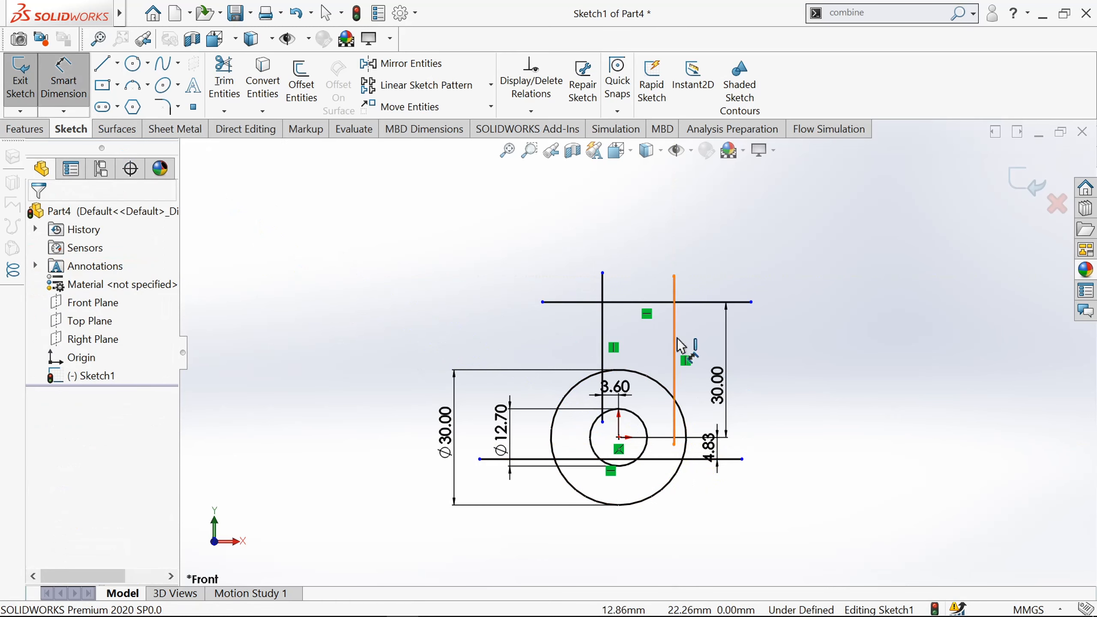
left_click(627, 335)
left_click(604, 330)
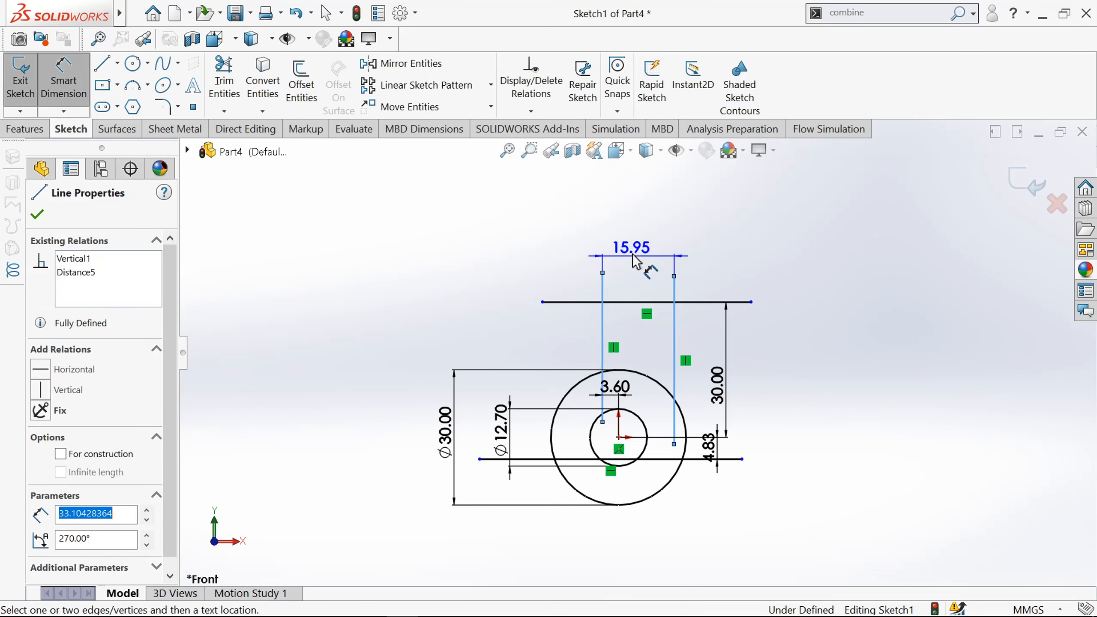
left_click(633, 255)
type("18.4")
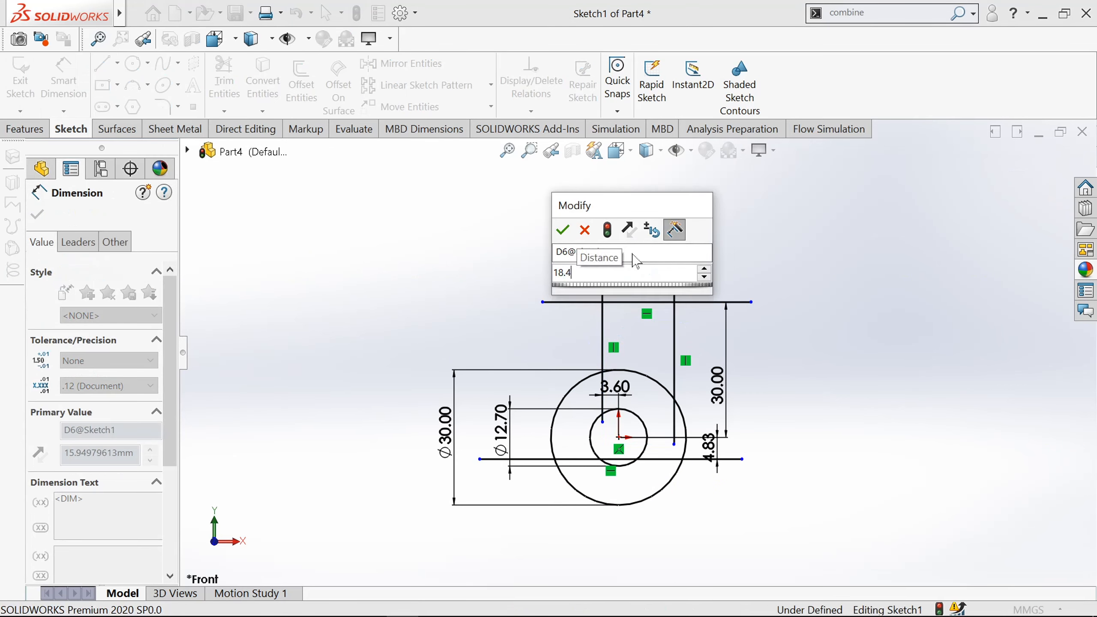
key("Return")
scroll(728, 446, "up", 3)
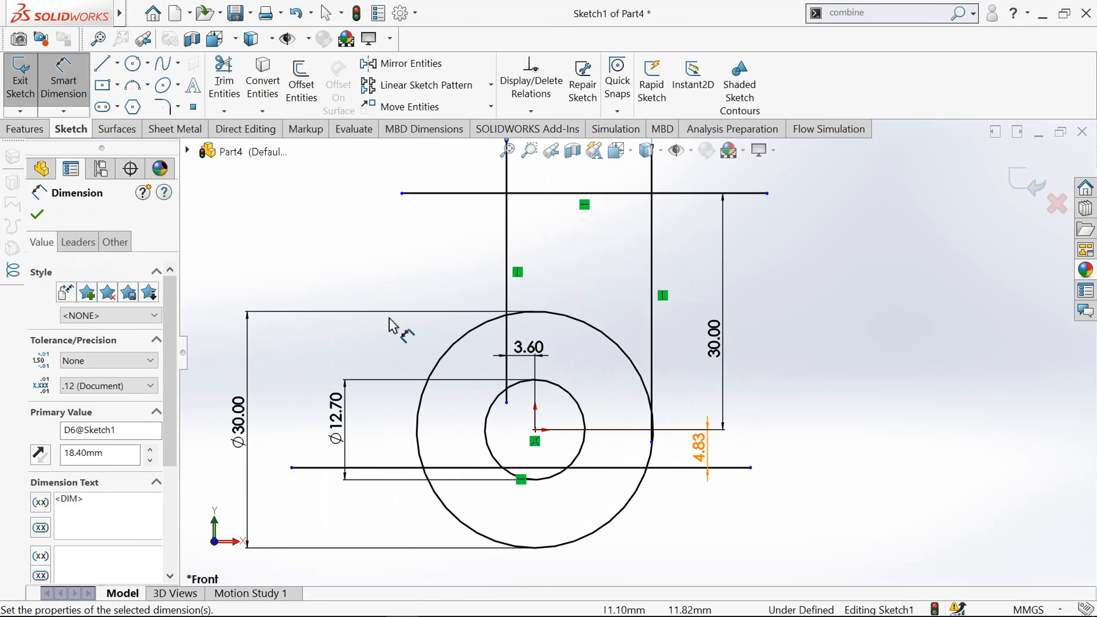
left_click(37, 215)
Step: Stretch the right vertical line's lower endpoint to about 9.6 mm below the origin, past the lower horizontal line
scroll(604, 508, "up", 2)
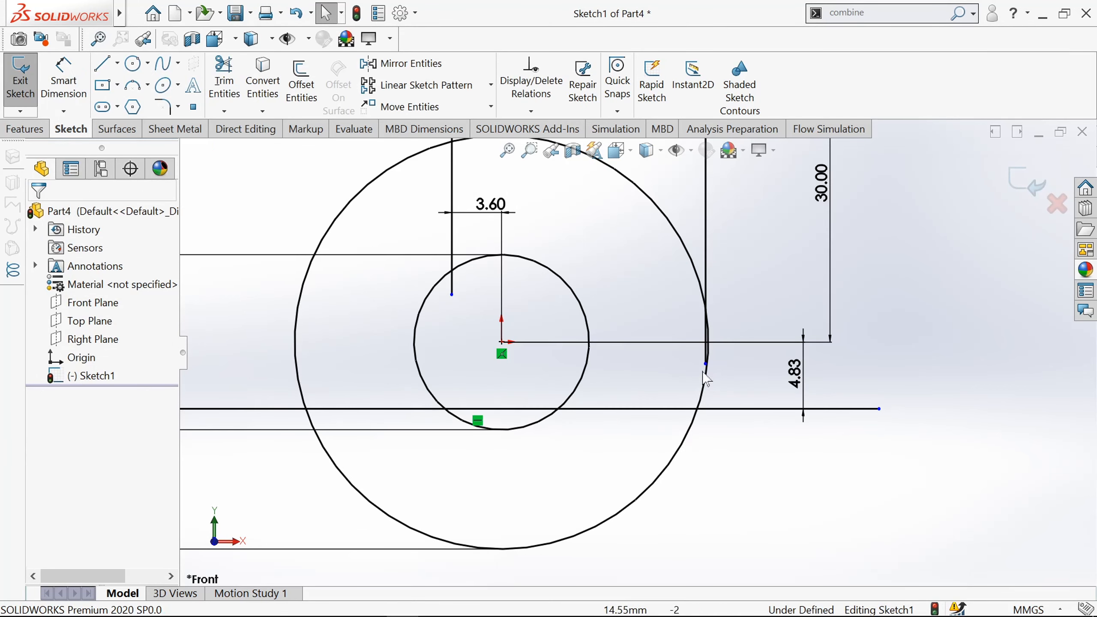
left_click_drag(705, 364, 706, 474)
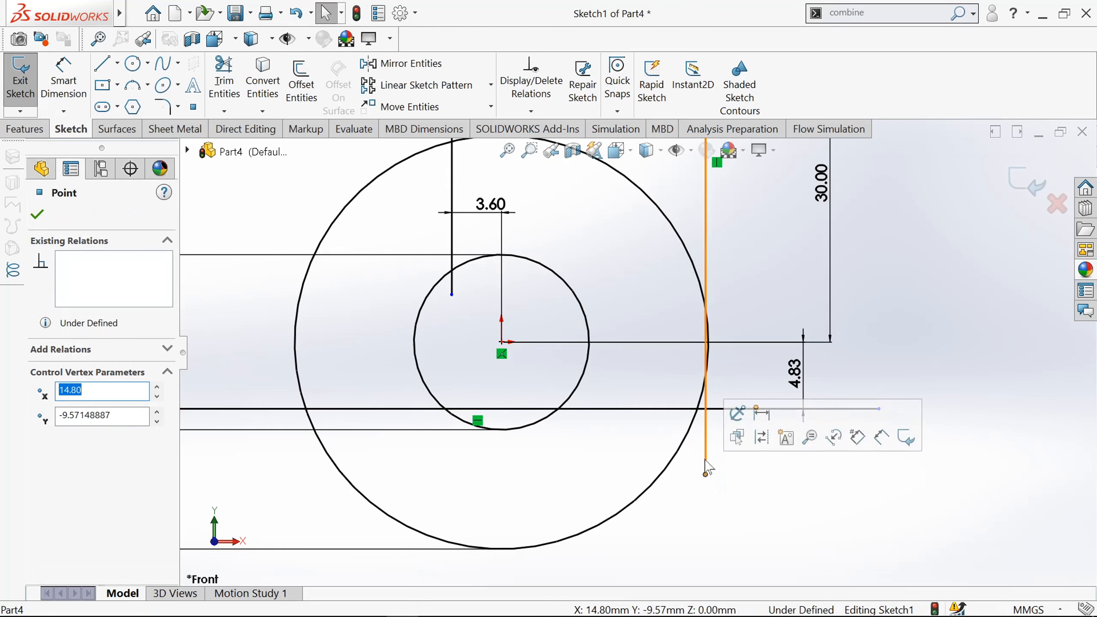
scroll(708, 466, "up", 1)
Step: Power-trim the vertical and horizontal line ends that overhang the two upper corners of the profile
scroll(709, 467, "down", 5)
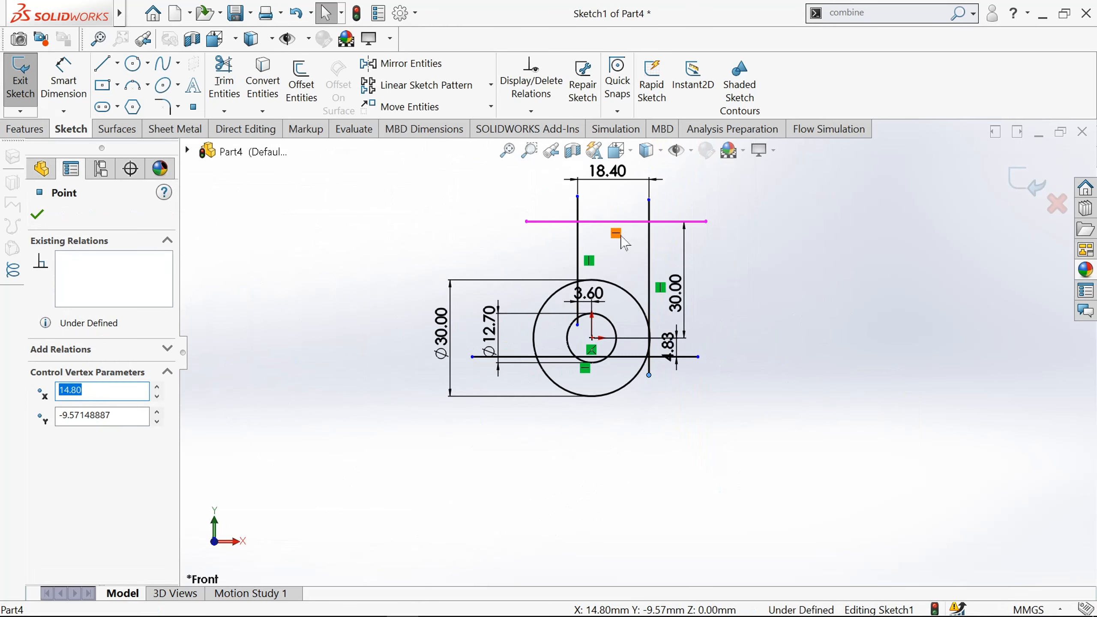
scroll(623, 243, "up", 1)
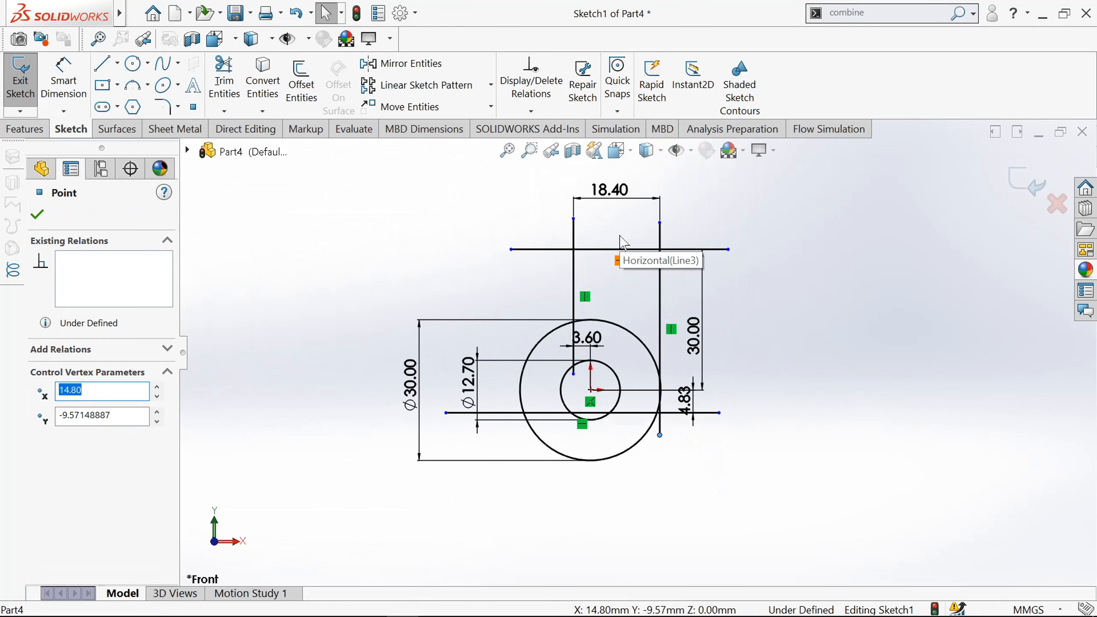
left_click(224, 80)
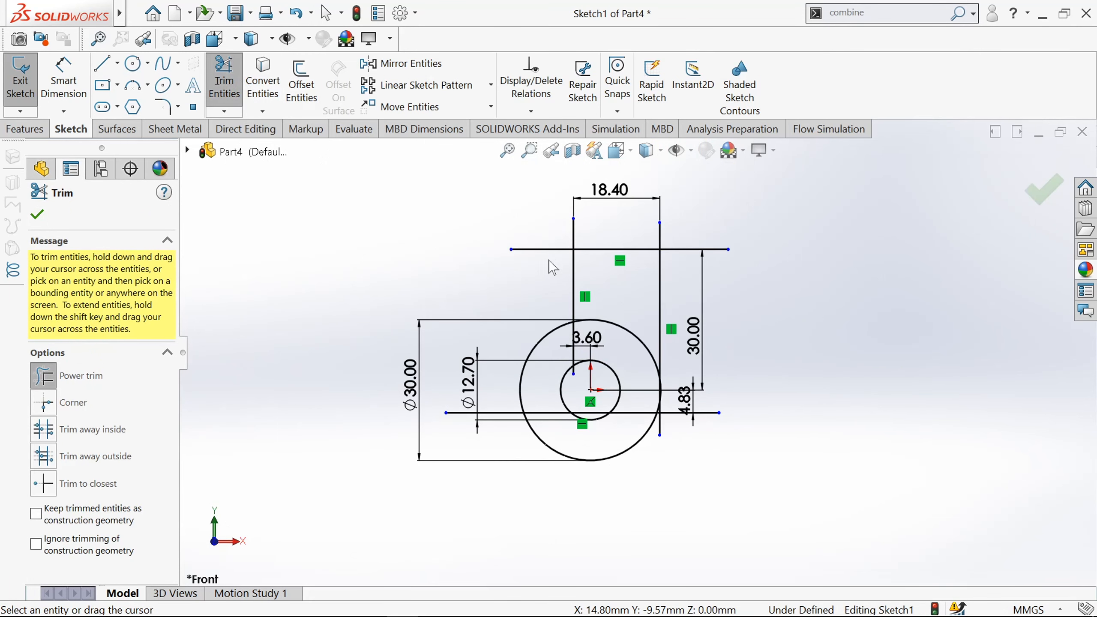
scroll(700, 270, "up", 1)
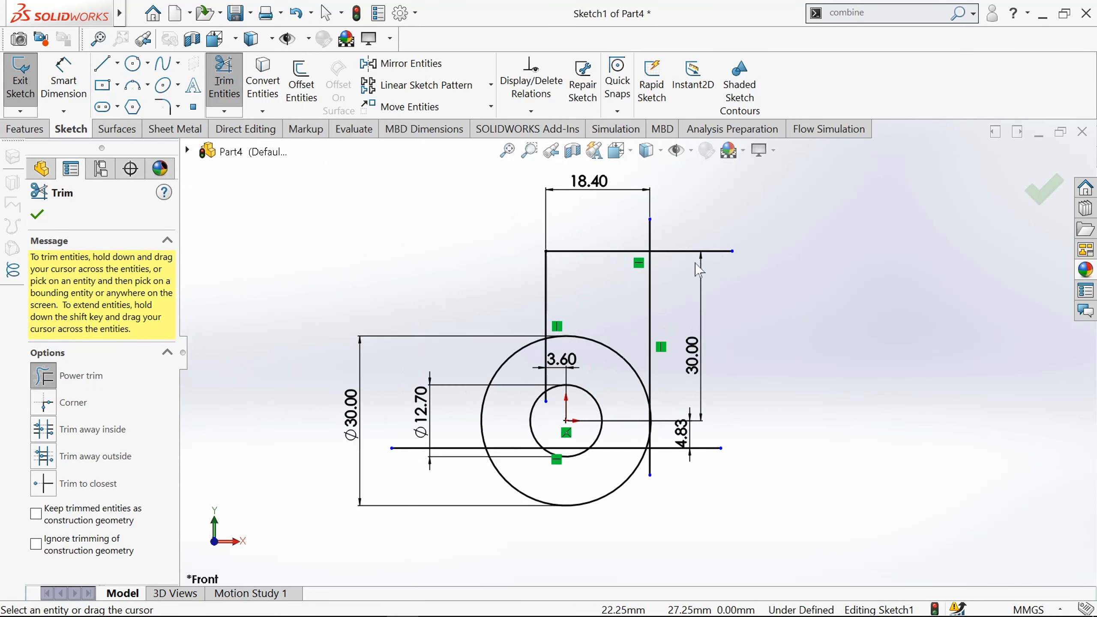
left_click_drag(657, 242, 681, 259)
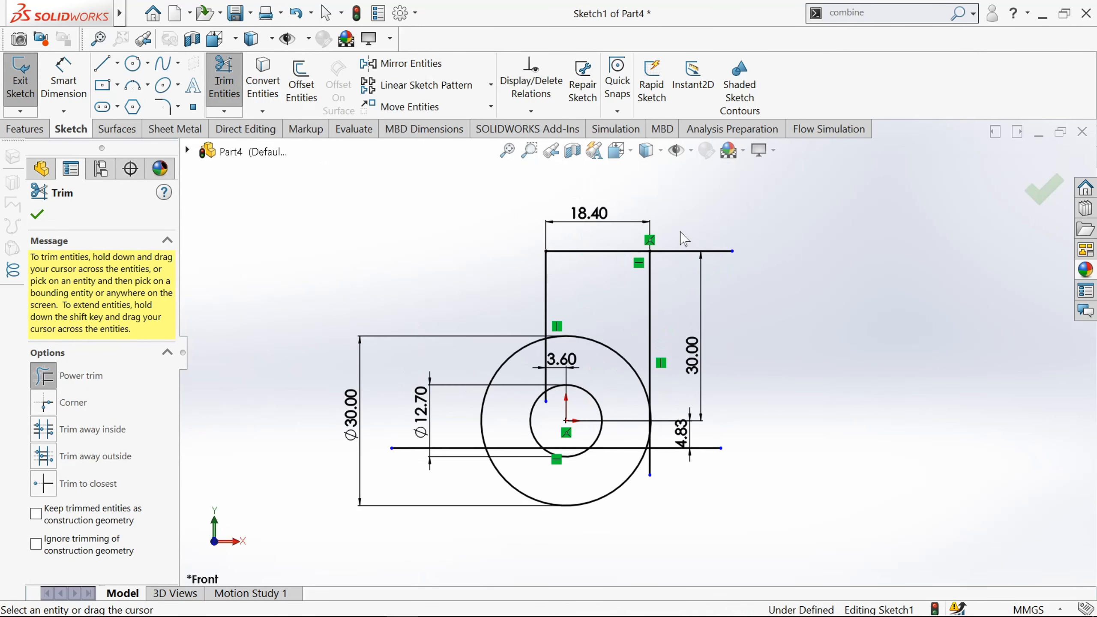
Step: Trim the lower ends of the right vertical and horizontal lines back to the outer circle and remove its arc below the horizontal line
scroll(662, 329, "up", 2)
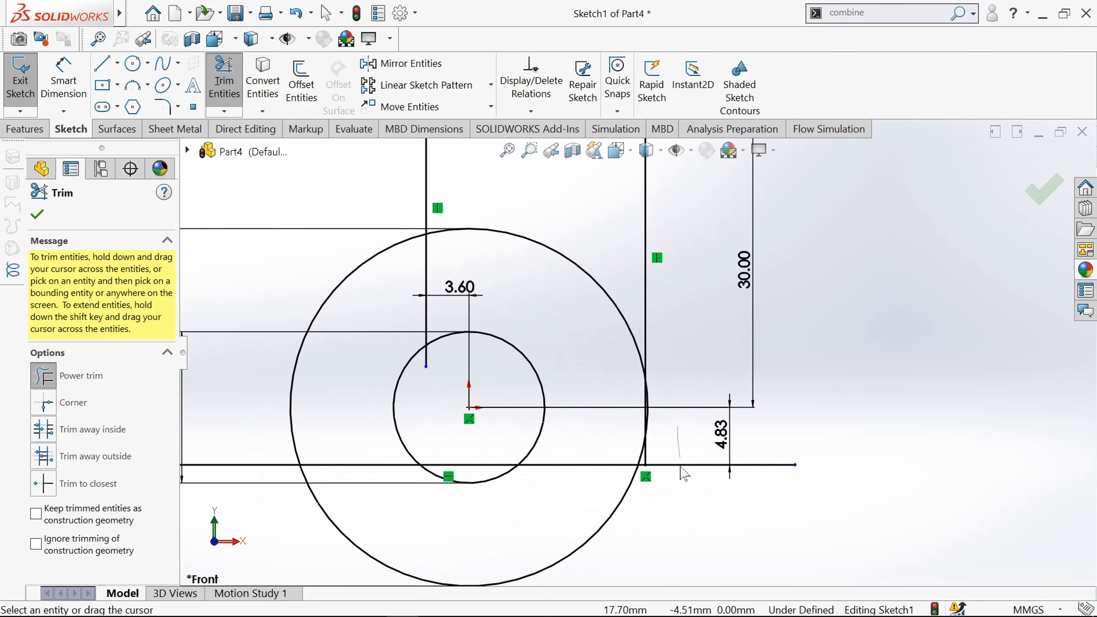
scroll(652, 482, "up", 3)
mouse_move(571, 495)
left_mouse_down()
mouse_move(605, 507)
mouse_move(626, 497)
left_mouse_up()
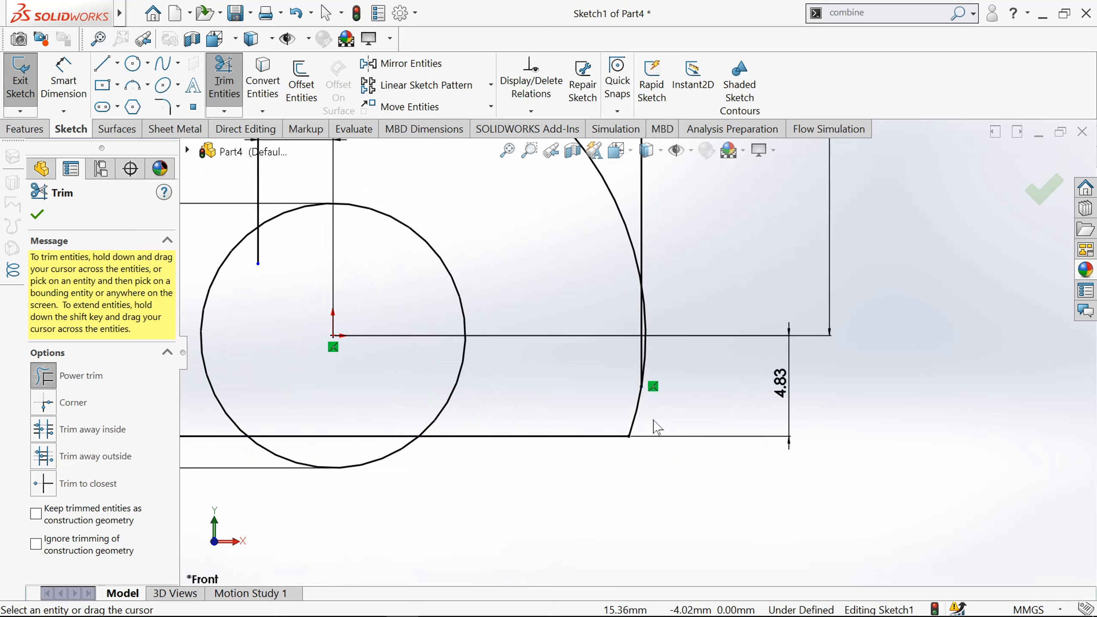
scroll(657, 426, "down", 2)
scroll(644, 410, "up", 5)
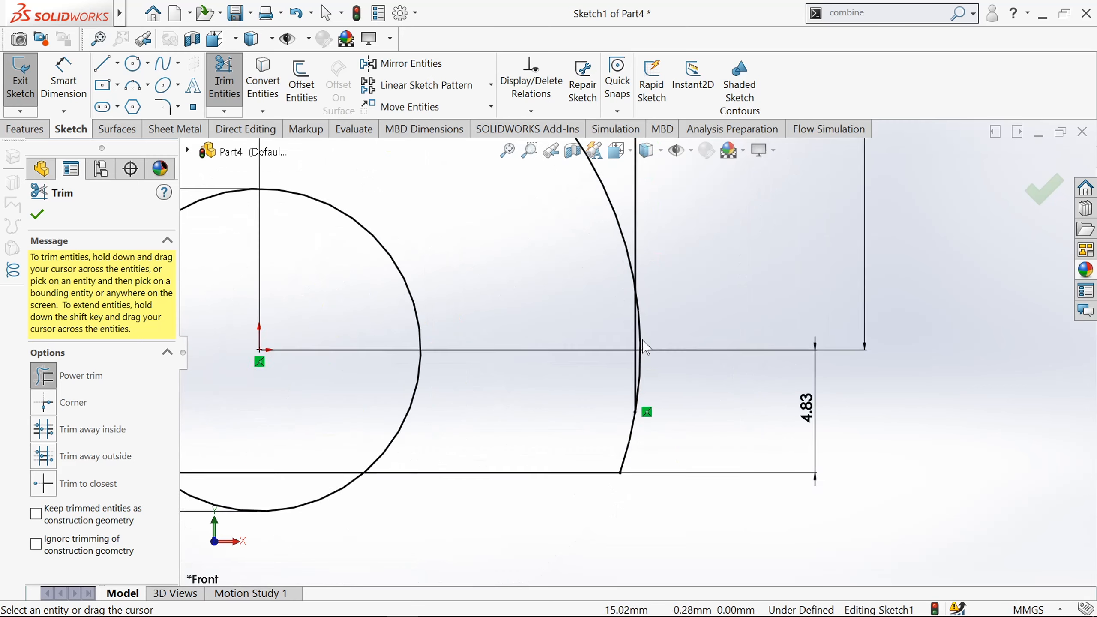
left_click(634, 374)
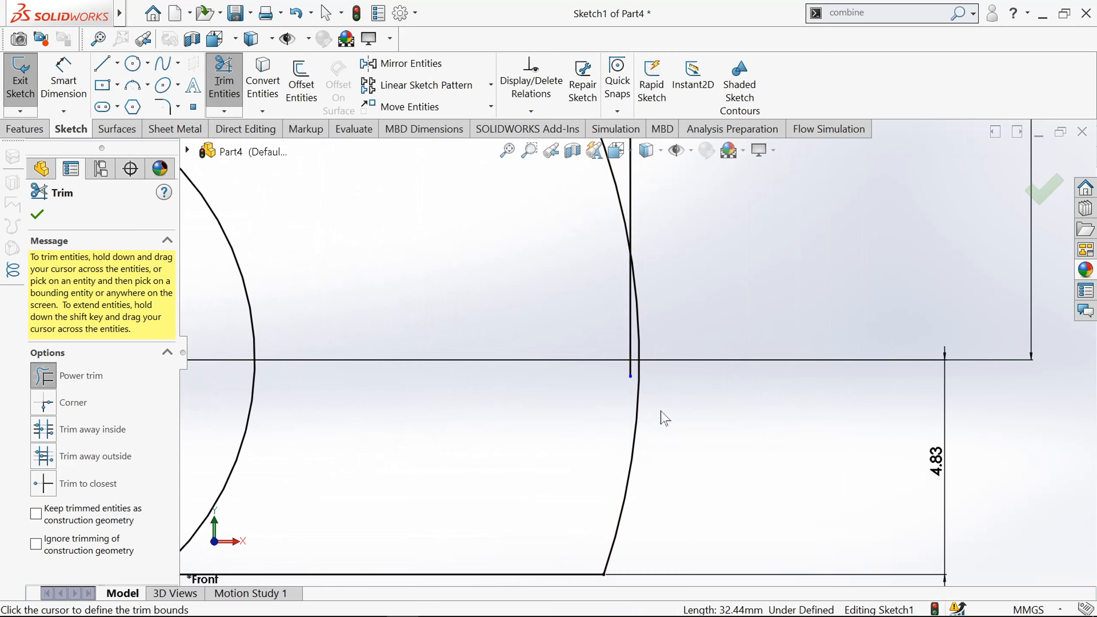
key("Escape")
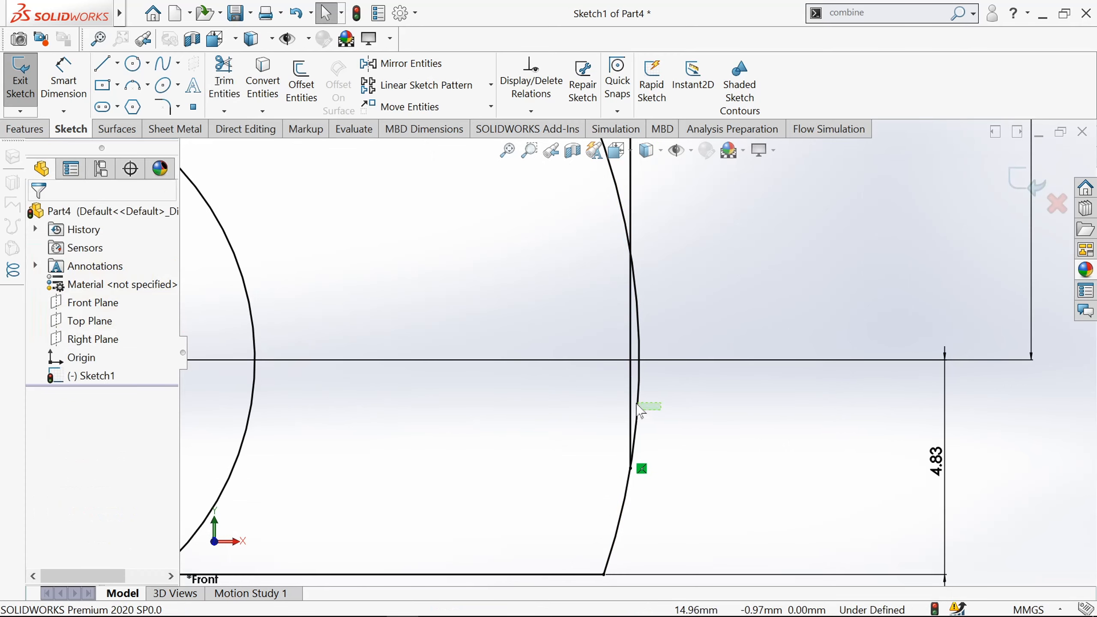
Step: Trim away the outer circle's thin arc segment that bulges past the right vertical line
left_click(224, 83)
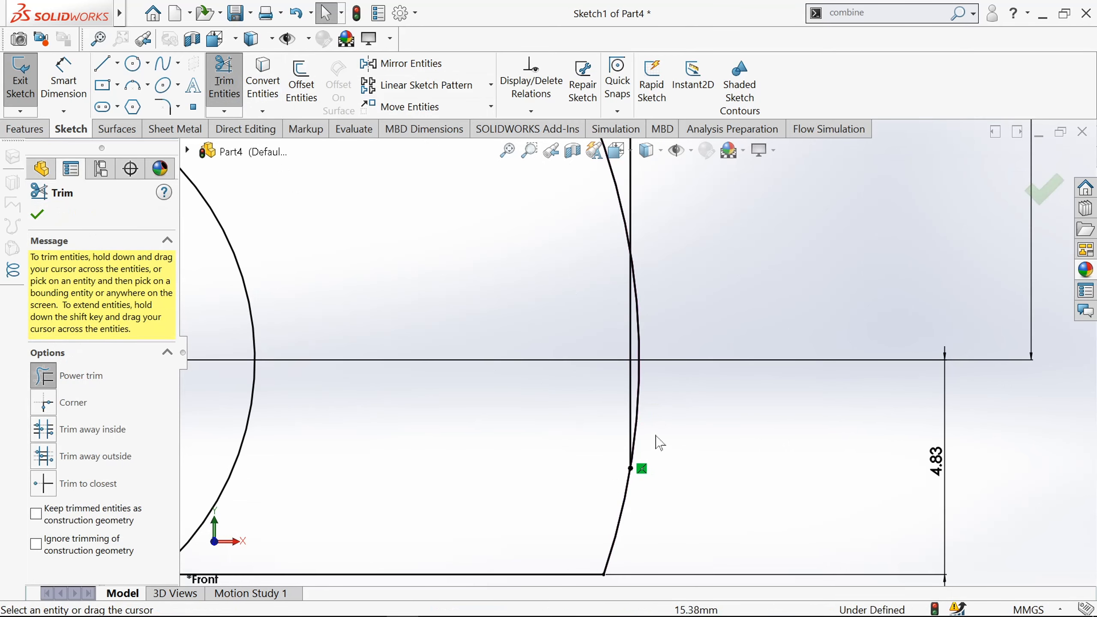
left_click_drag(656, 448, 635, 427)
scroll(650, 437, "up", 5)
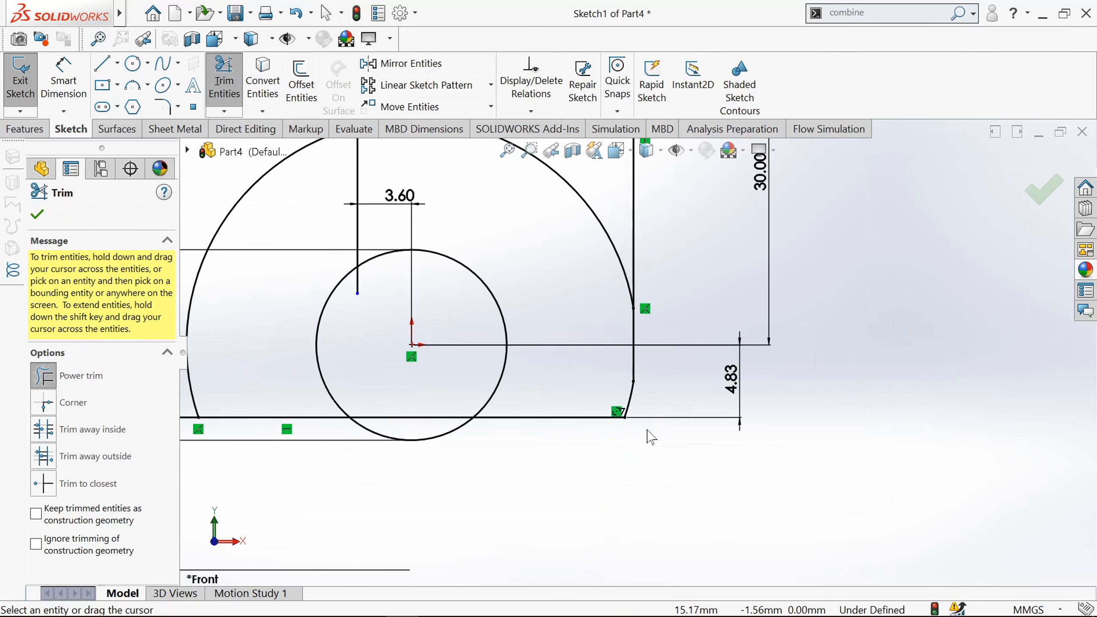
Step: Trim the outer circle's arc between the two vertical lines and the left vertical line between the outer and inner circles
scroll(527, 235, "up", 2)
left_click_drag(581, 242, 588, 243)
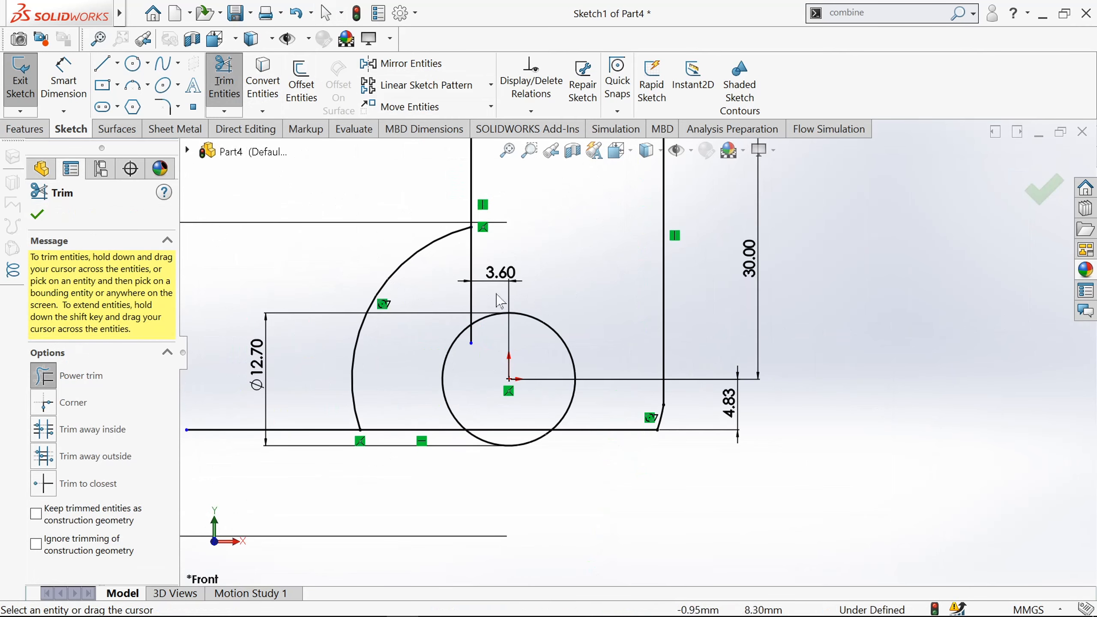
left_click_drag(450, 290, 486, 293)
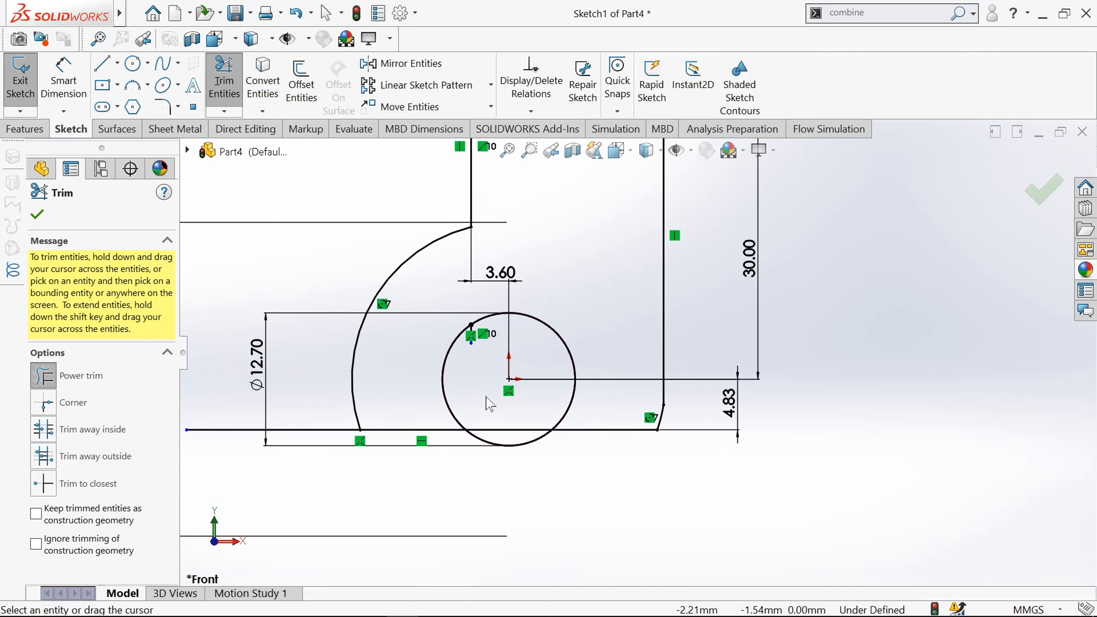
Step: Open the inner circle along the lower horizontal line, trim that line's left overhang, and finish trimming
left_click_drag(485, 412, 507, 432)
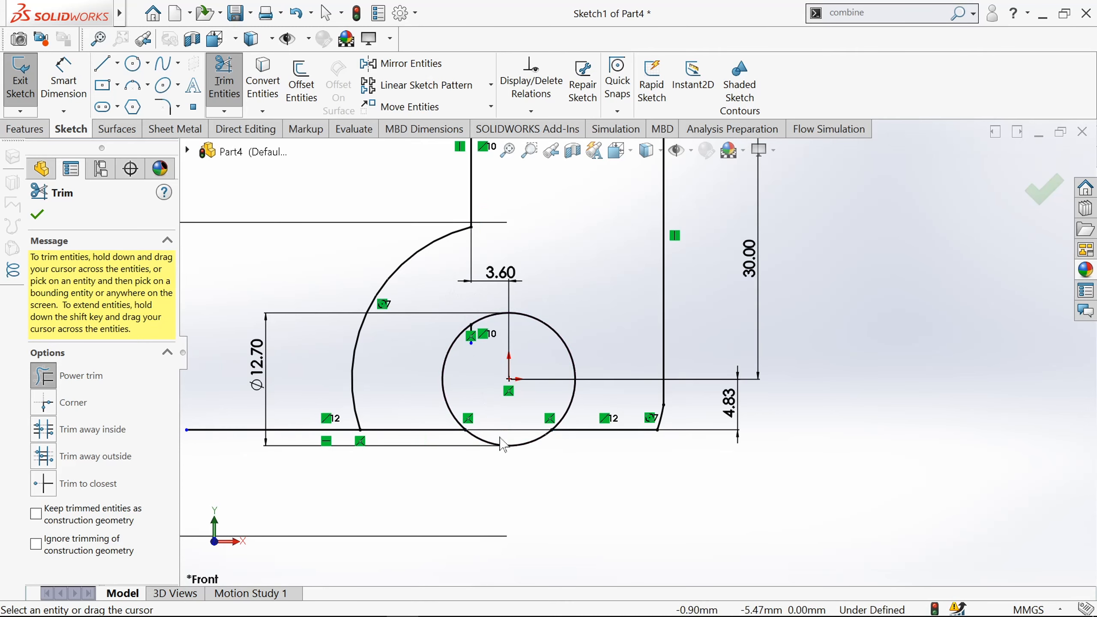
scroll(354, 458, "down", 2)
left_click_drag(279, 375, 281, 449)
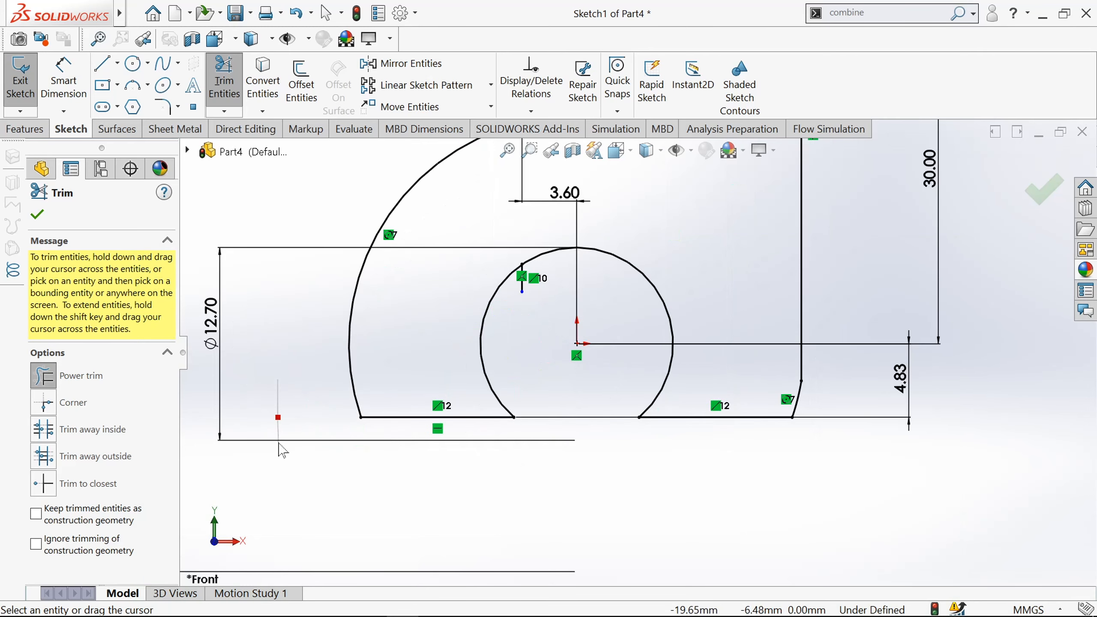
scroll(278, 443, "up", 6)
scroll(747, 250, "down", 2)
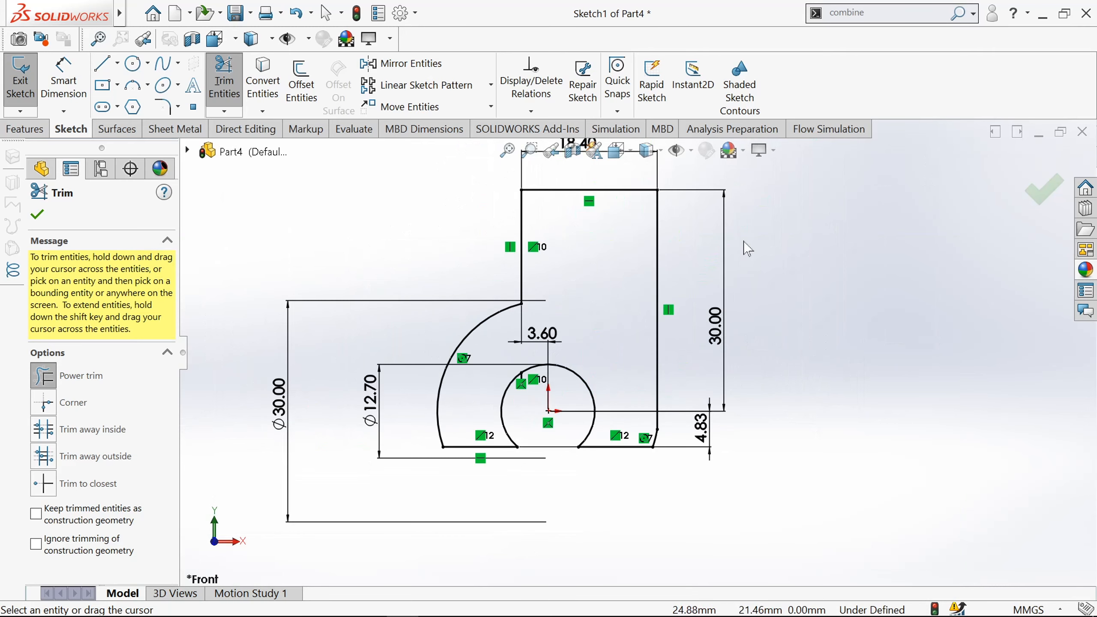
scroll(748, 249, "up", 2)
left_click(44, 220)
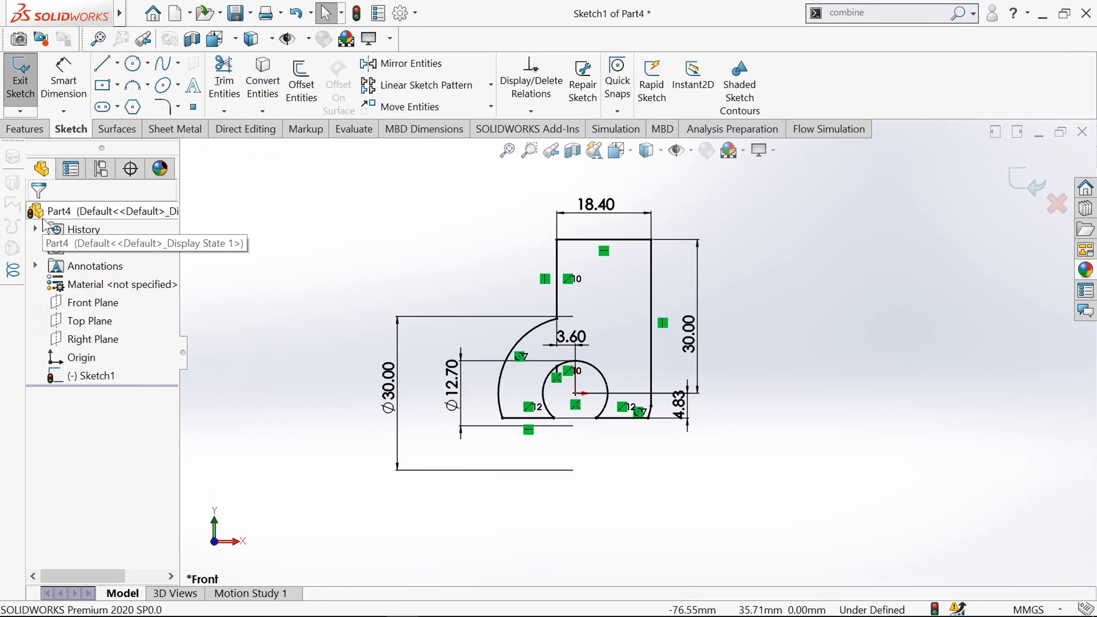
Step: Sketch a three-point arc from the profile's upper-right corner, rising outward to the upper right
left_click(134, 92)
left_click(651, 240)
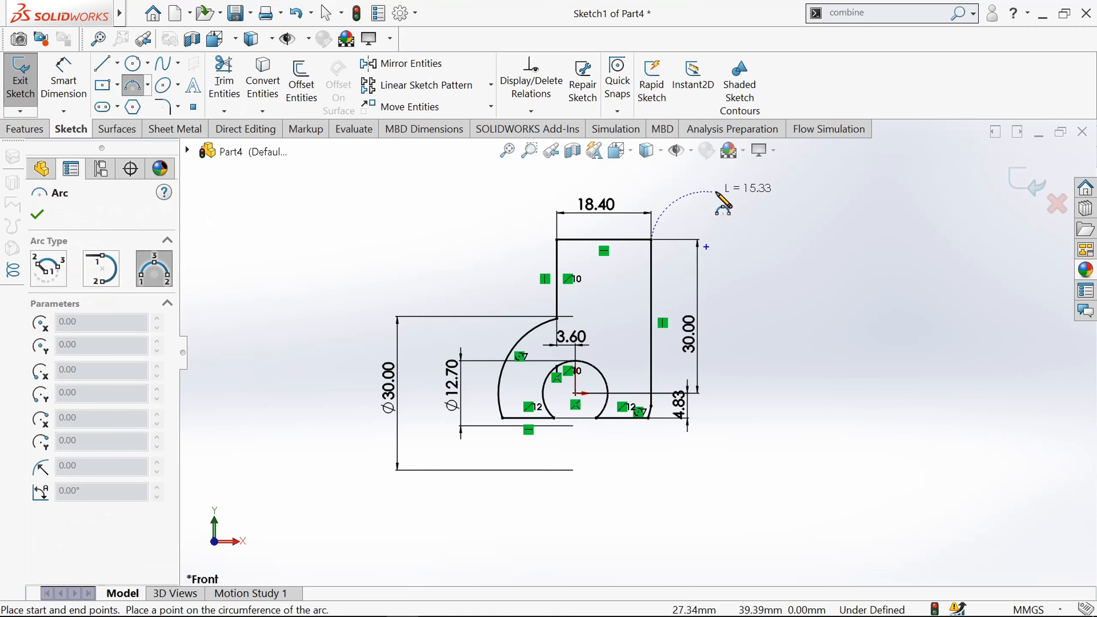
left_click(728, 169)
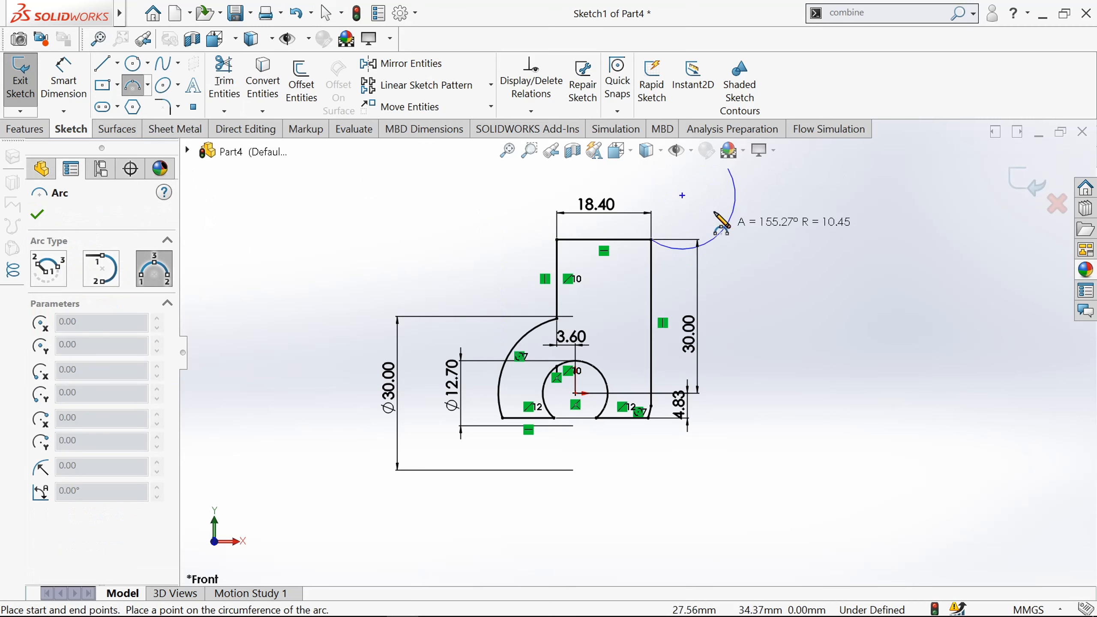
left_click(690, 191)
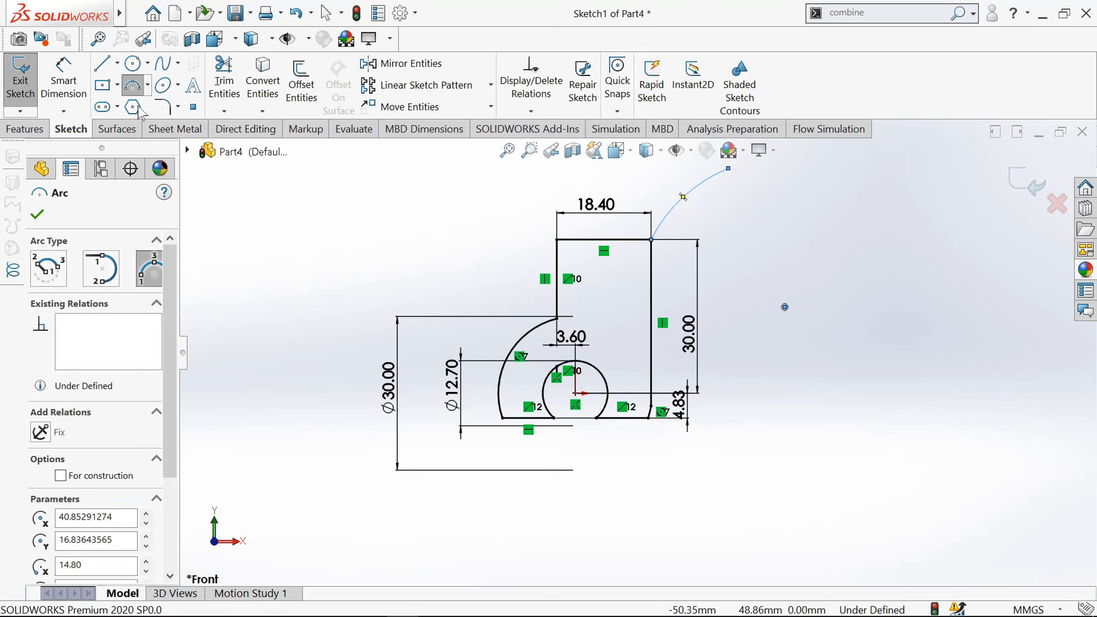
Step: Dimension the new arc's radius at 10 mm
left_click(64, 80)
scroll(552, 220, "down", 1)
scroll(711, 287, "up", 2)
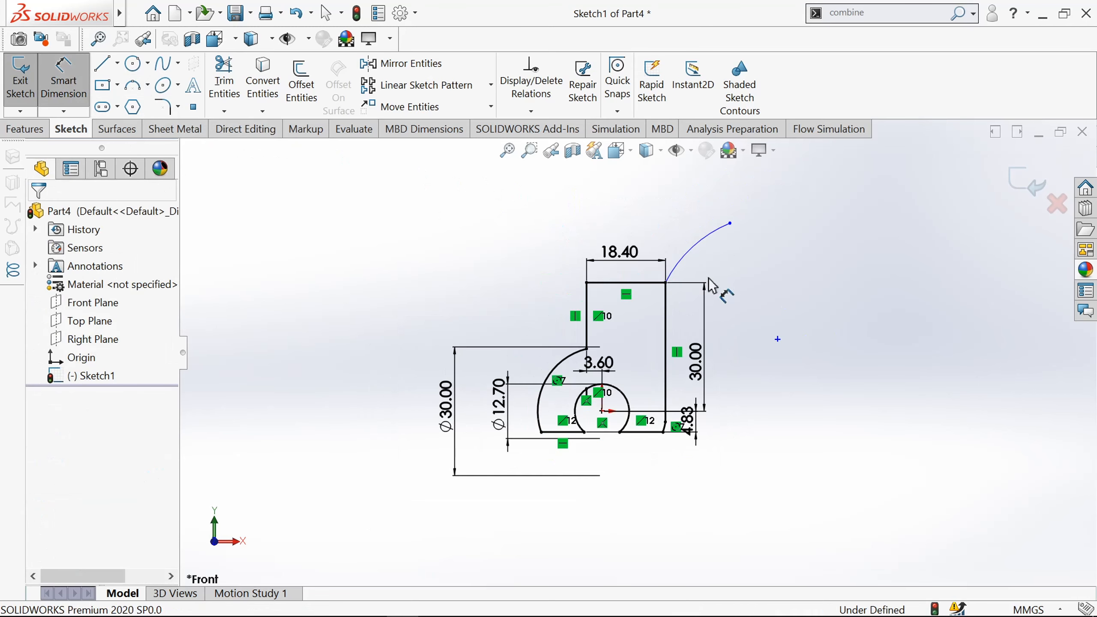
scroll(683, 253, "down", 2)
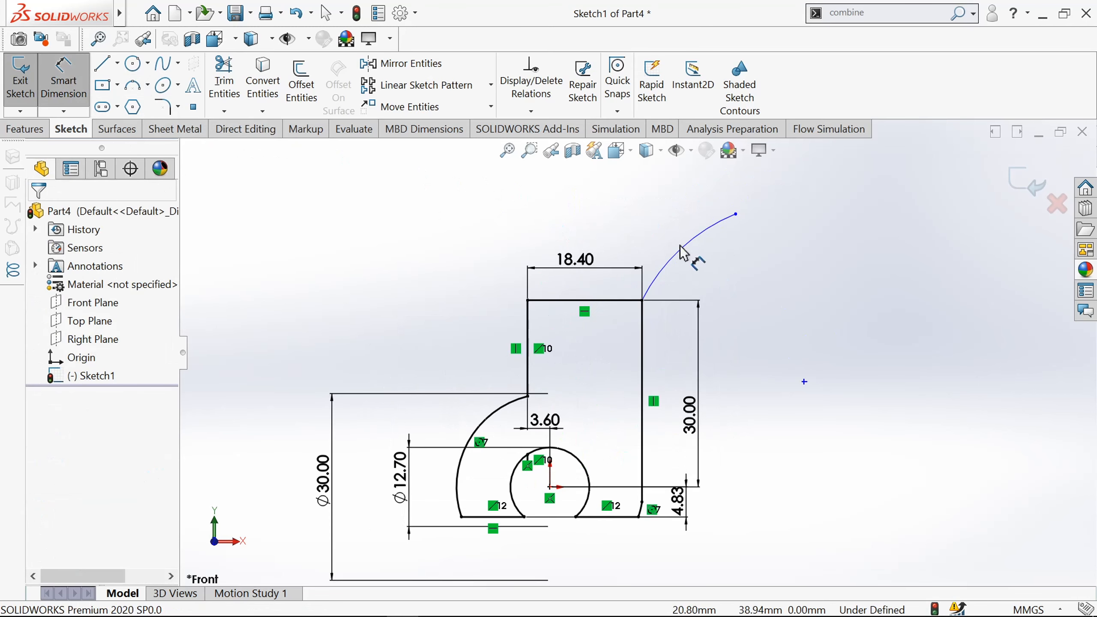
left_click(657, 236)
left_click(646, 225)
type("10")
key("Return")
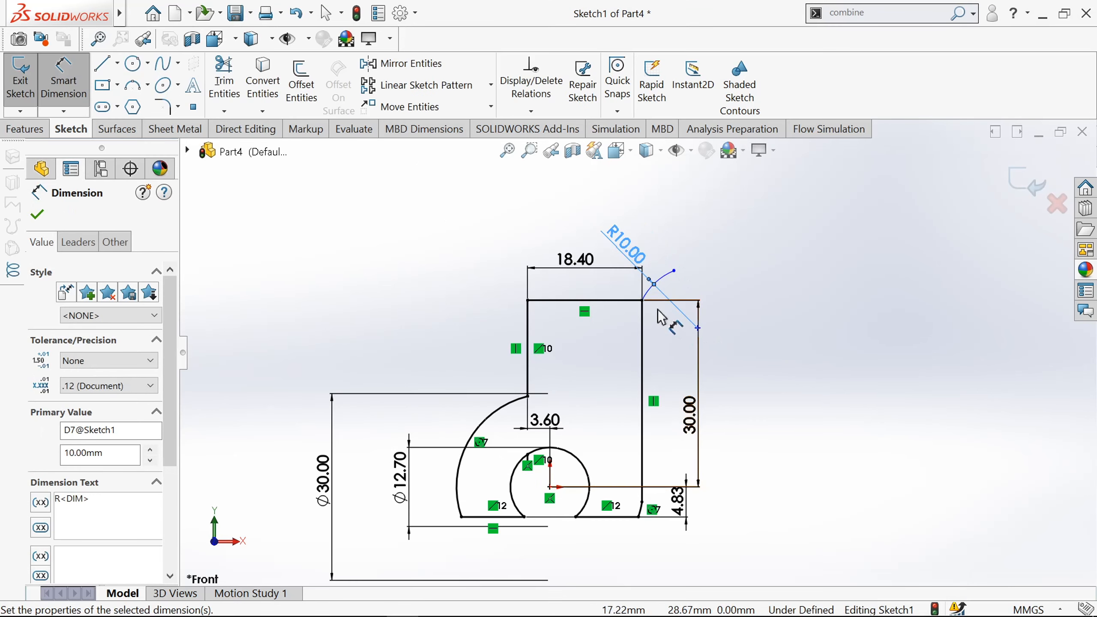
Step: Dimension the arc's centre point at 10 mm horizontally from the right vertical line and finish dimensioning
scroll(661, 317, "down", 2)
left_click(737, 362)
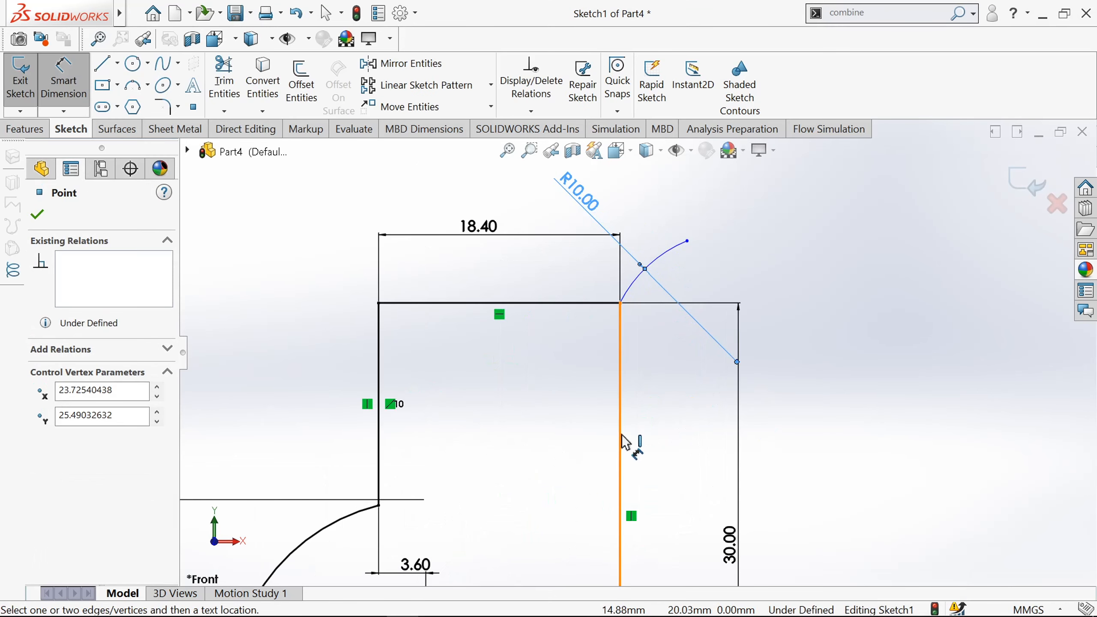
left_click(622, 441)
left_click(689, 409)
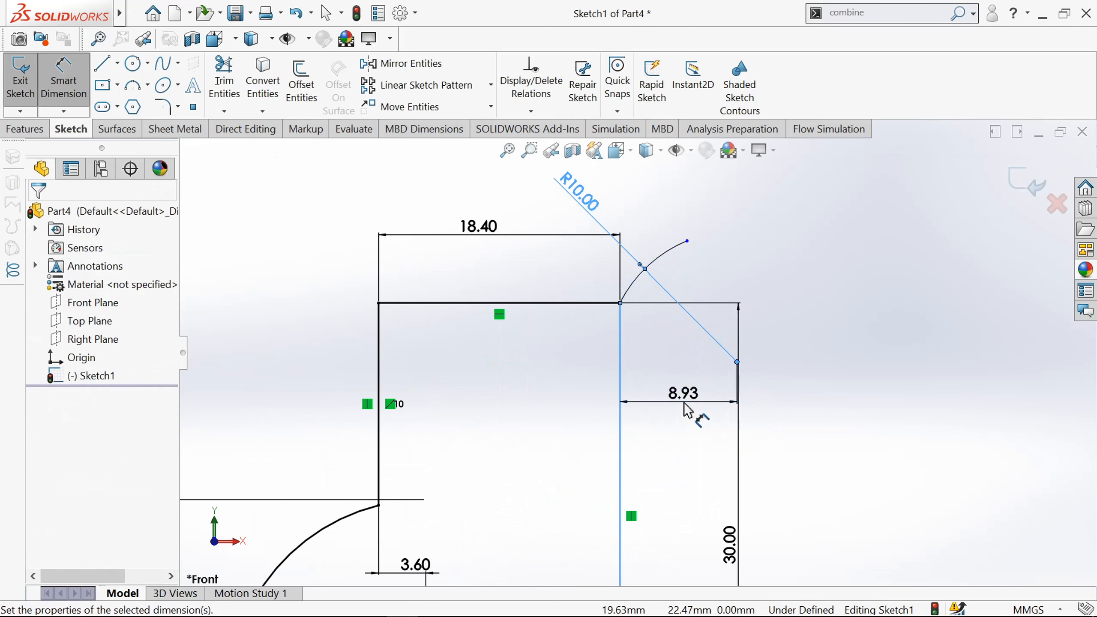
type("10")
key("Return")
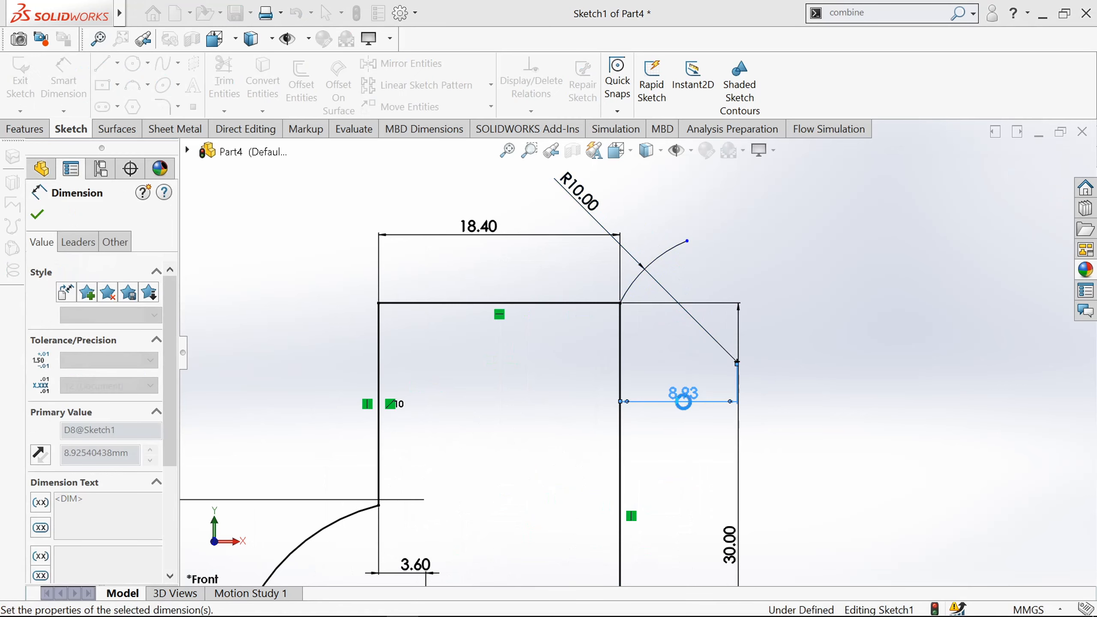
scroll(693, 400, "up", 2)
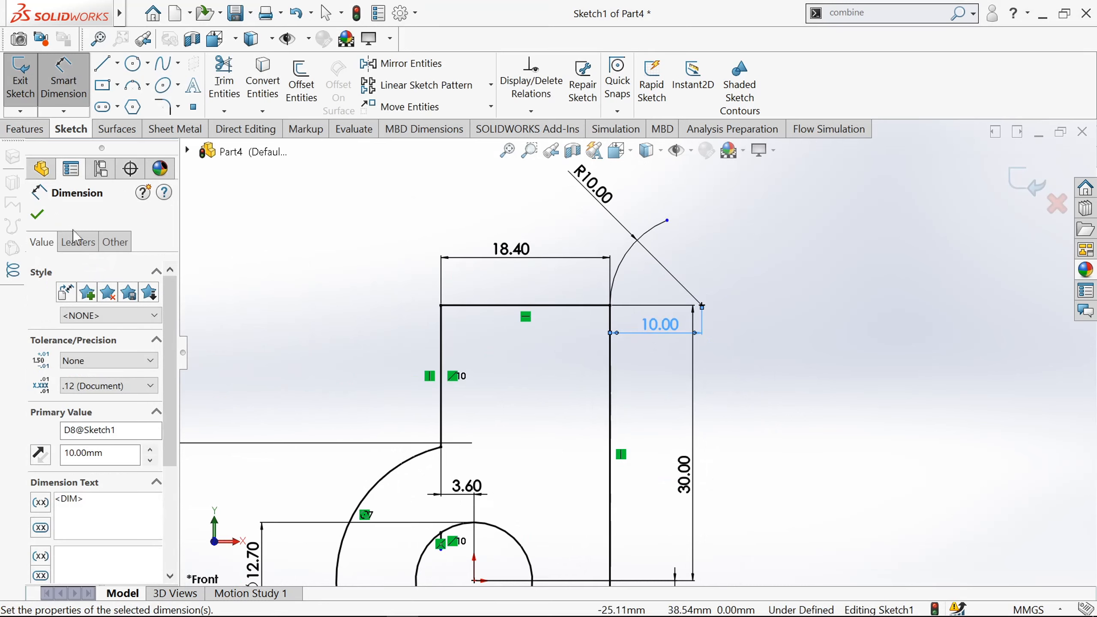
left_click(37, 216)
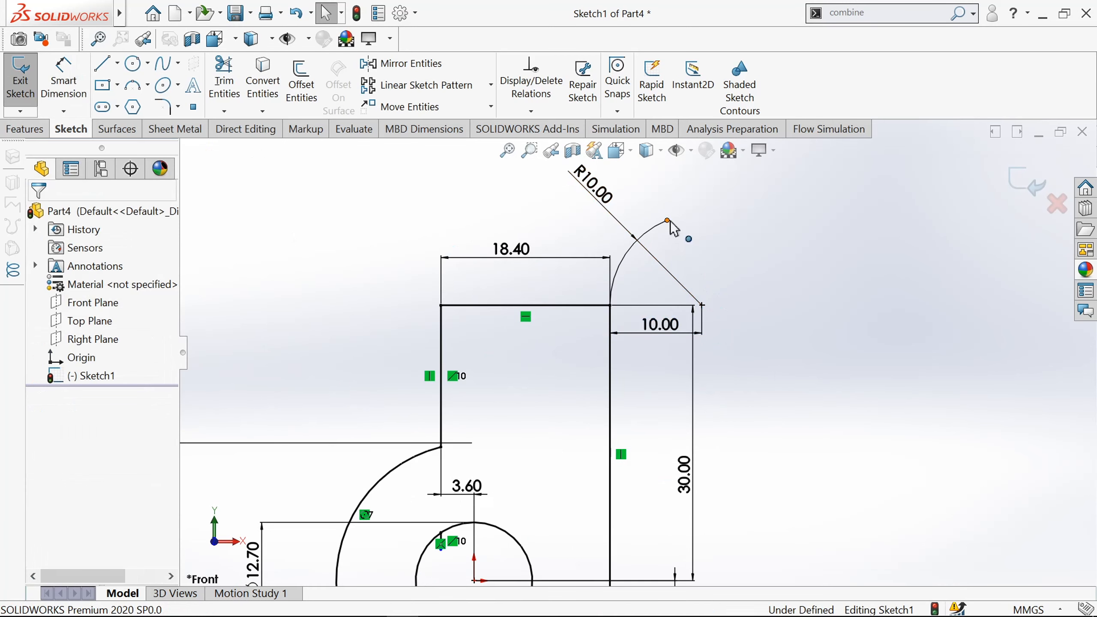
Step: Extend the R10 arc by moving its free upper endpoint farther outward along the curve
left_click_drag(670, 222, 706, 216)
scroll(685, 224, "down", 2)
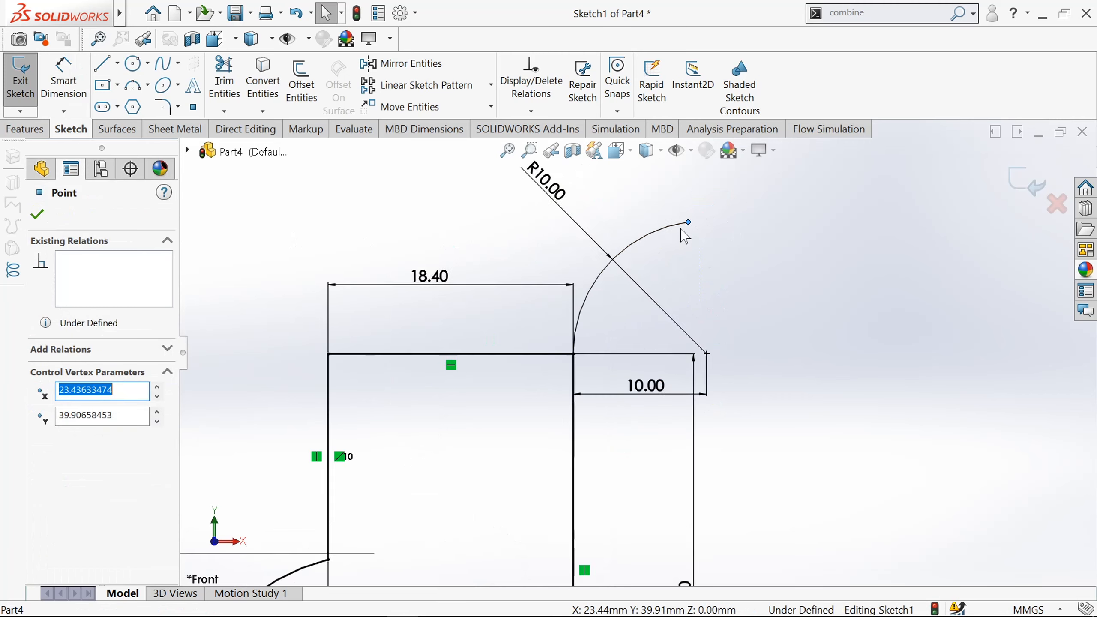
scroll(663, 227, "up", 3)
Step: Sketch a line from the R10 arc's free end rising to the upper right, continued by a horizontal line outward
left_click(111, 63)
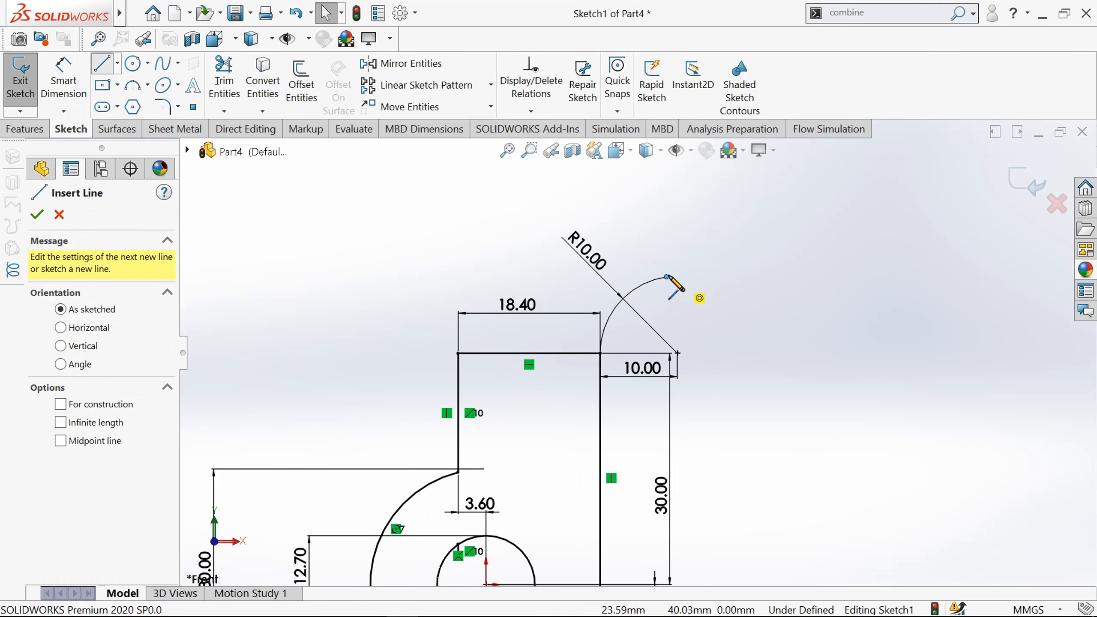
left_click(667, 277)
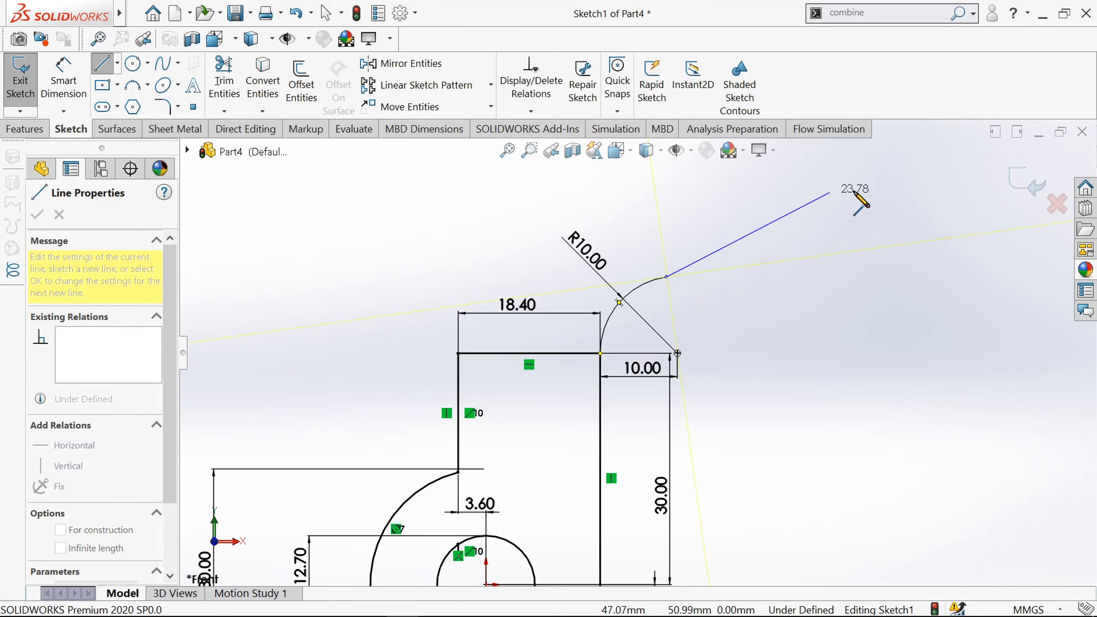
scroll(712, 184, "up", 3)
left_click(736, 277)
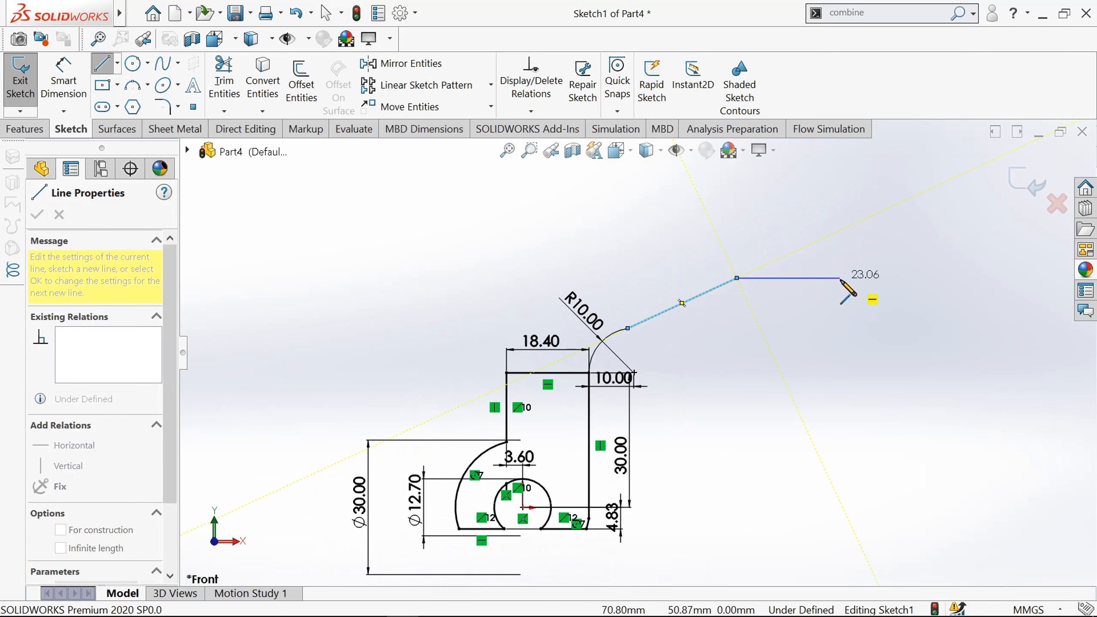
left_click(857, 277)
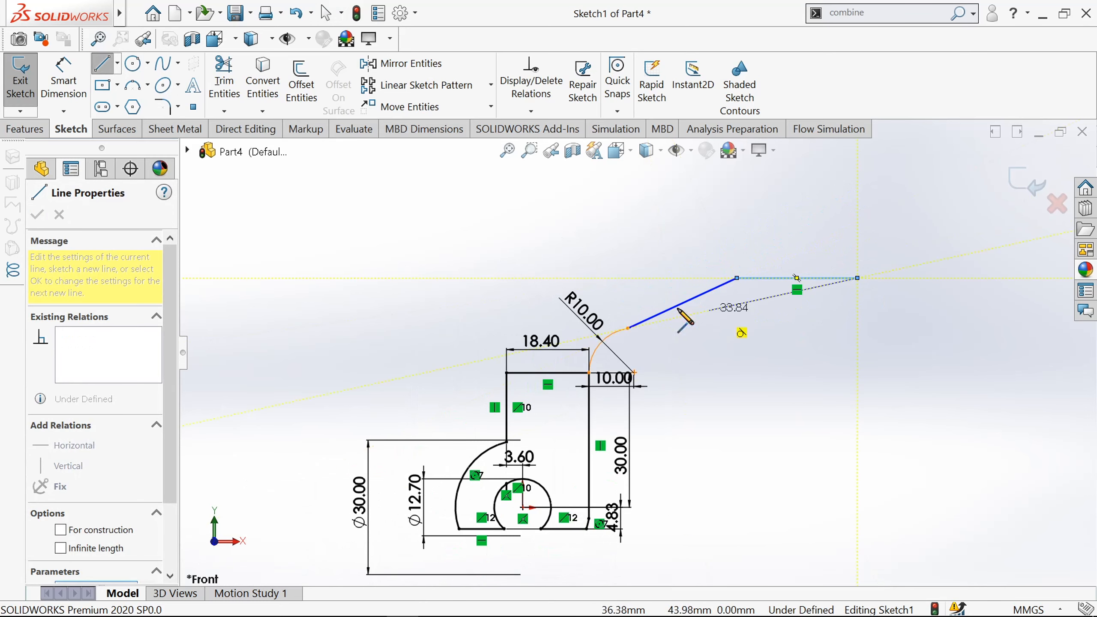
Step: Sketch a three-point arc of about 19 mm radius from the junction of the sloped and horizontal lines downward, bulging to the upper left
left_click(132, 87)
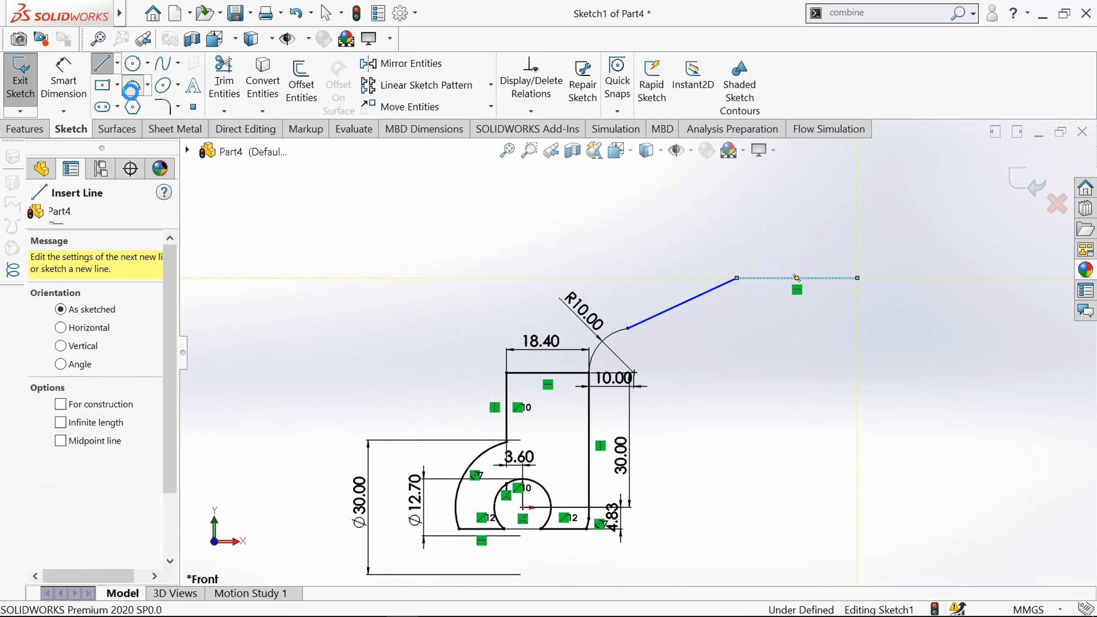
left_click(736, 278)
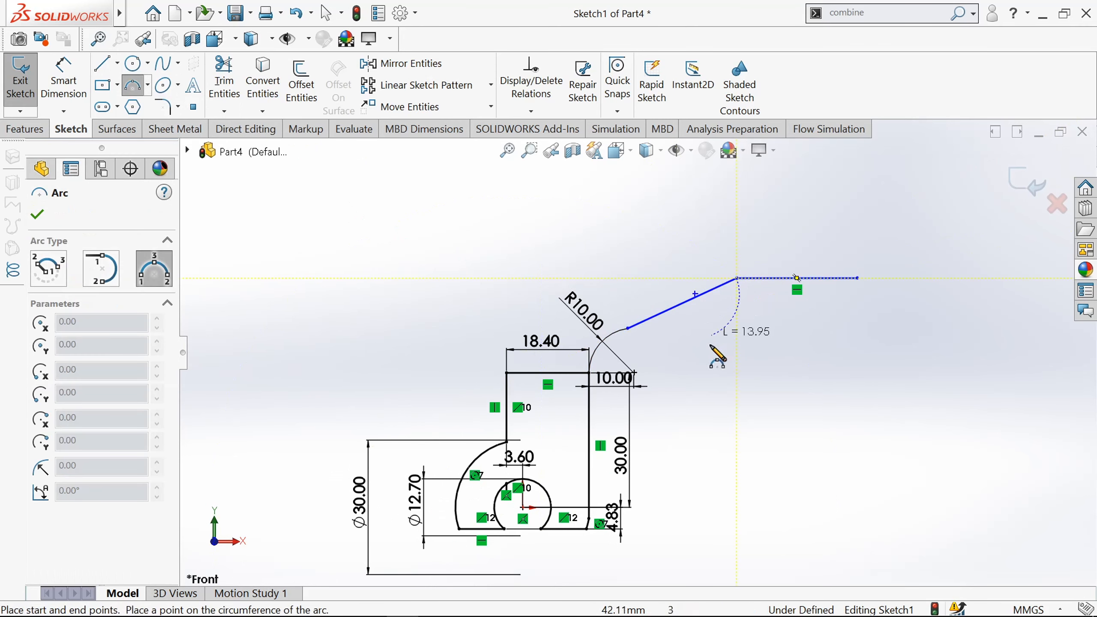
left_click(668, 424)
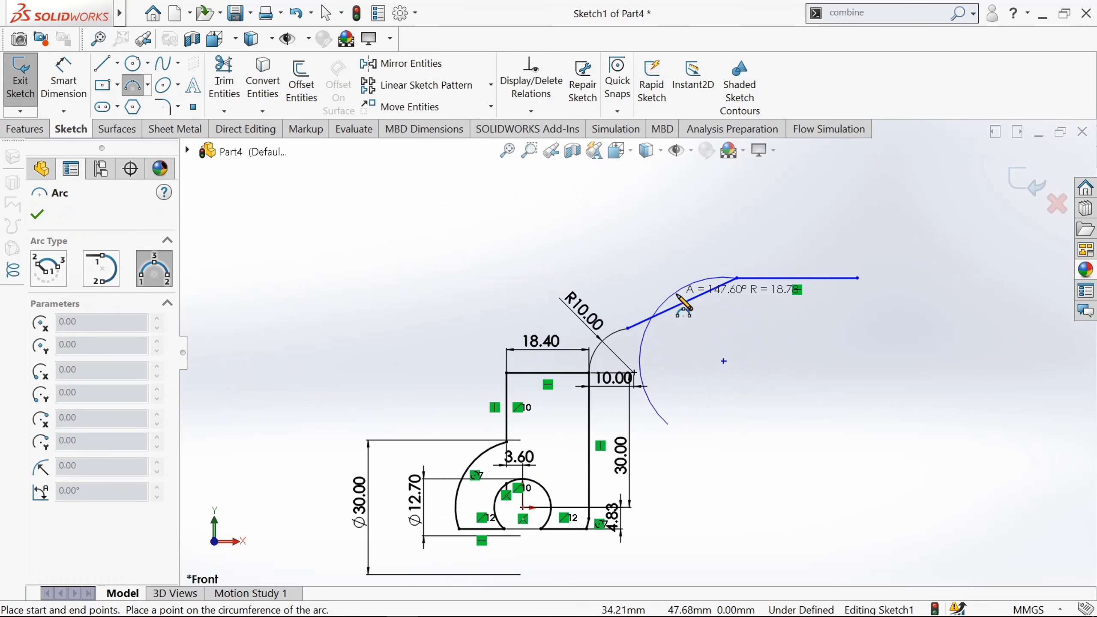
left_click(678, 295)
Step: Dimension the large new arc's radius at 34 mm
left_click(68, 76)
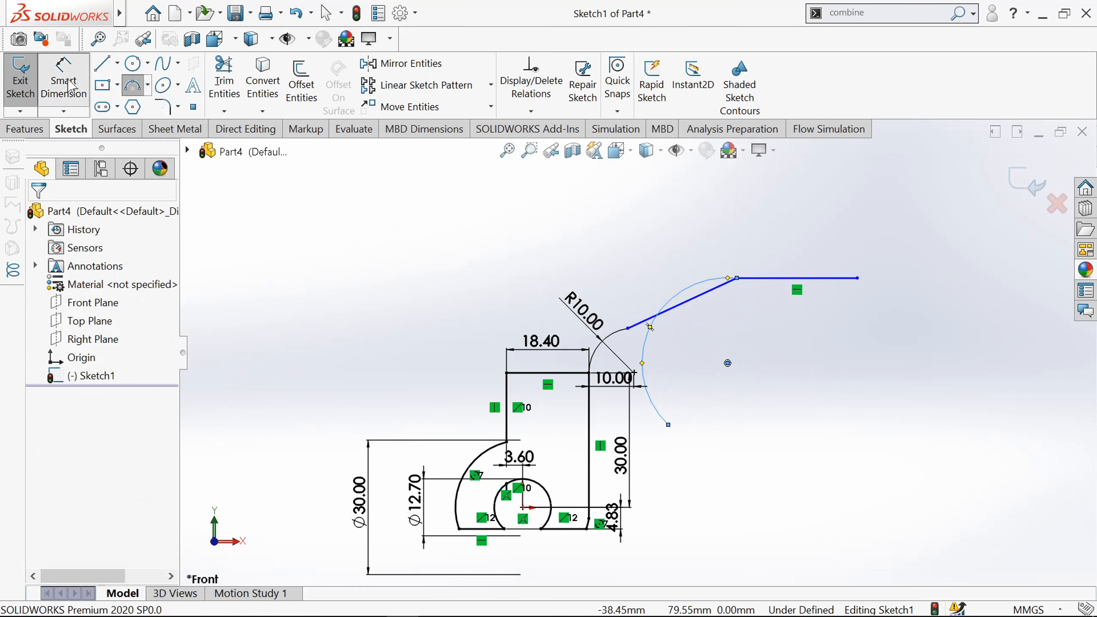
left_click(669, 308)
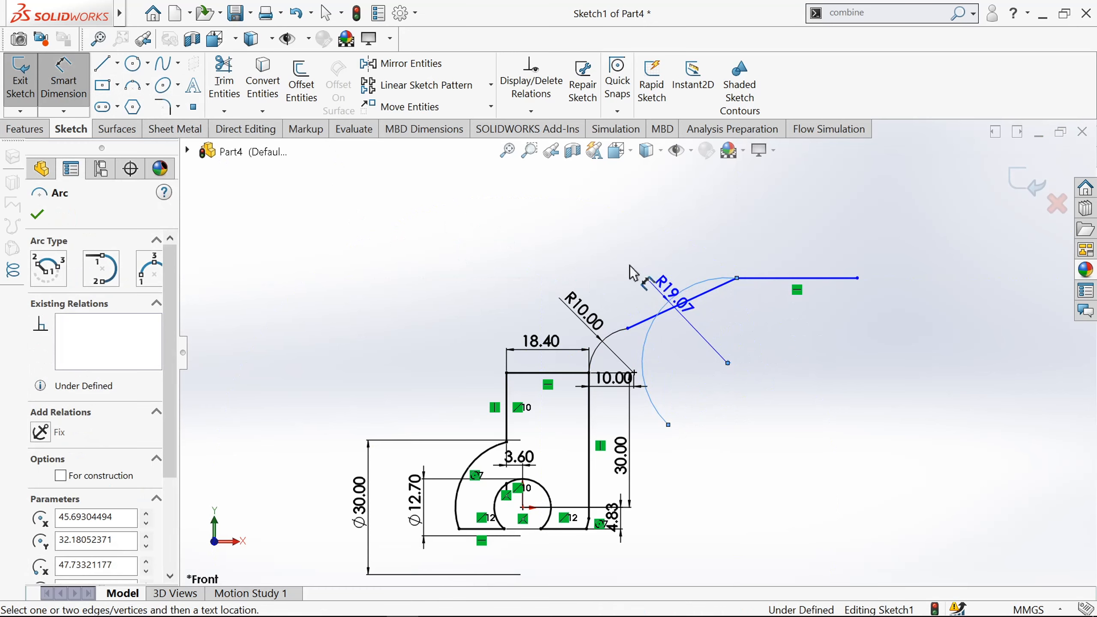
left_click(635, 249)
type("34")
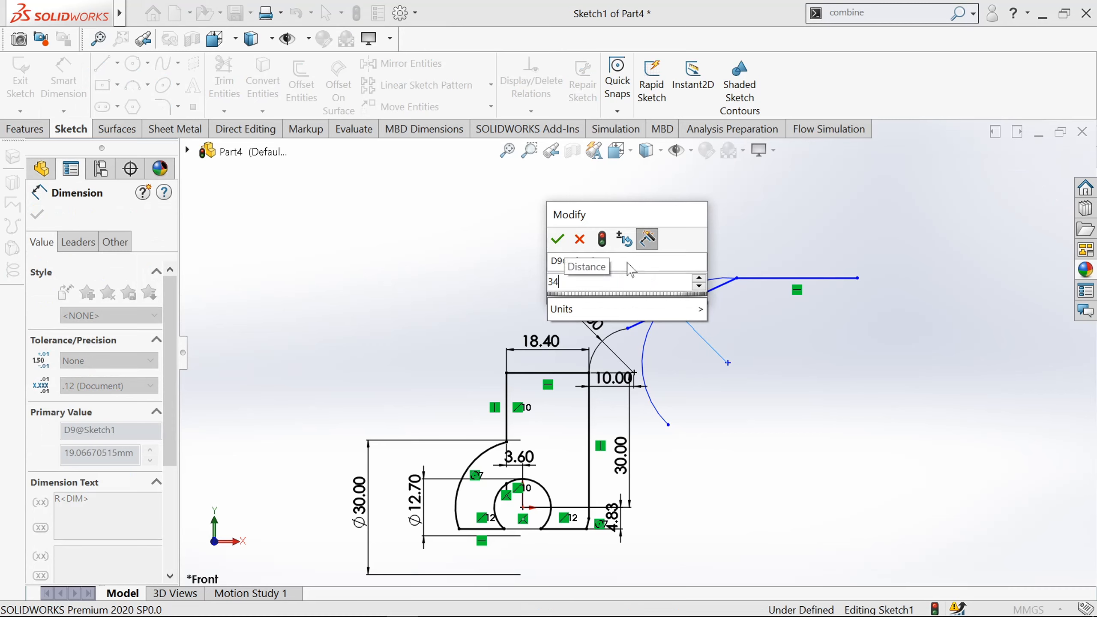
key("Return")
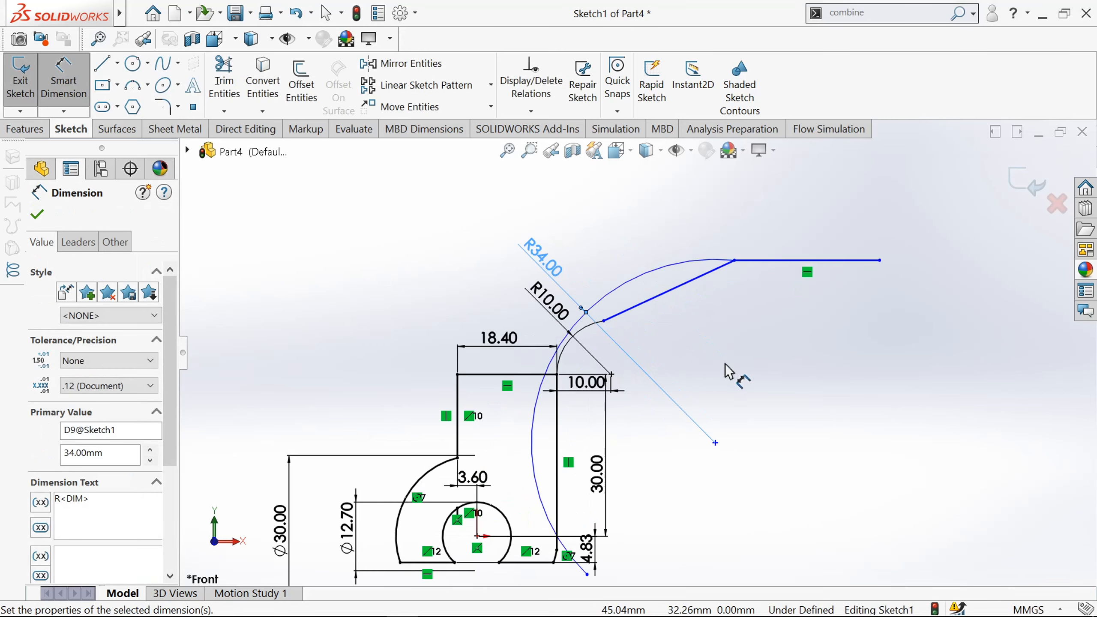
Step: Dimension the vertical distance from the R34 arc's centre to the upper horizontal line at 34 mm and finish dimensioning
scroll(704, 425, "down", 5)
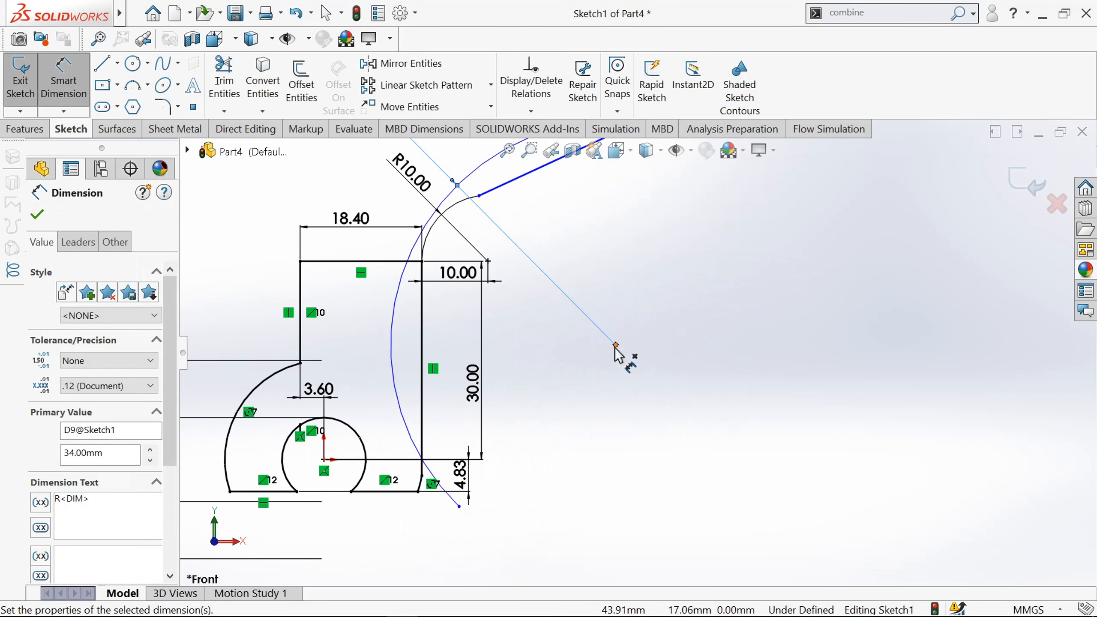
left_click(616, 345)
scroll(673, 358, "up", 3)
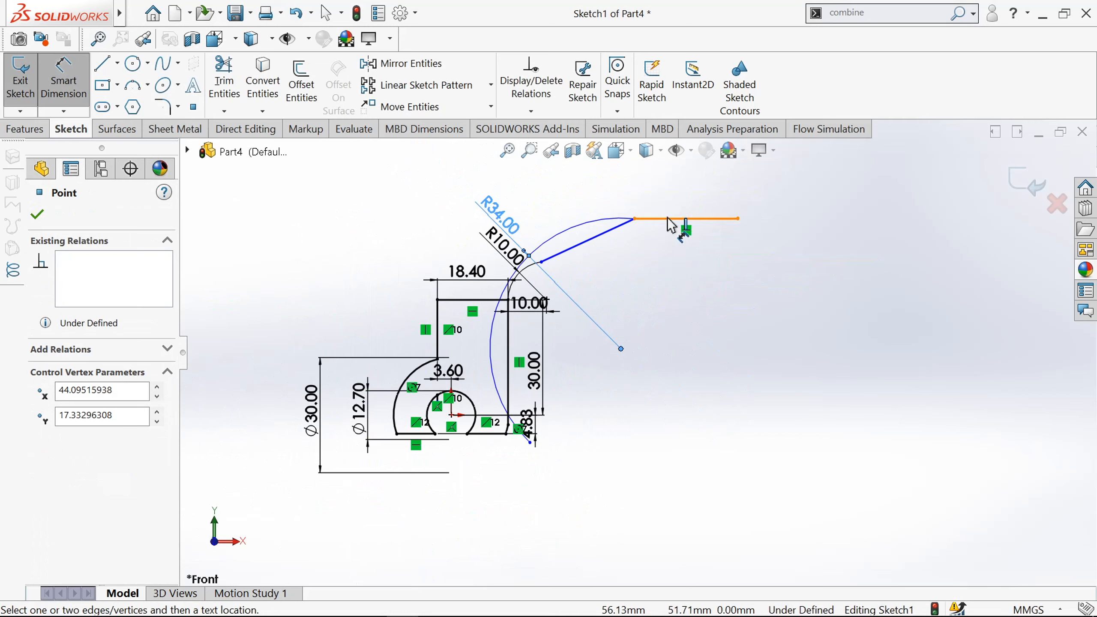
left_click(668, 218)
left_click(789, 294)
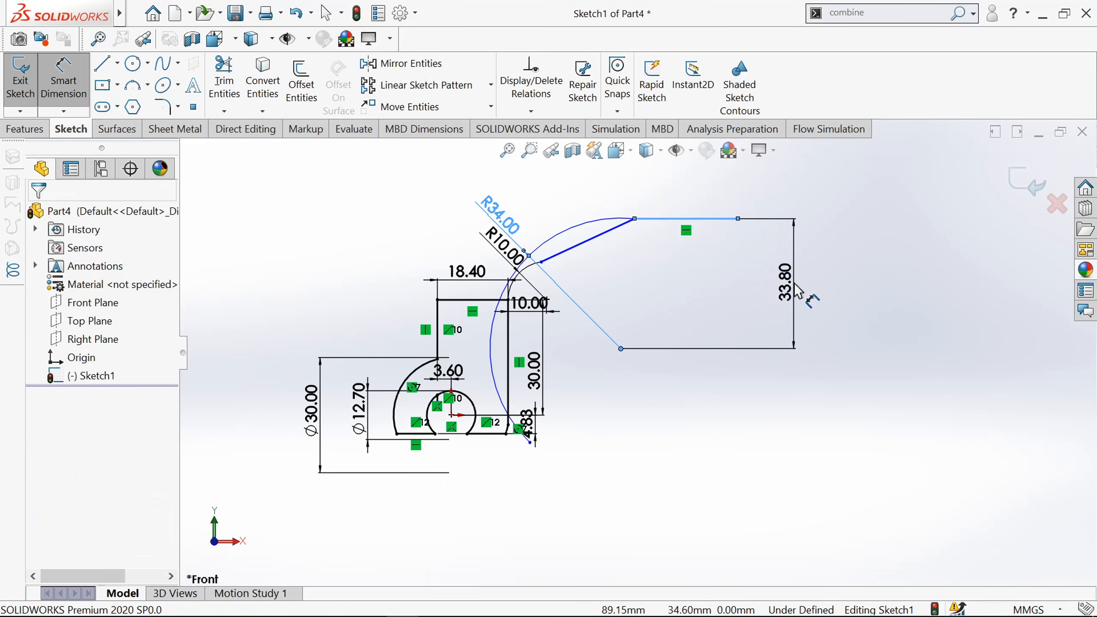
left_click(797, 290)
key("Return")
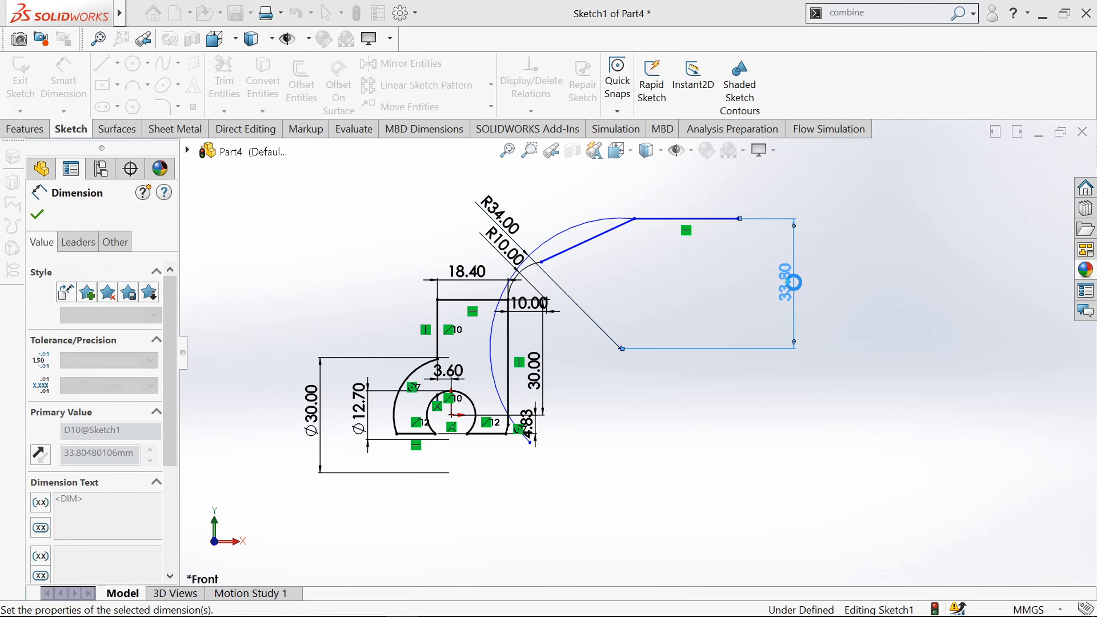
scroll(690, 286, "down", 1)
scroll(691, 287, "up", 1)
scroll(690, 289, "down", 1)
scroll(688, 322, "up", 1)
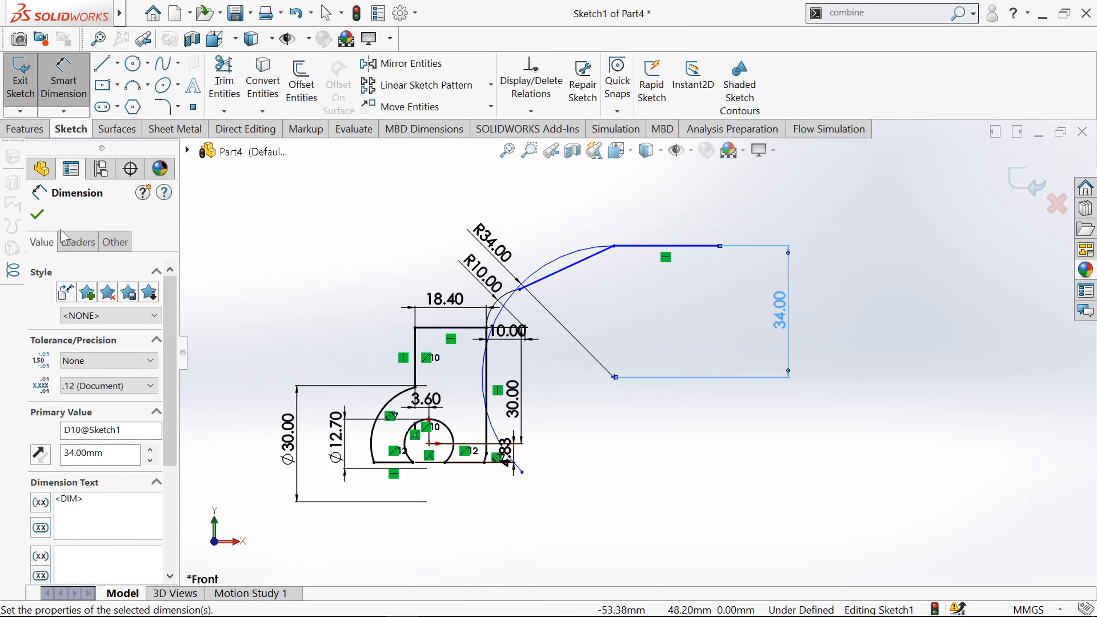
left_click(37, 215)
Step: Shorten the R34 arc by raising its lower end, and dimension its upper endpoint 31 mm horizontally from the R10 arc's centre
scroll(667, 281, "down", 3)
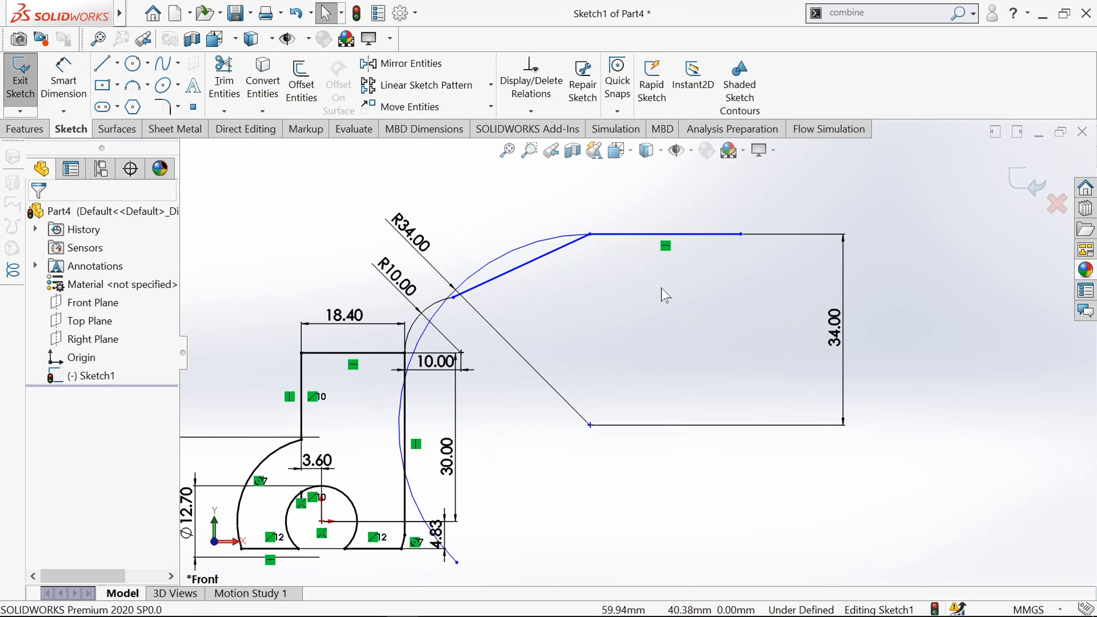
left_click_drag(457, 557, 502, 421)
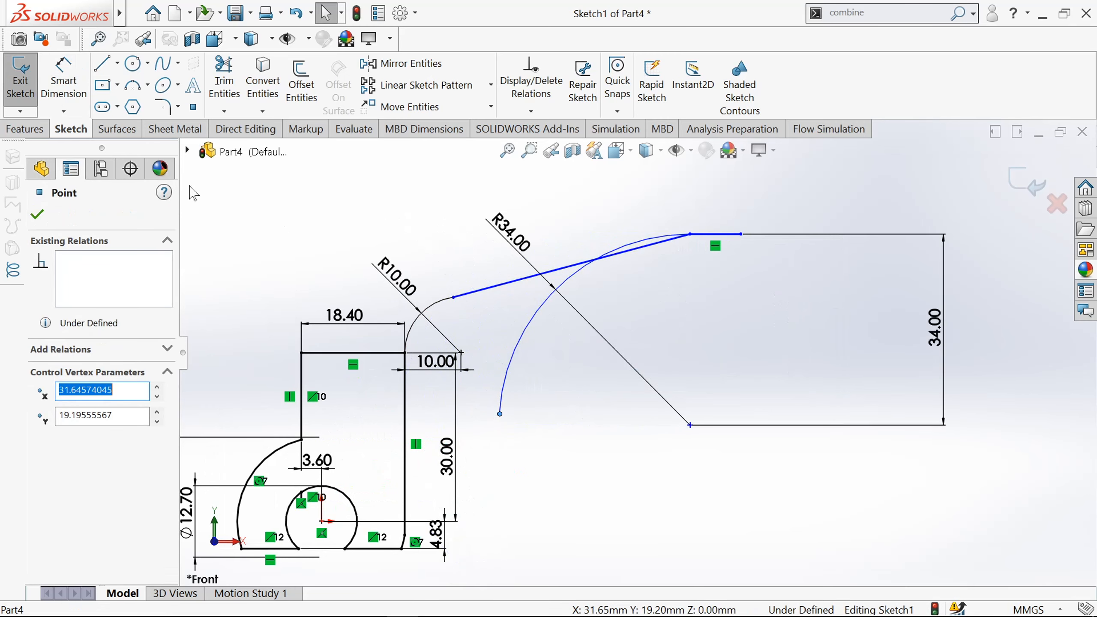
left_click(64, 80)
scroll(470, 292, "down", 3)
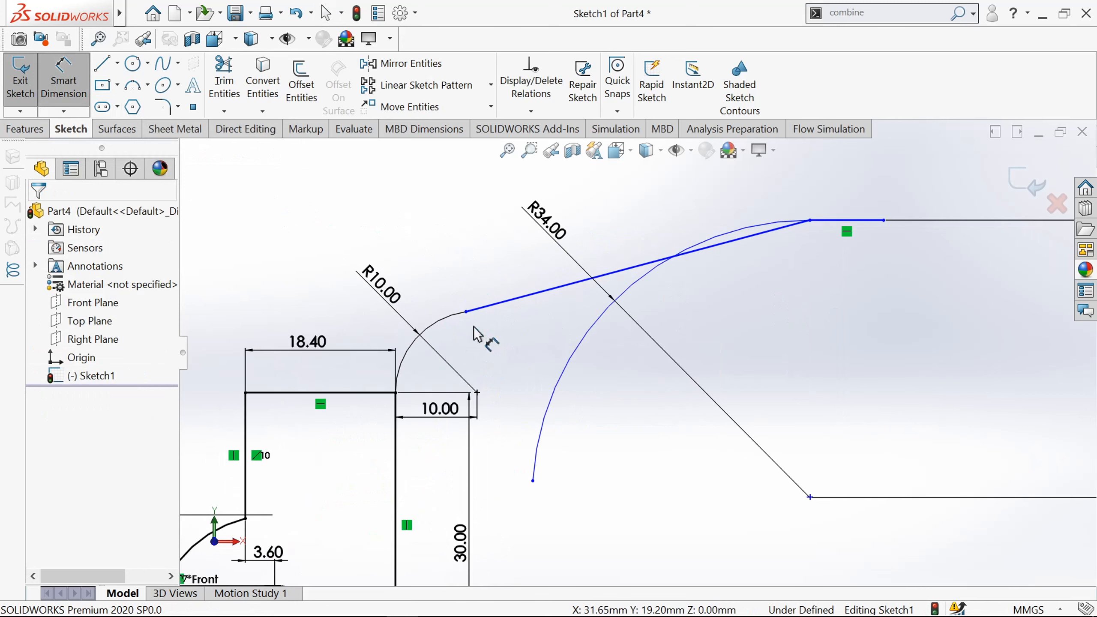
left_click(478, 393)
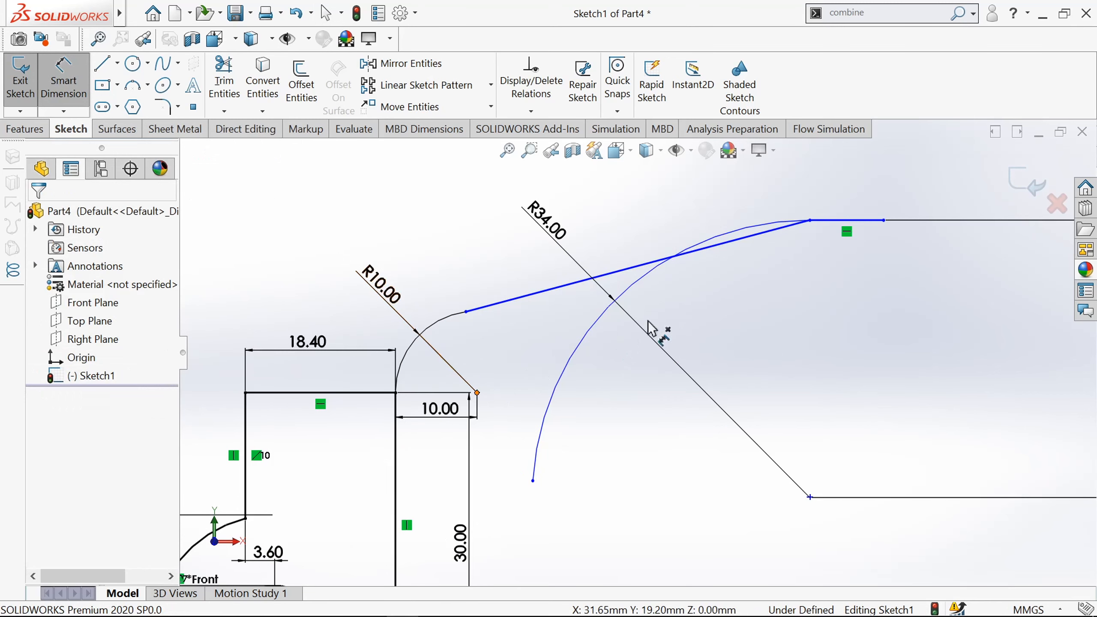
left_click(811, 221)
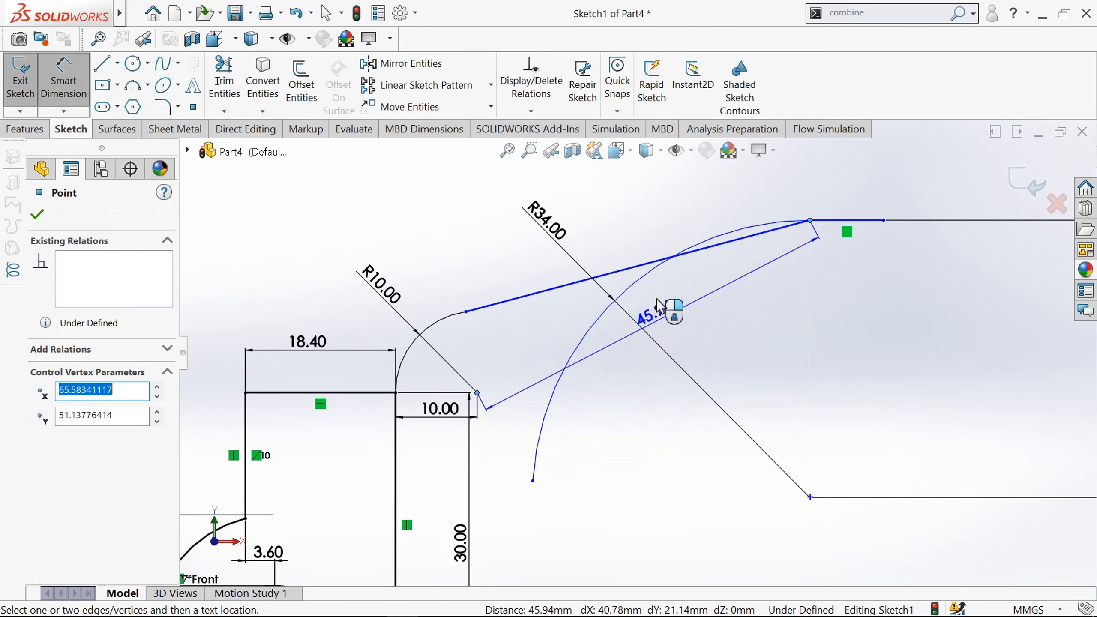
left_click(646, 209)
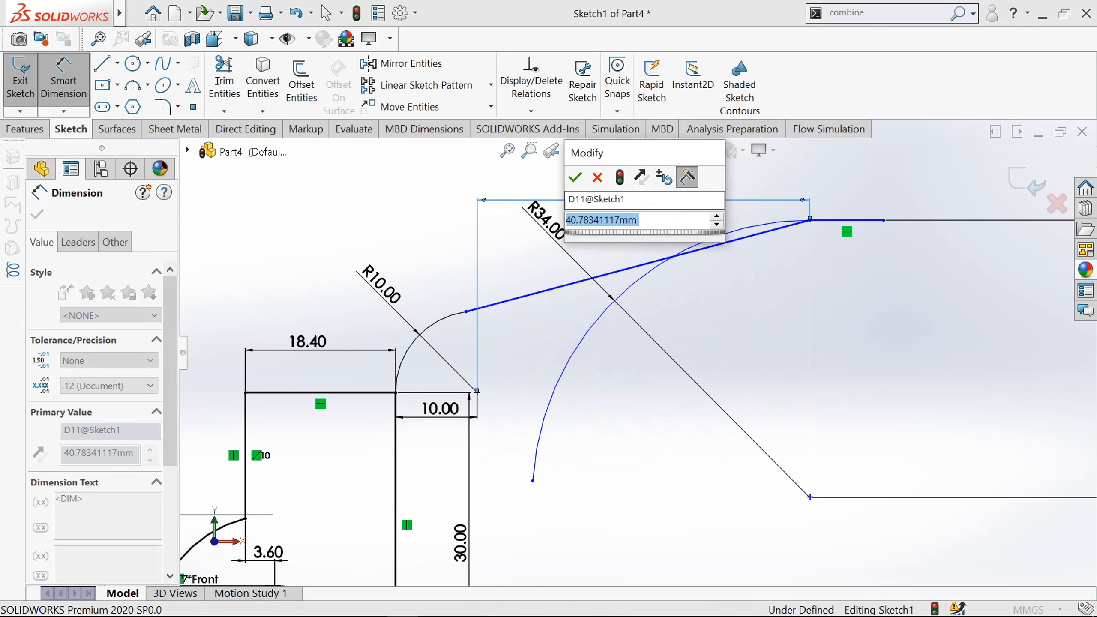
type("31")
key("Return")
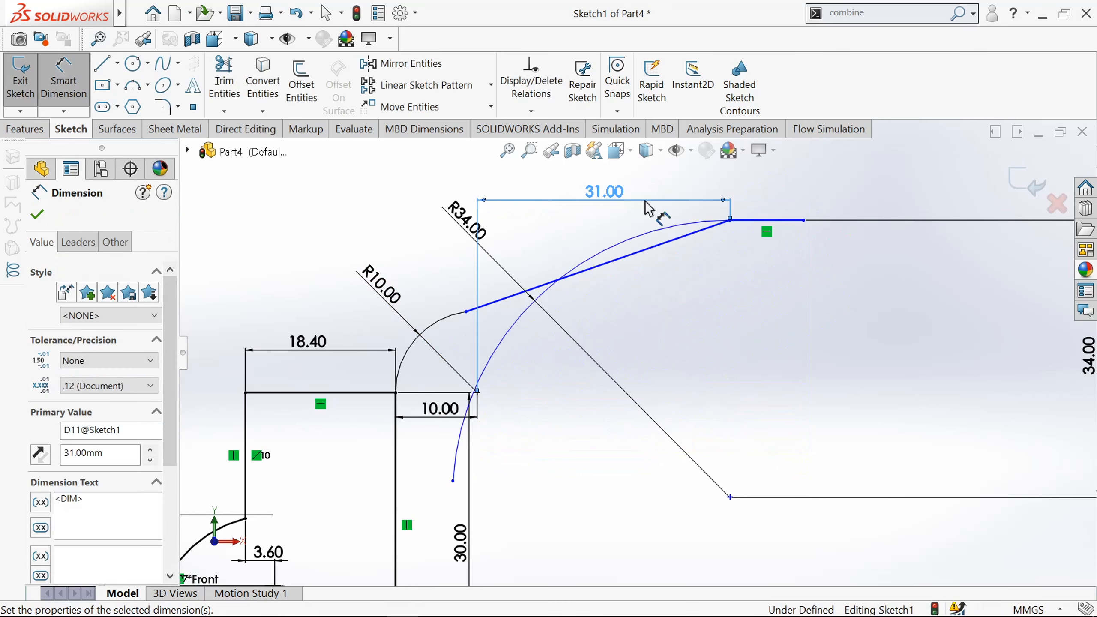
Step: Dimension the upper horizontal line's length at 30 mm
left_click(746, 223)
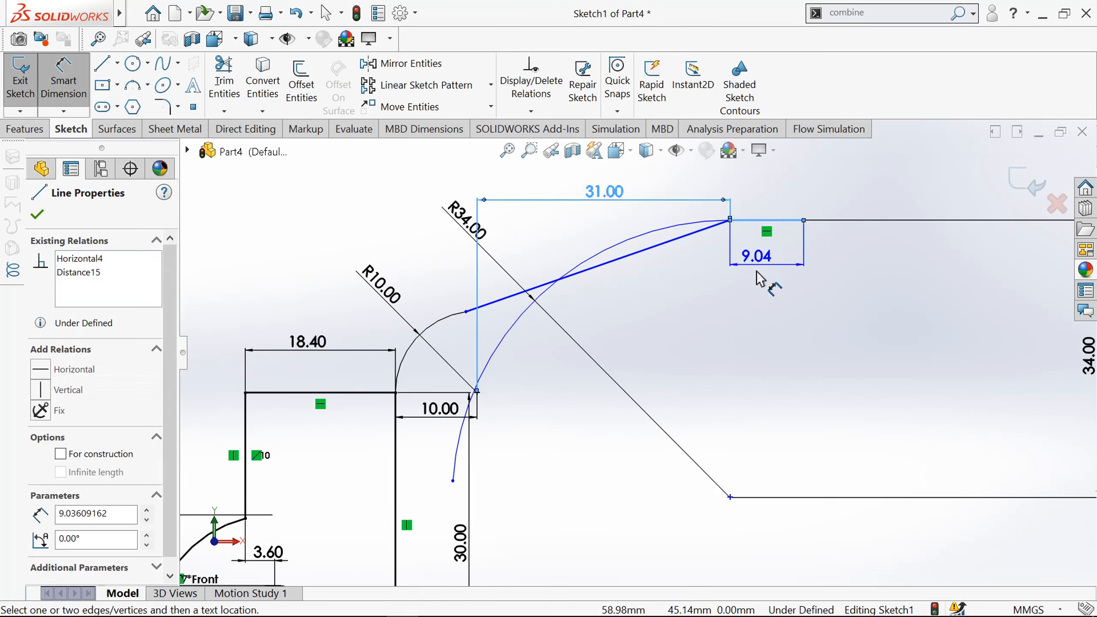
left_click(758, 277)
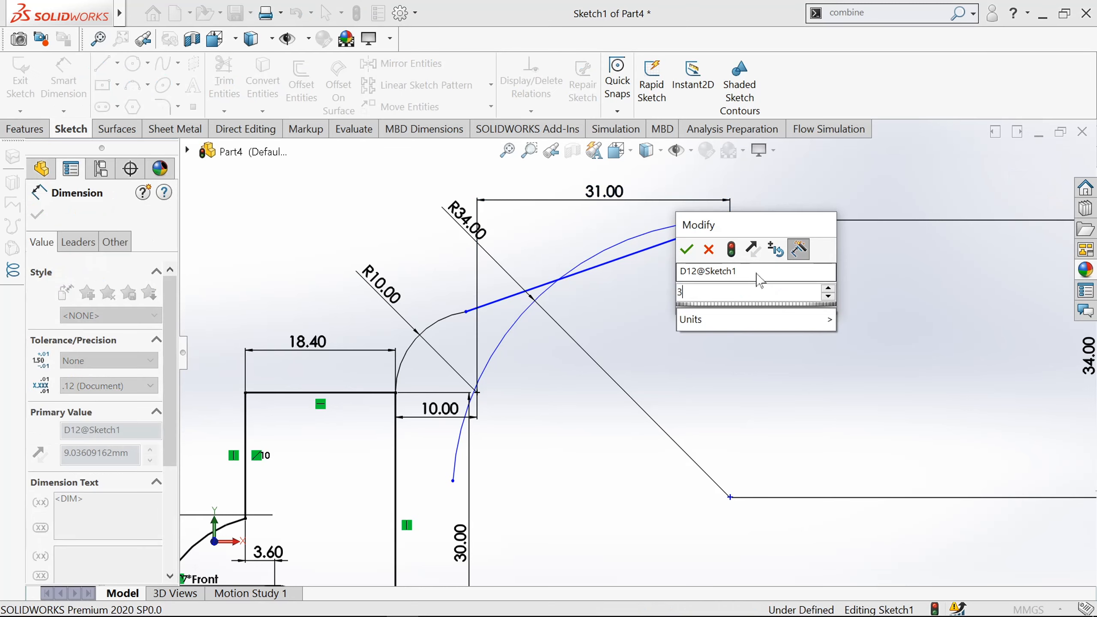
type("30")
key("Return")
Step: Dimension the R34 arc's centre at 17.6 mm vertically above the profile's bottom line
key("f")
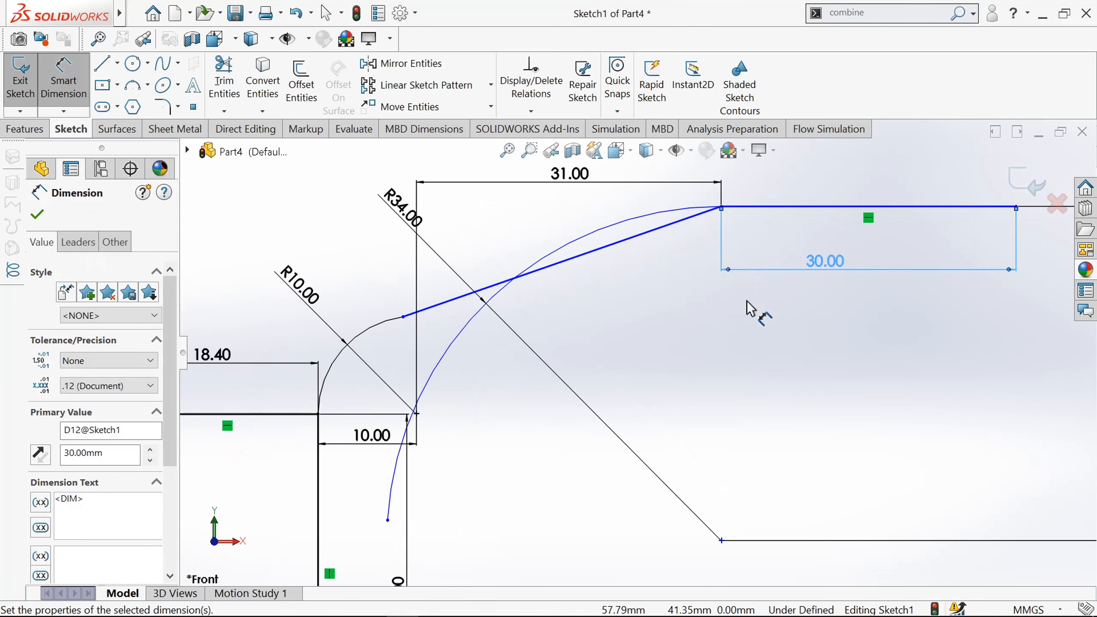
scroll(653, 376, "down", 1)
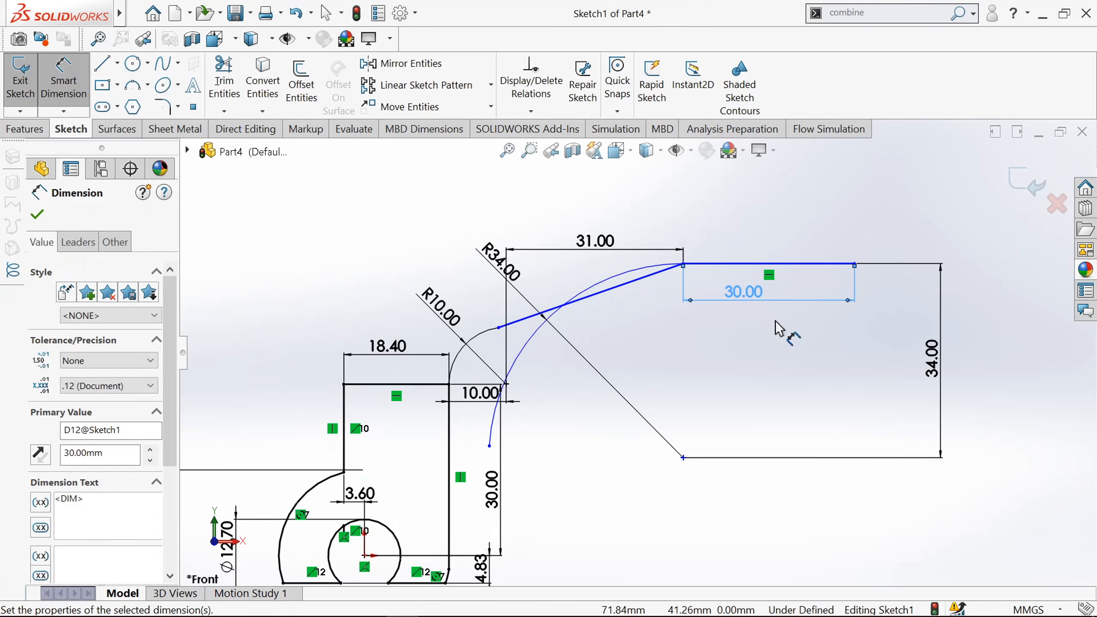
left_click(684, 467)
key("f")
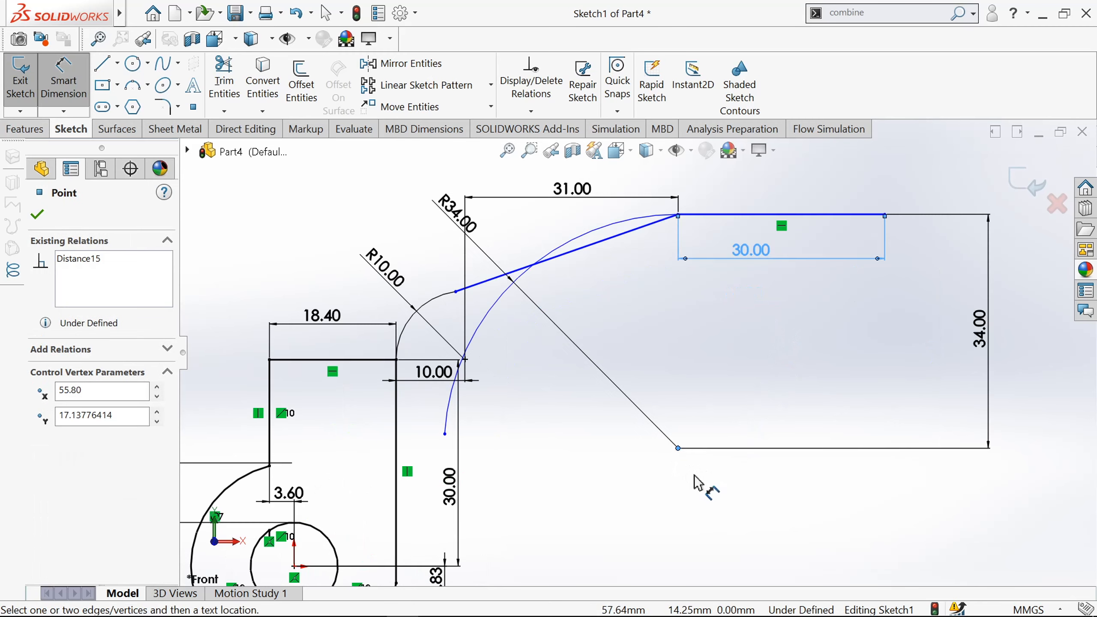
scroll(607, 483, "down", 1)
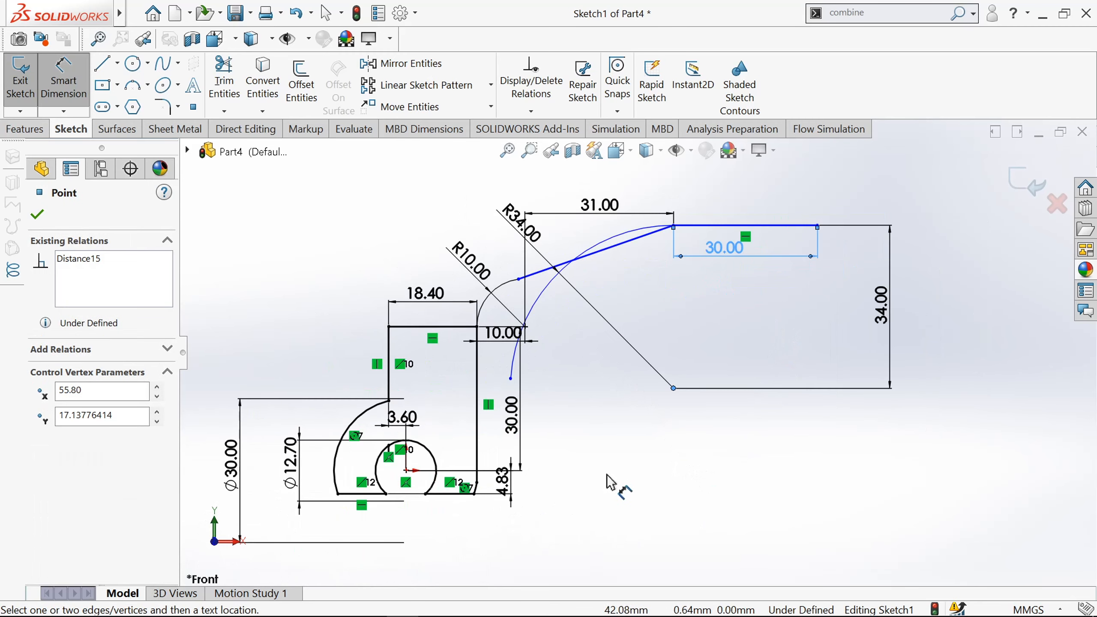
left_click(441, 497)
left_click(729, 449)
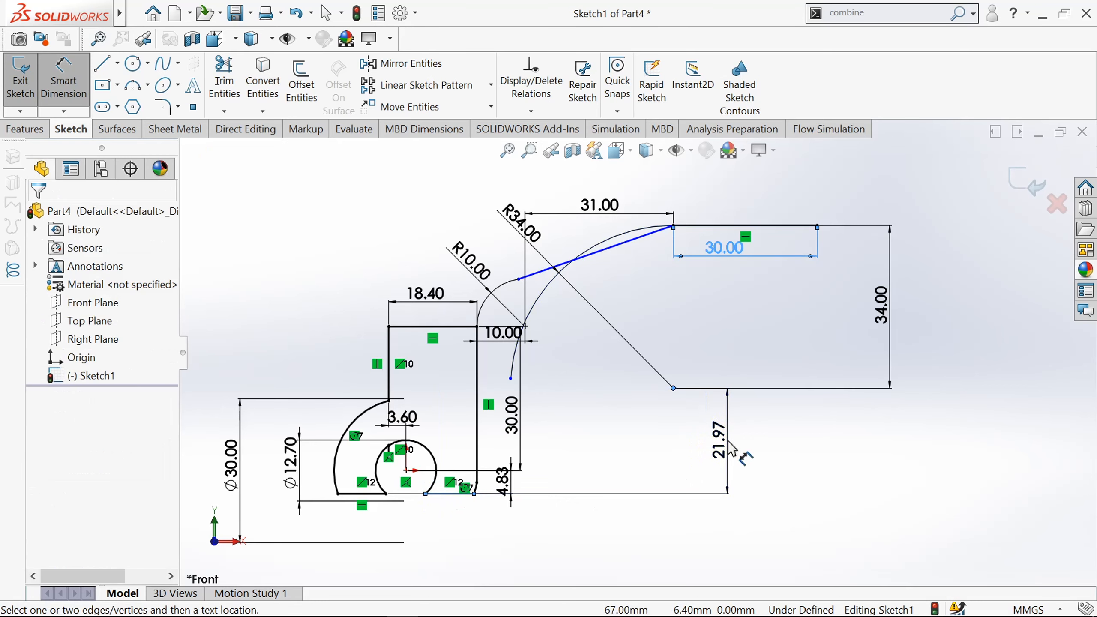
type("17")
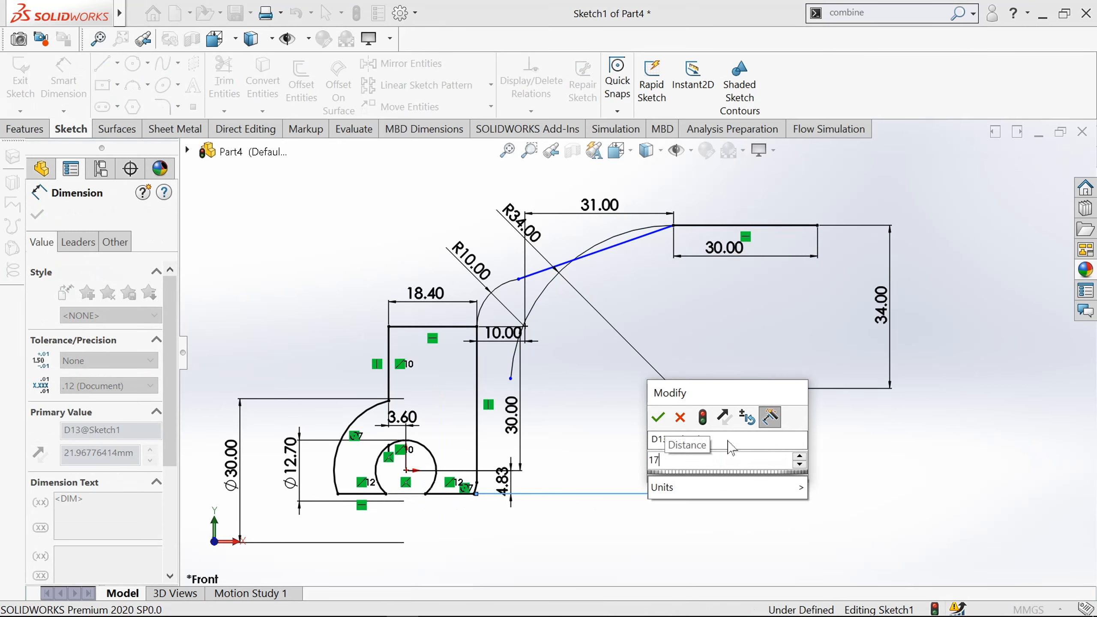
type(".6")
key("Return")
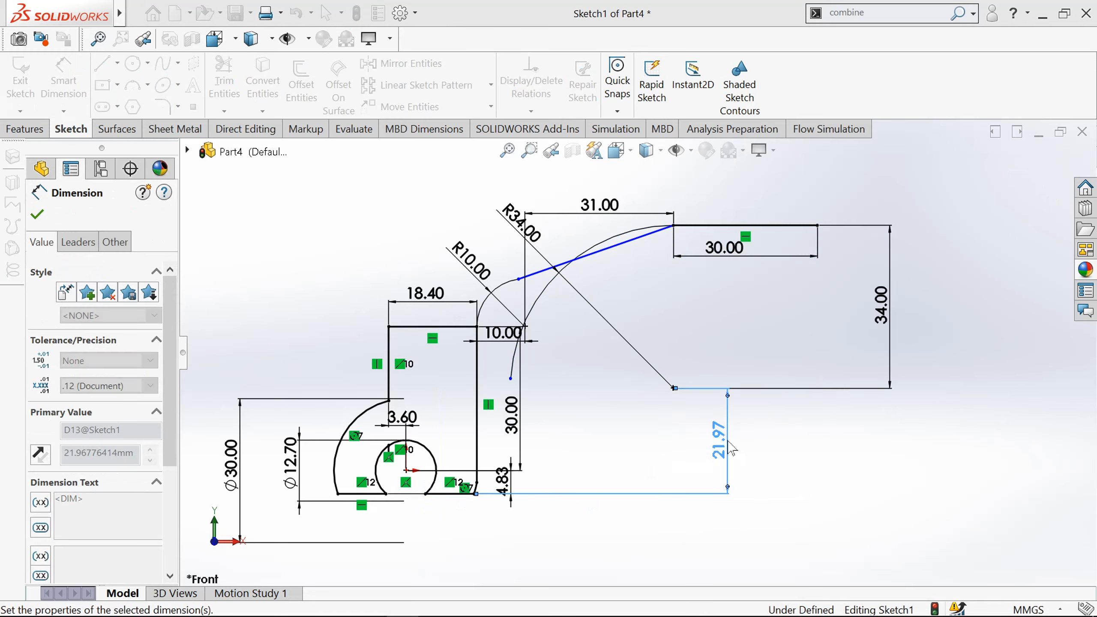
Step: Add a driven vertical dimension between the R10 arc's centre and the origin
scroll(644, 357, "down", 2)
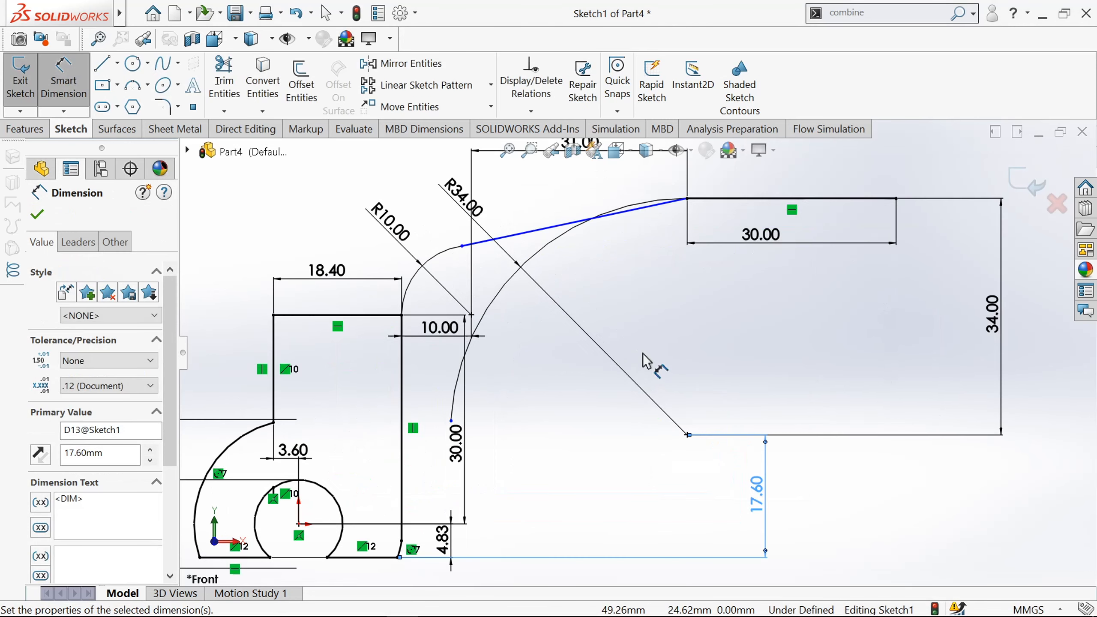
left_click(472, 317)
scroll(514, 350, "down", 1)
scroll(513, 351, "up", 4)
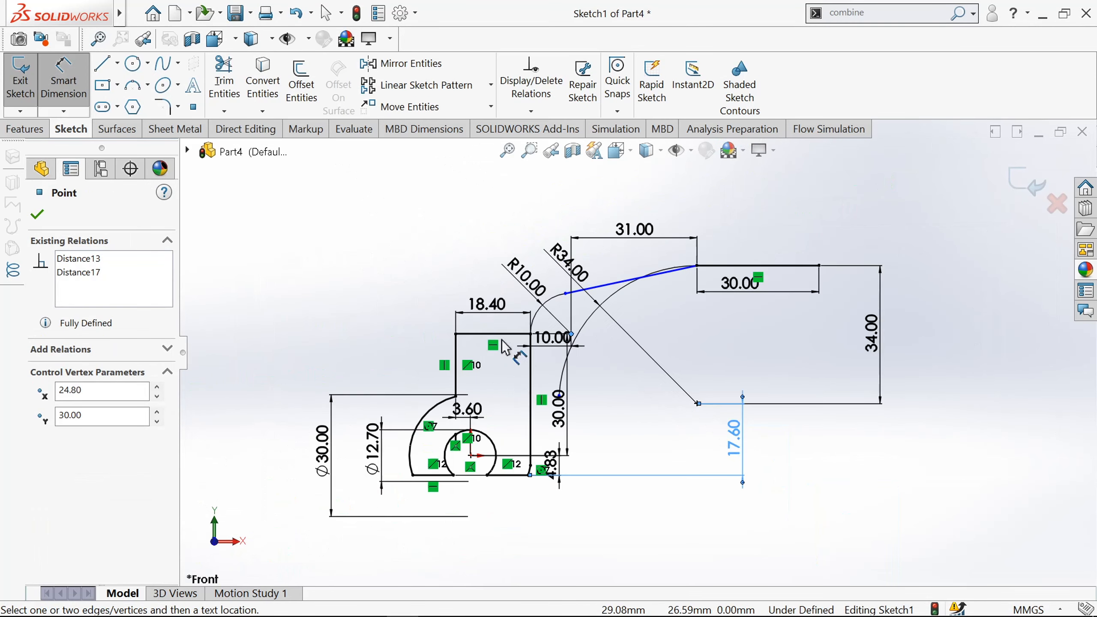
scroll(510, 480, "down", 4)
left_click(431, 419)
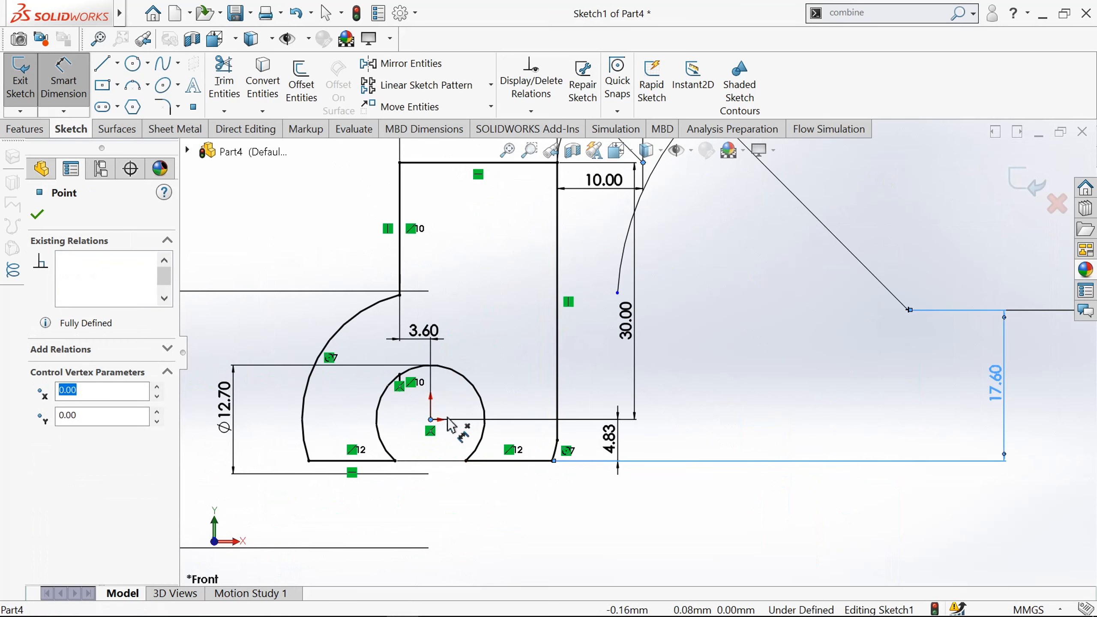
left_click(735, 336)
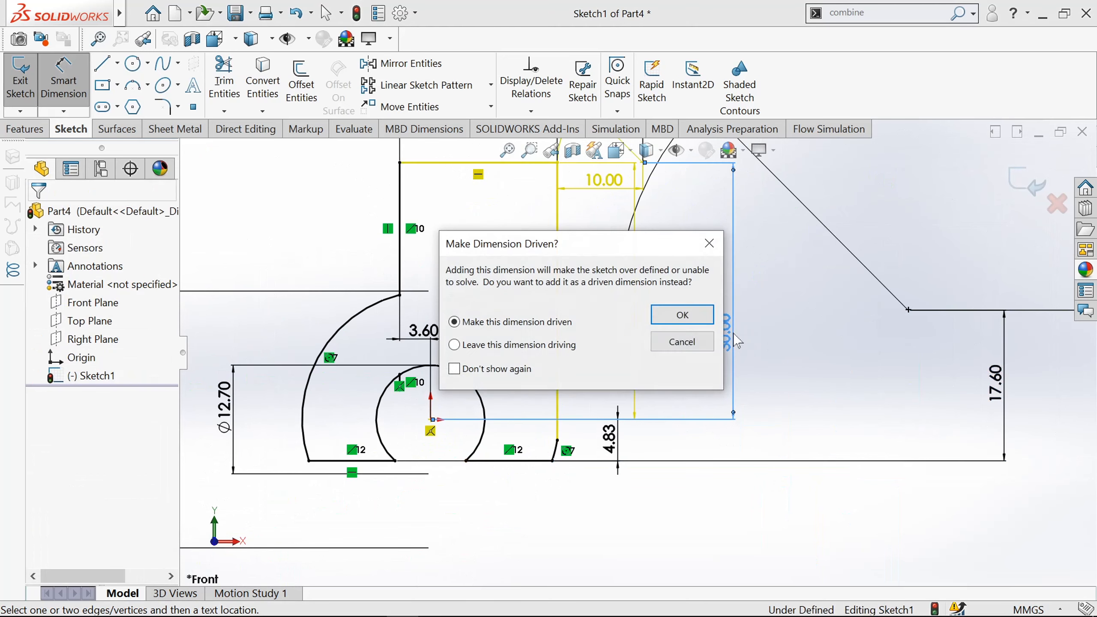
left_click(693, 320)
scroll(775, 361, "up", 3)
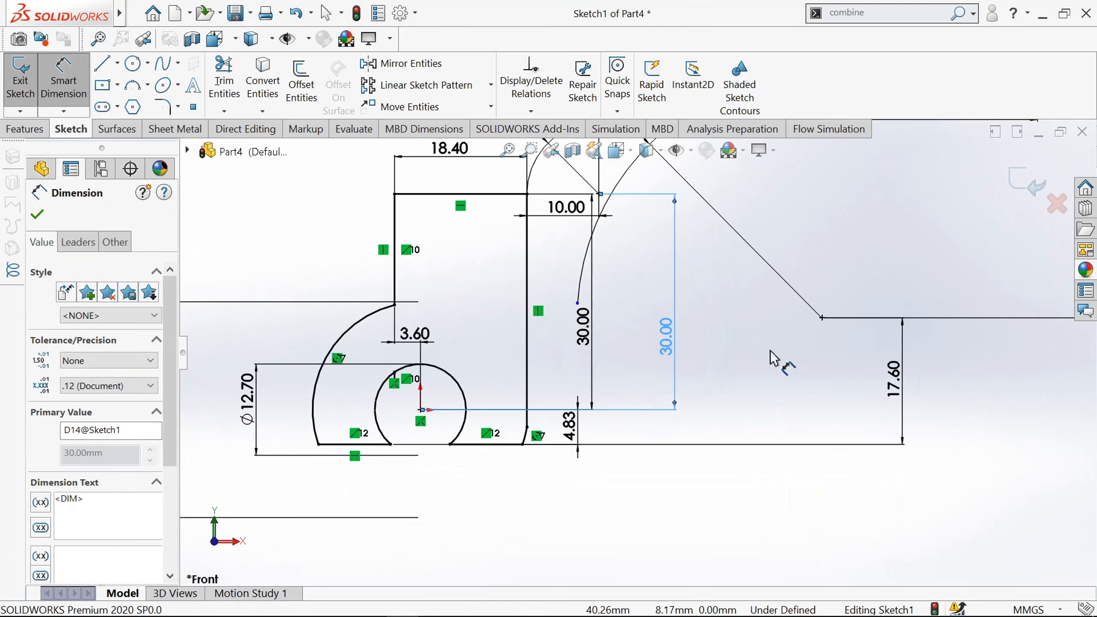
left_click(770, 352)
scroll(740, 335, "down", 2)
scroll(740, 335, "up", 3)
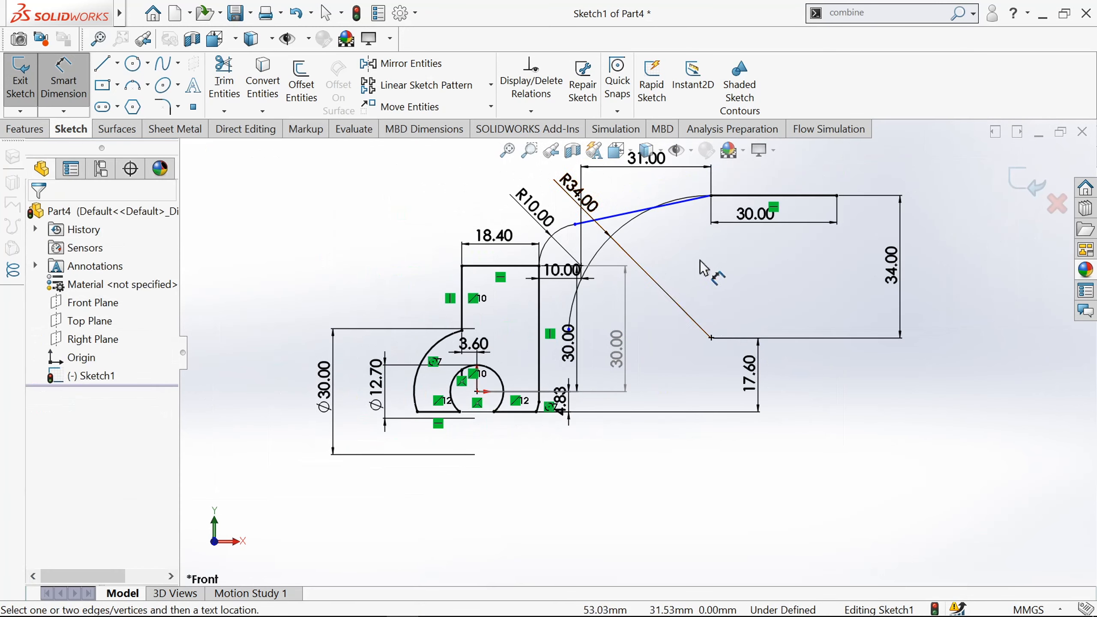
Step: Dimension the R34 arc's lower endpoint at 25 mm vertically above the origin, and finish dimensioning
scroll(704, 268, "down", 1)
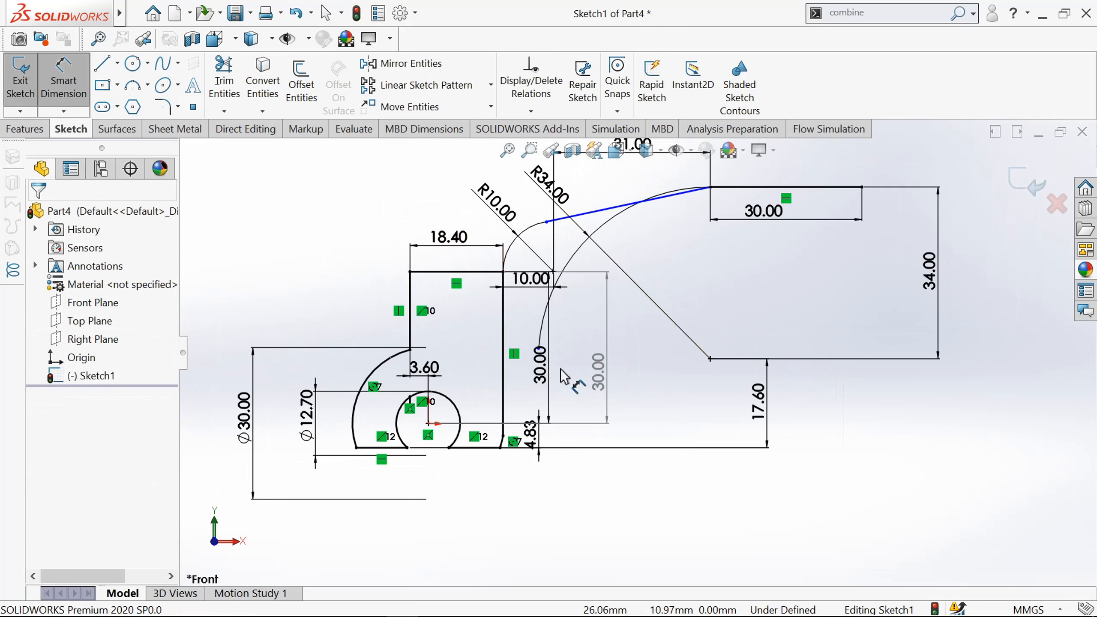
scroll(541, 357, "down", 4)
left_click(536, 323)
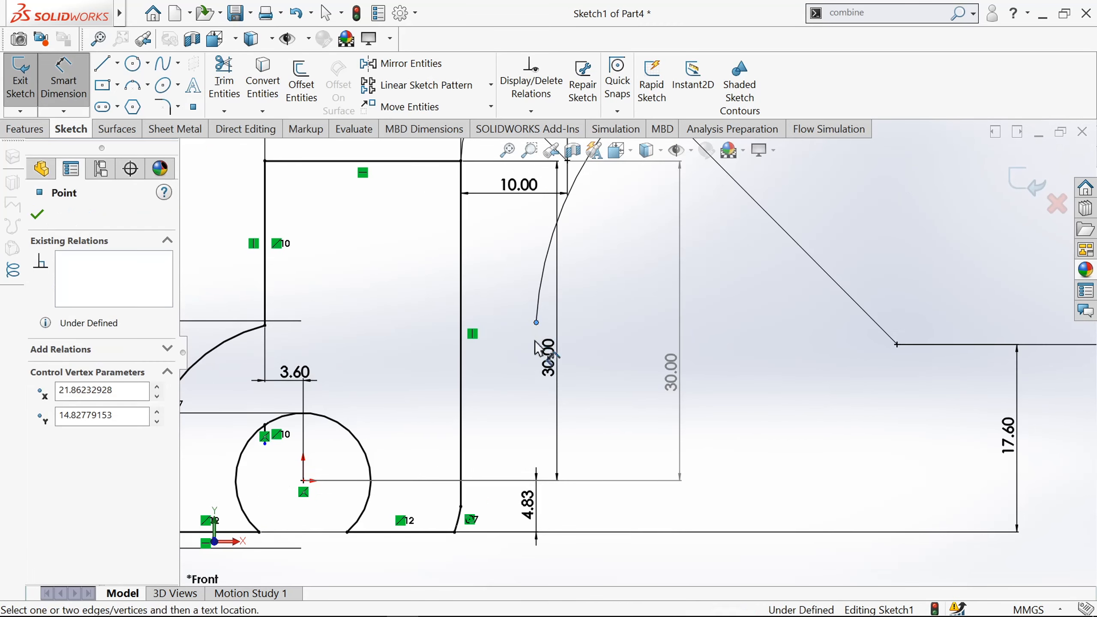
left_click(303, 481)
left_click(734, 415)
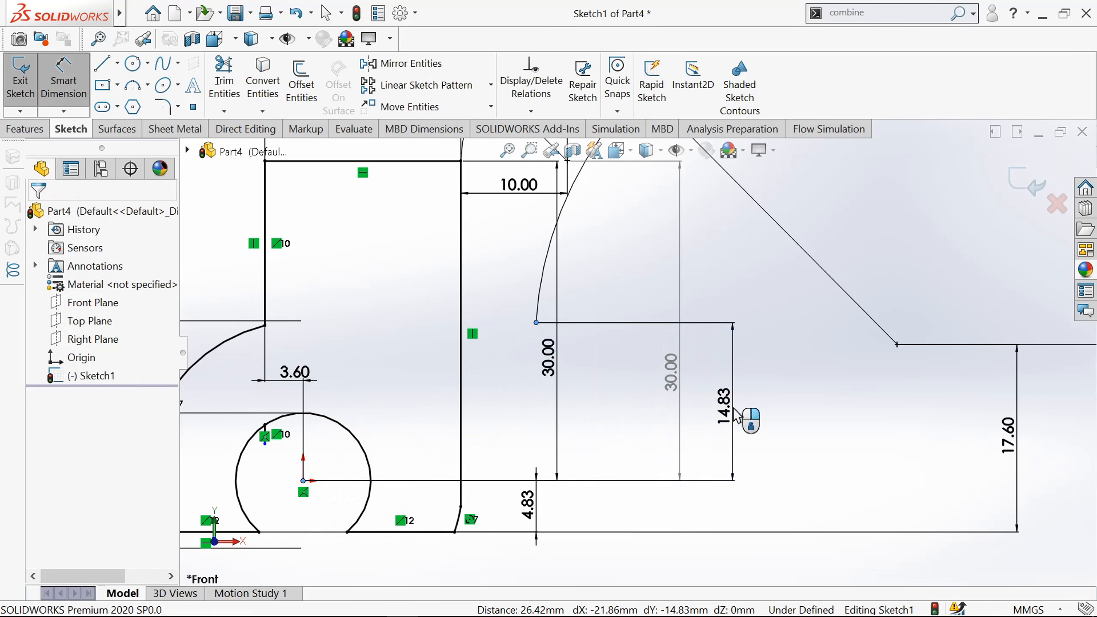
type("25")
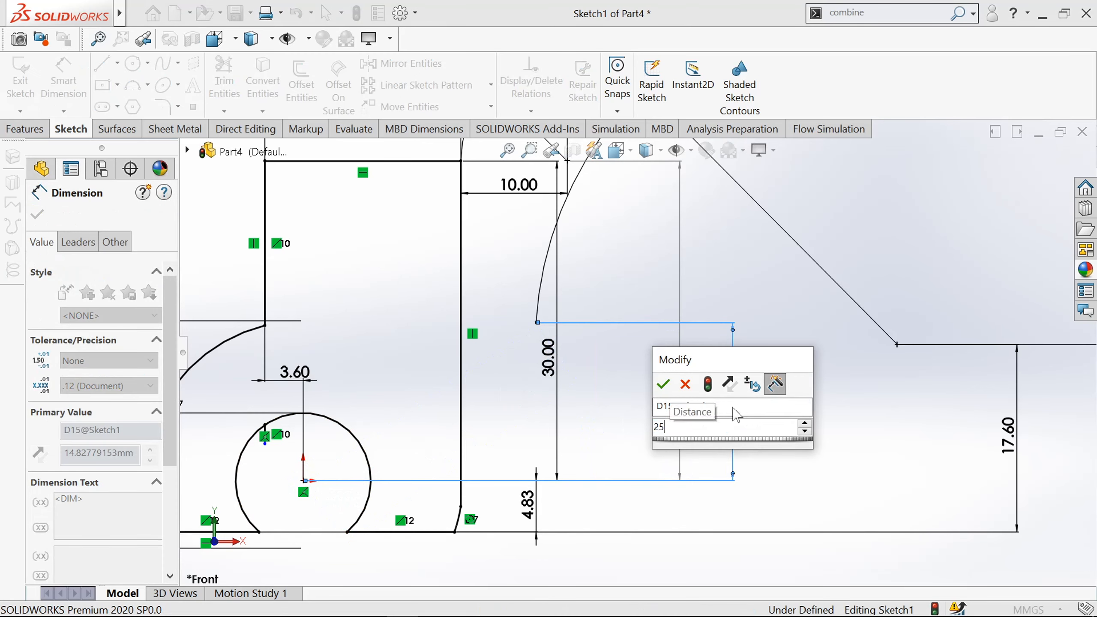
key("Return")
scroll(734, 416, "up", 7)
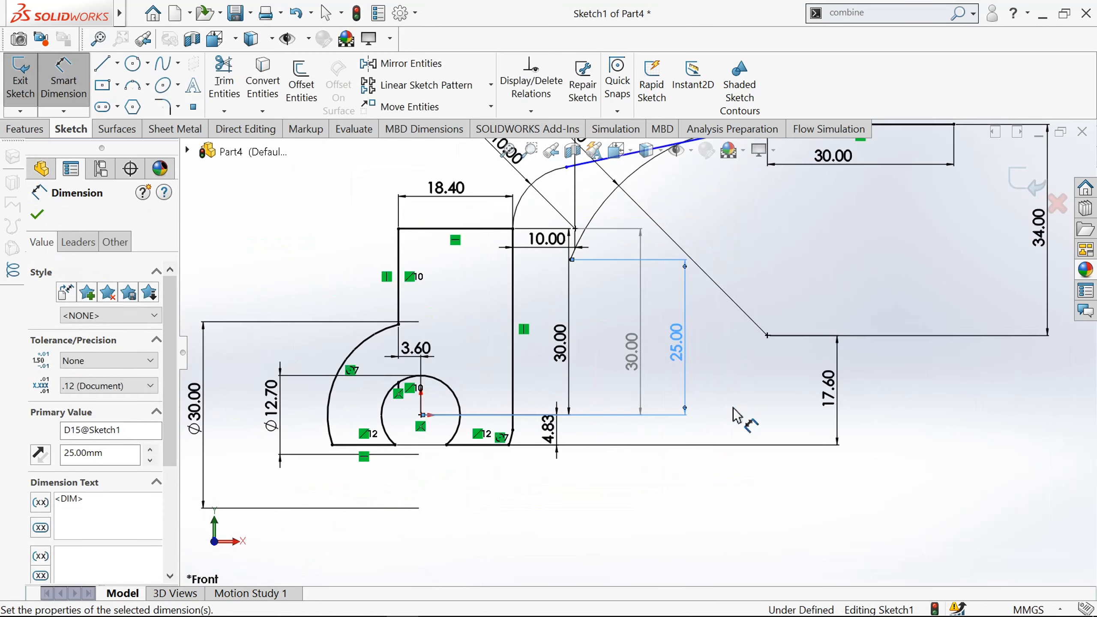
scroll(655, 292, "down", 2)
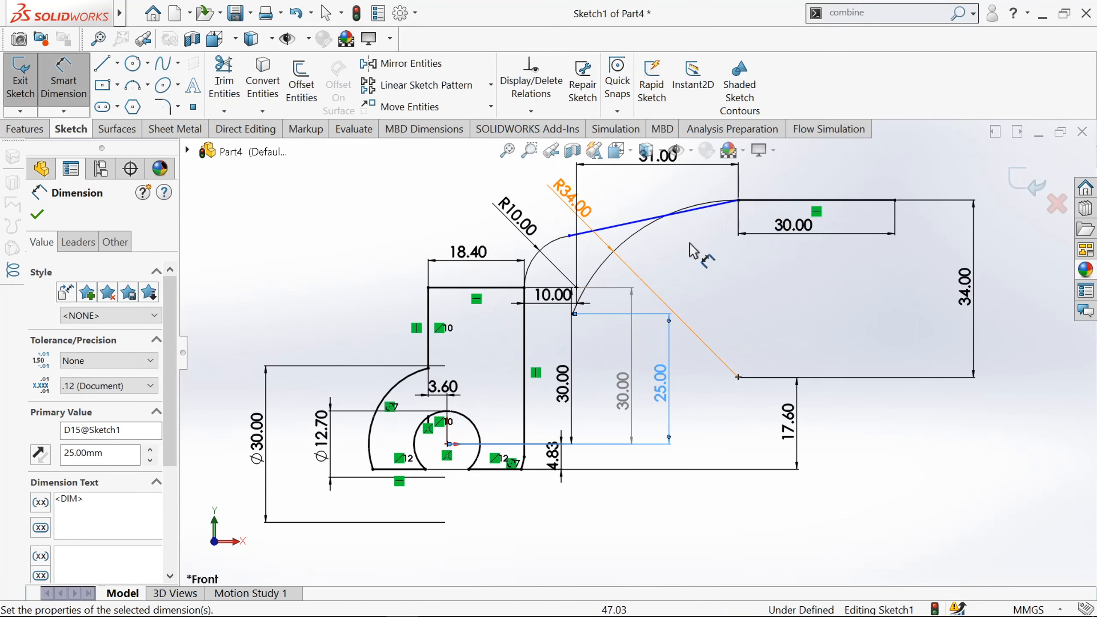
left_click(38, 215)
Step: Make the sloped line tangent to the R10 arc
scroll(710, 170, "down", 2)
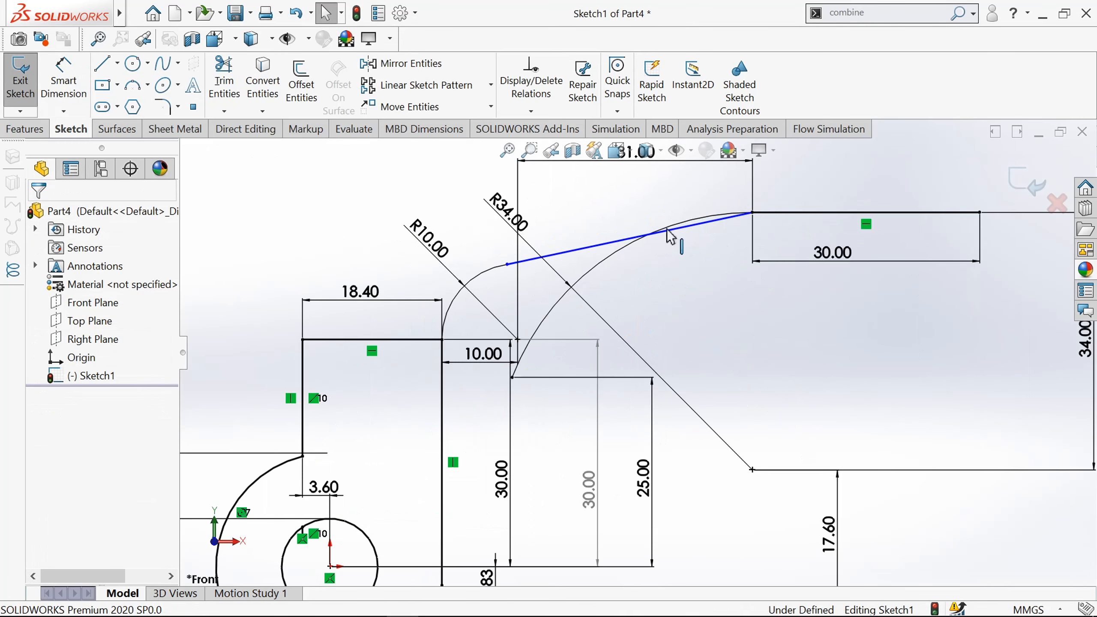
left_click(568, 260)
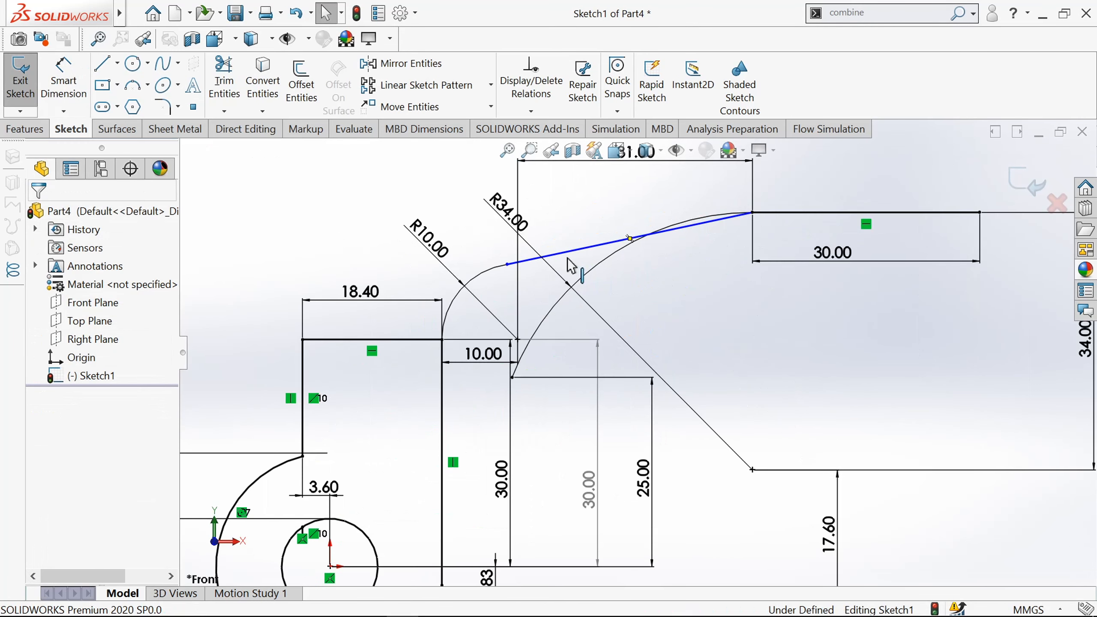
left_click(494, 271)
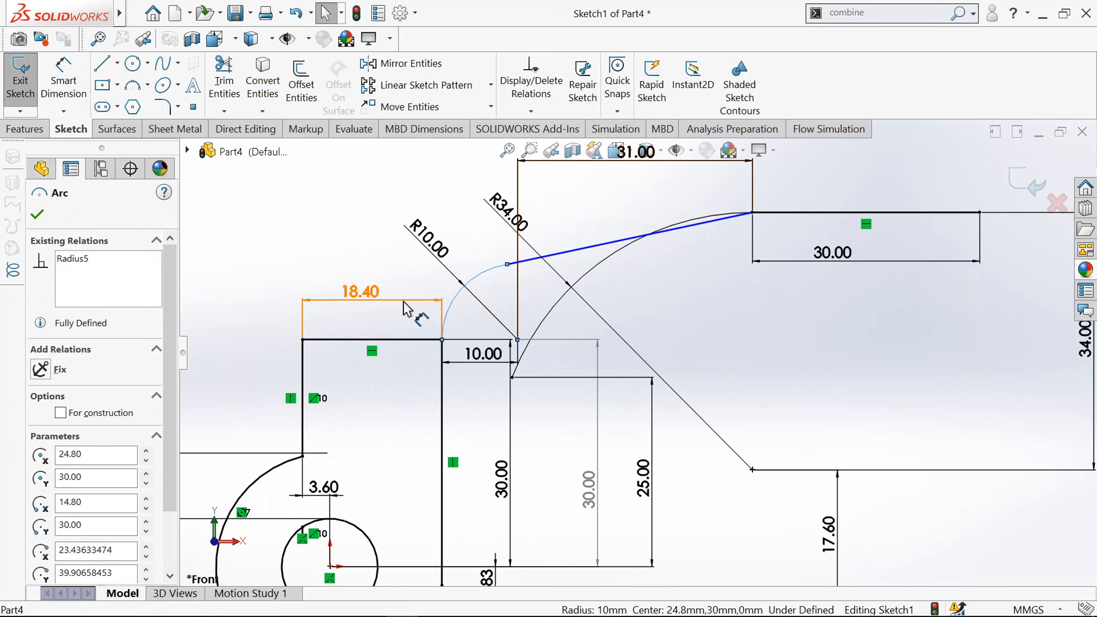
key("Escape")
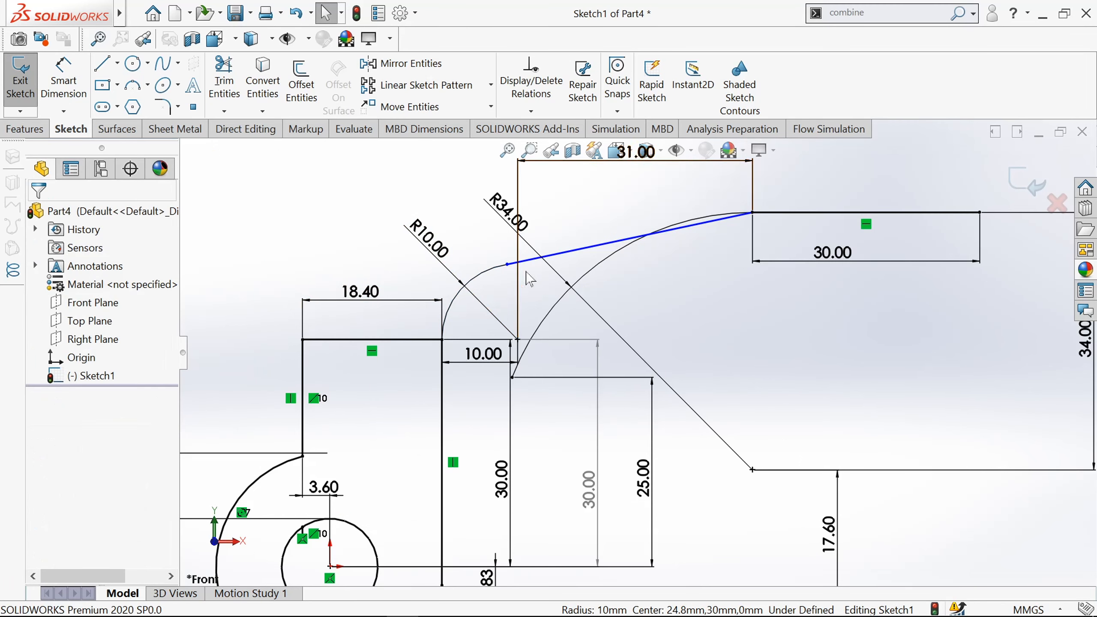
scroll(530, 279, "down", 4)
left_click(566, 273)
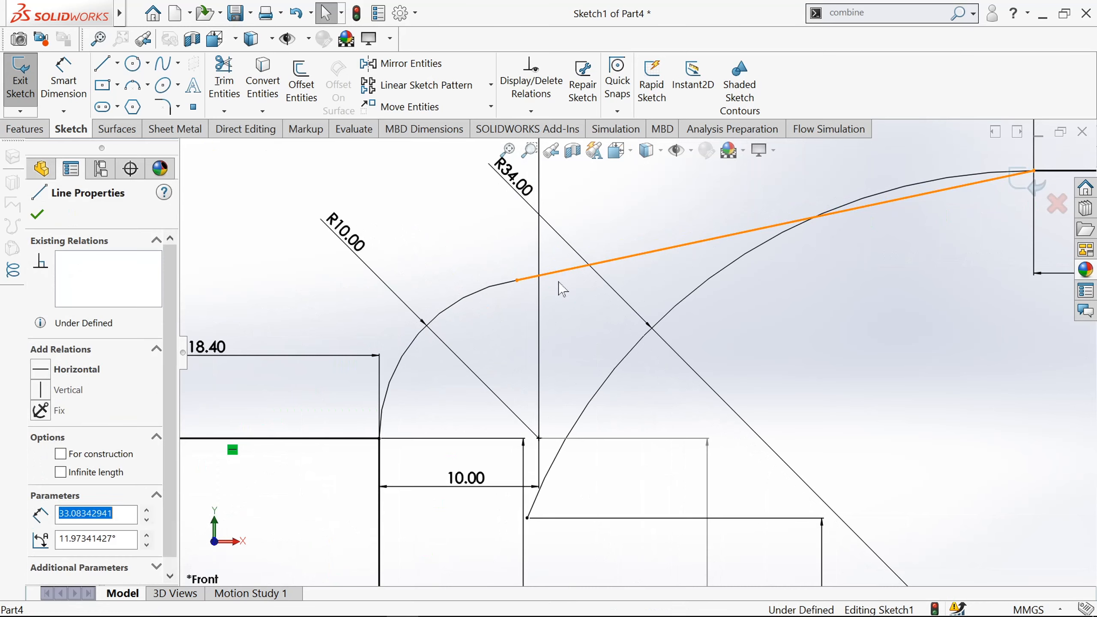
left_click(474, 298, "ctrl")
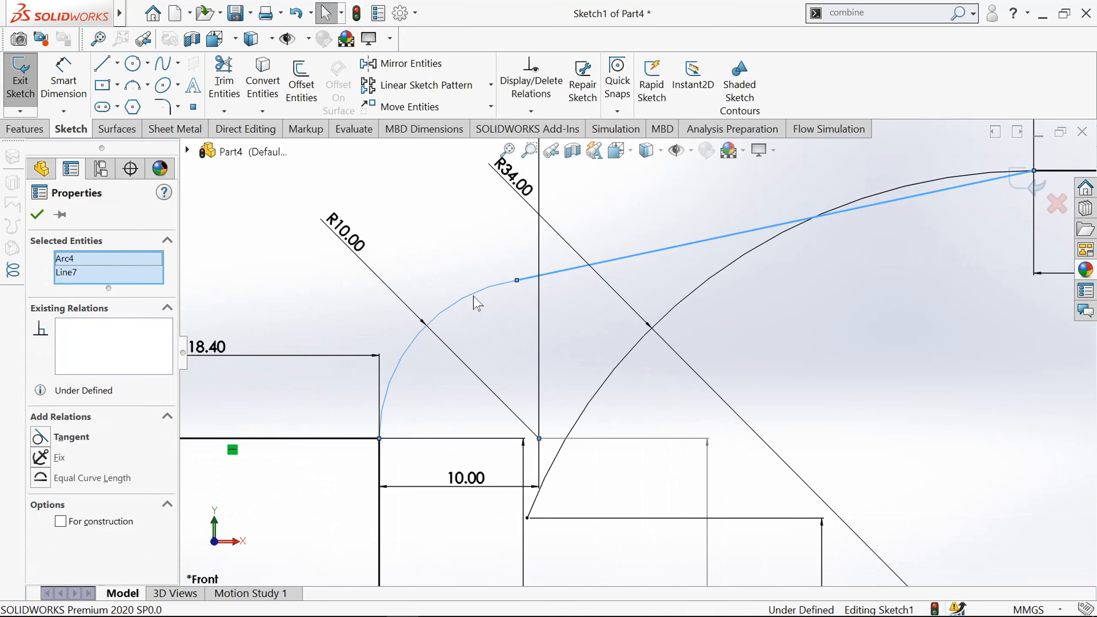
left_click(532, 236)
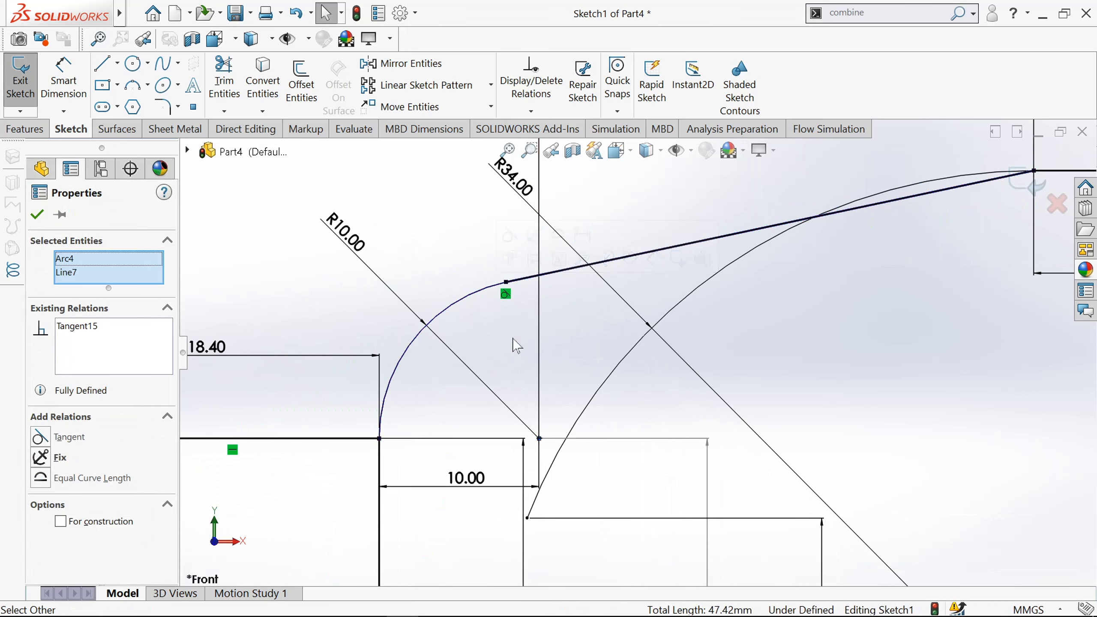
scroll(514, 341, "up", 5)
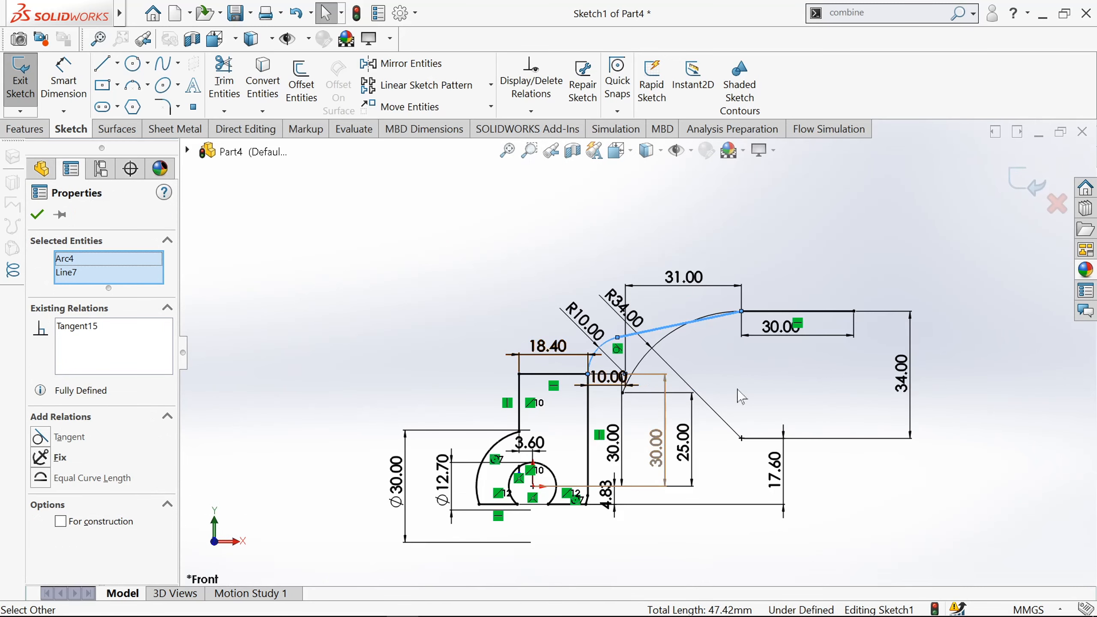
left_click(764, 410)
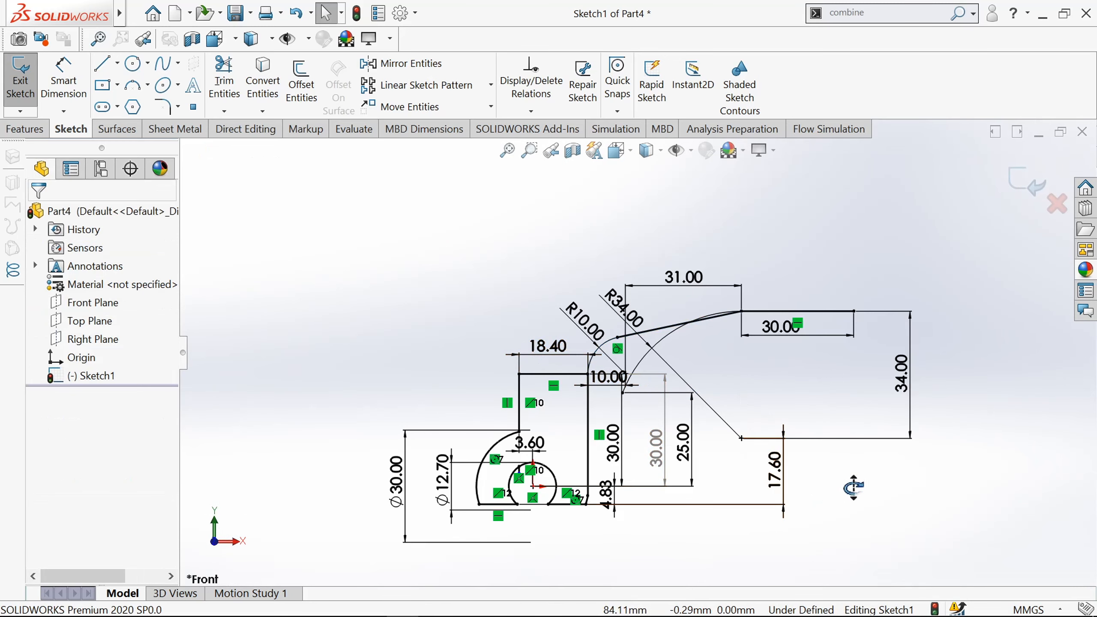
Step: Exit the profile sketch and reopen it for editing
scroll(853, 487, "up", 2)
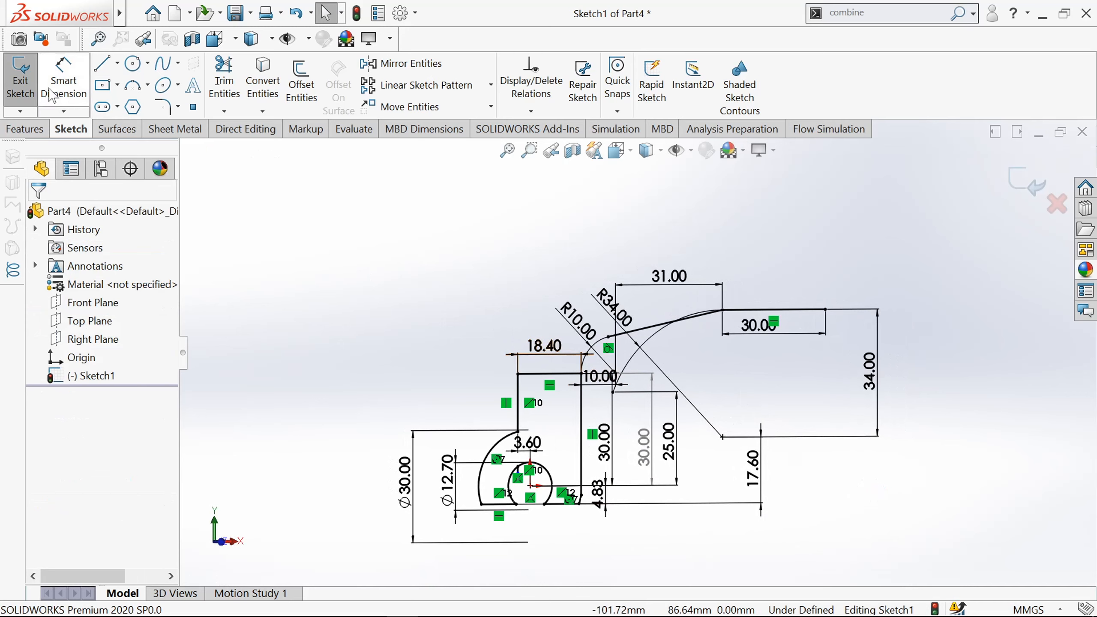
left_click(18, 74)
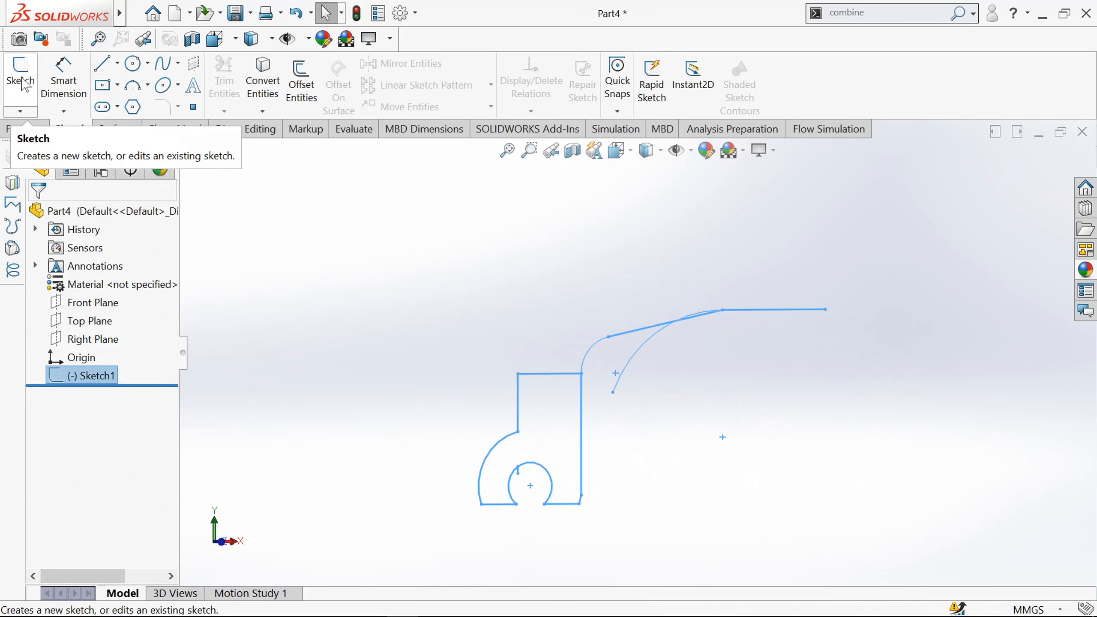
left_click(462, 415)
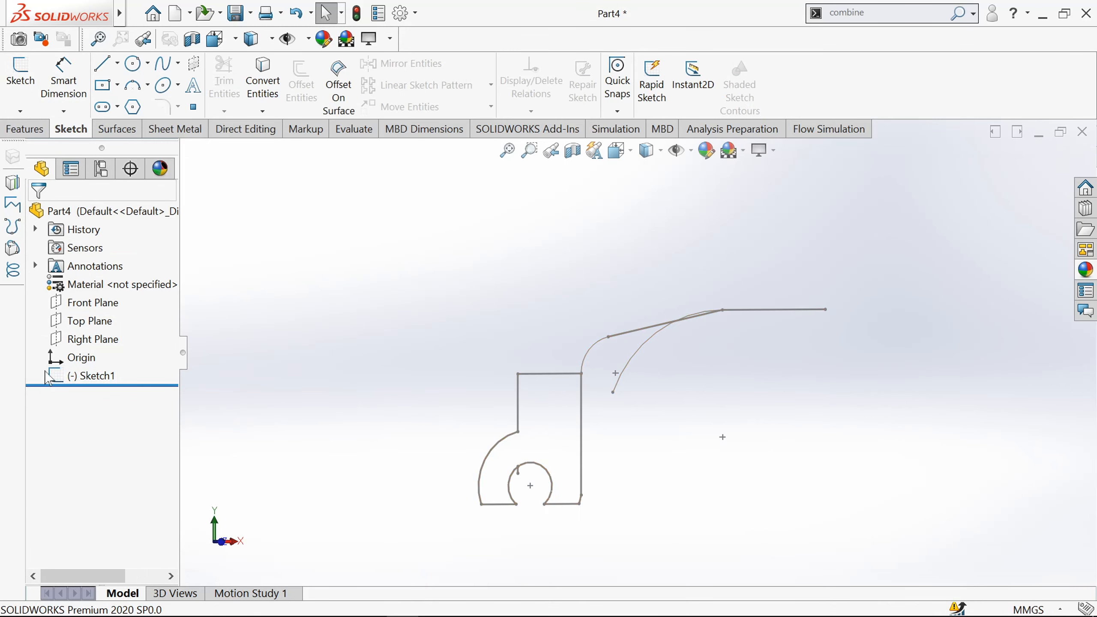
left_click(55, 380)
left_click(59, 325)
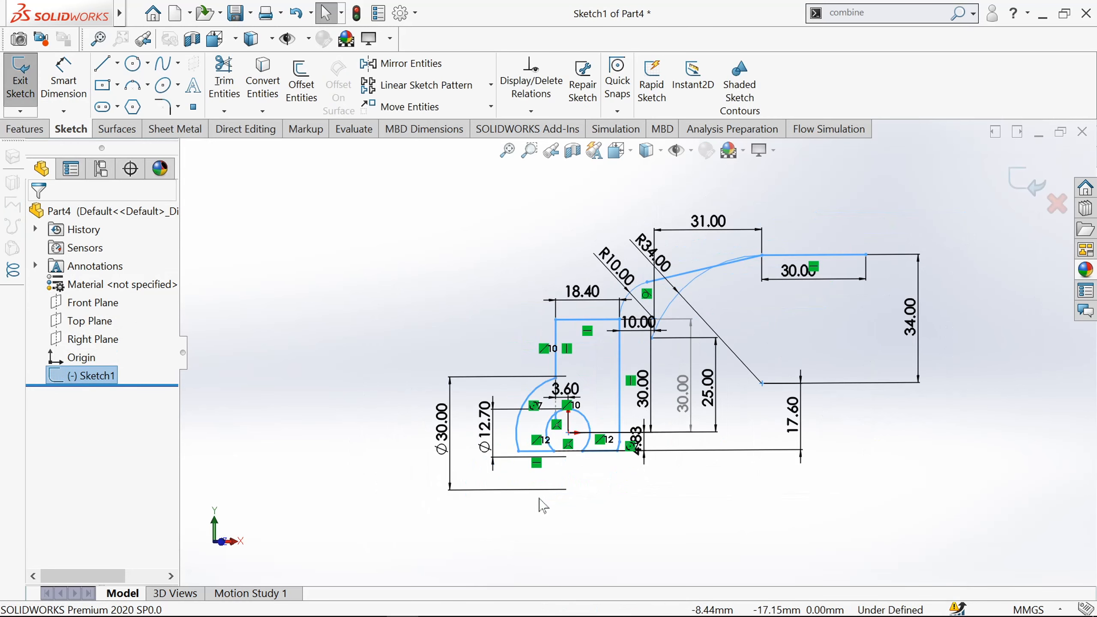
left_click(546, 480)
Step: Draw a circle centred on the origin and dimension its diameter at 20 mm
left_click(133, 63)
scroll(572, 447, "down", 2)
left_click(565, 425)
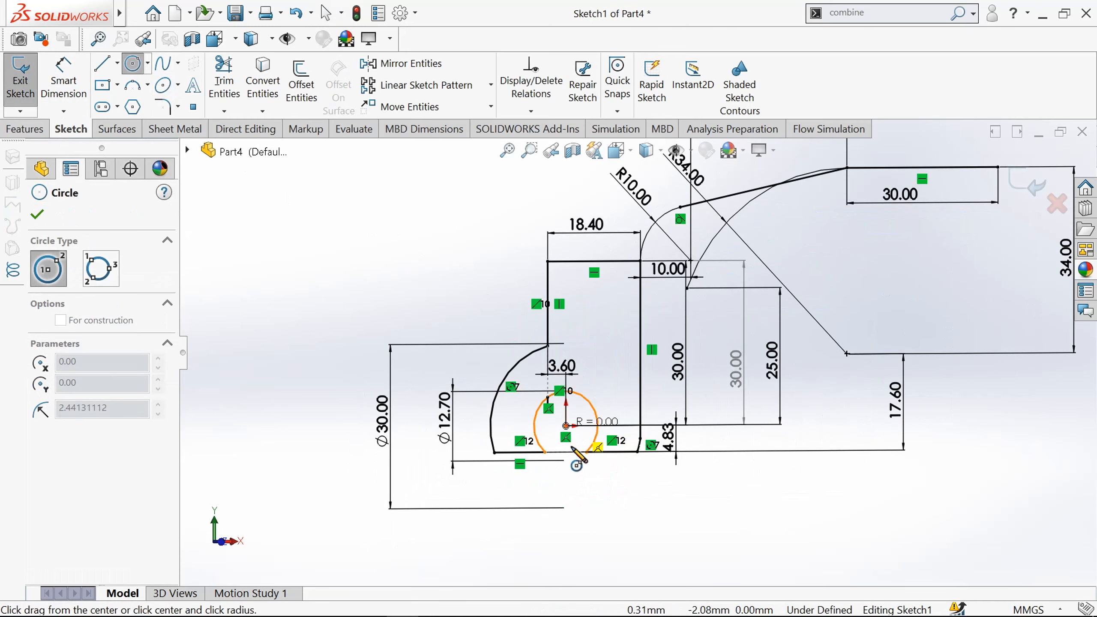
left_click(587, 491)
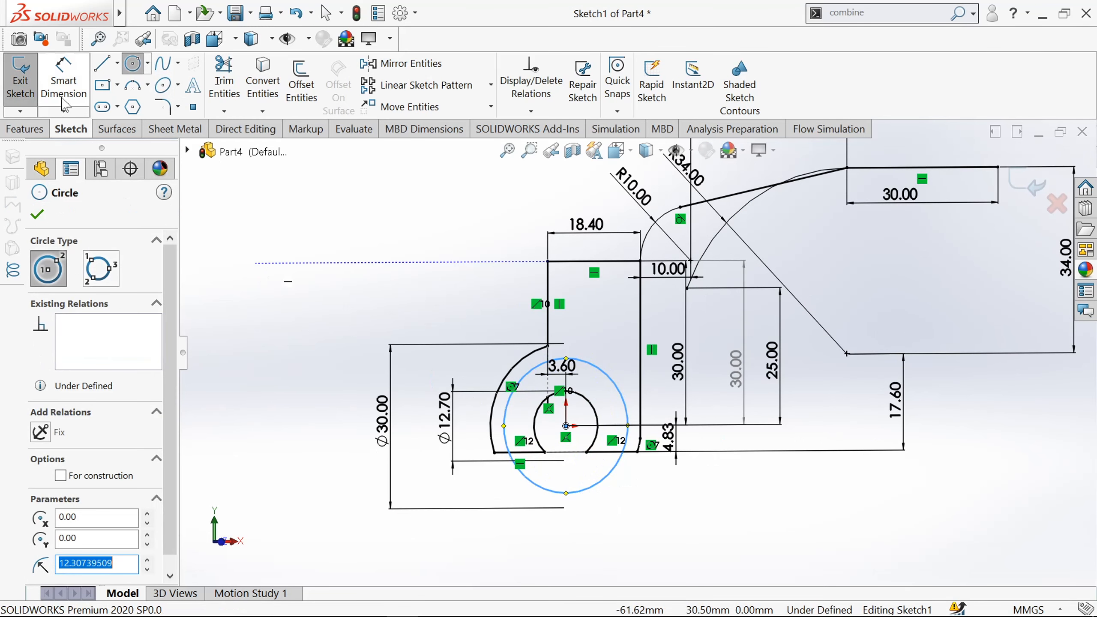
left_click(63, 80)
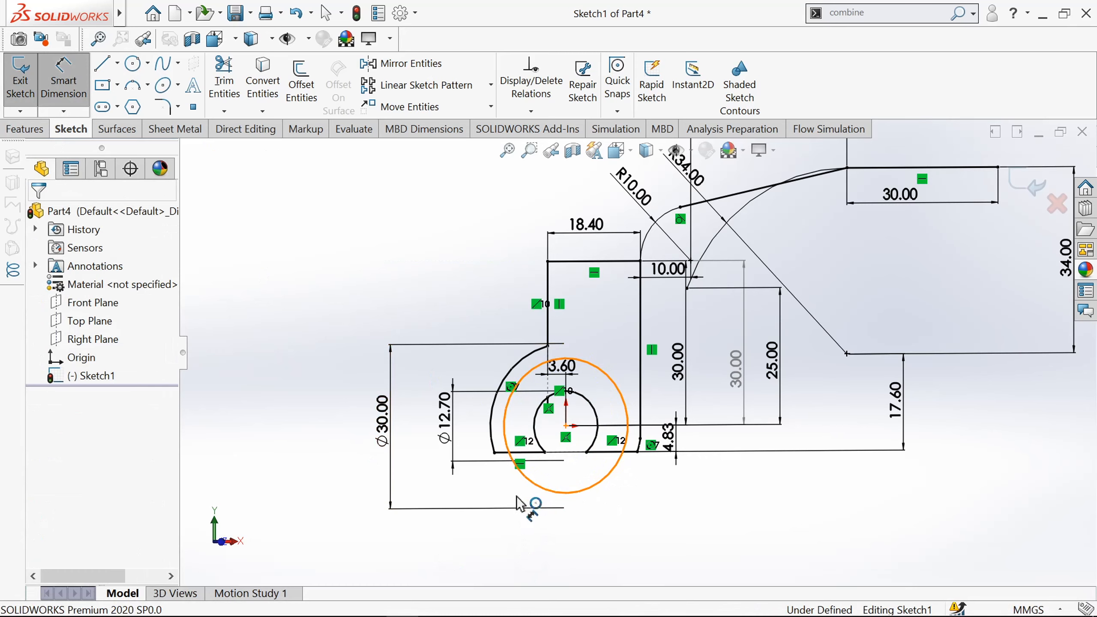
left_click(535, 480)
left_click(489, 522)
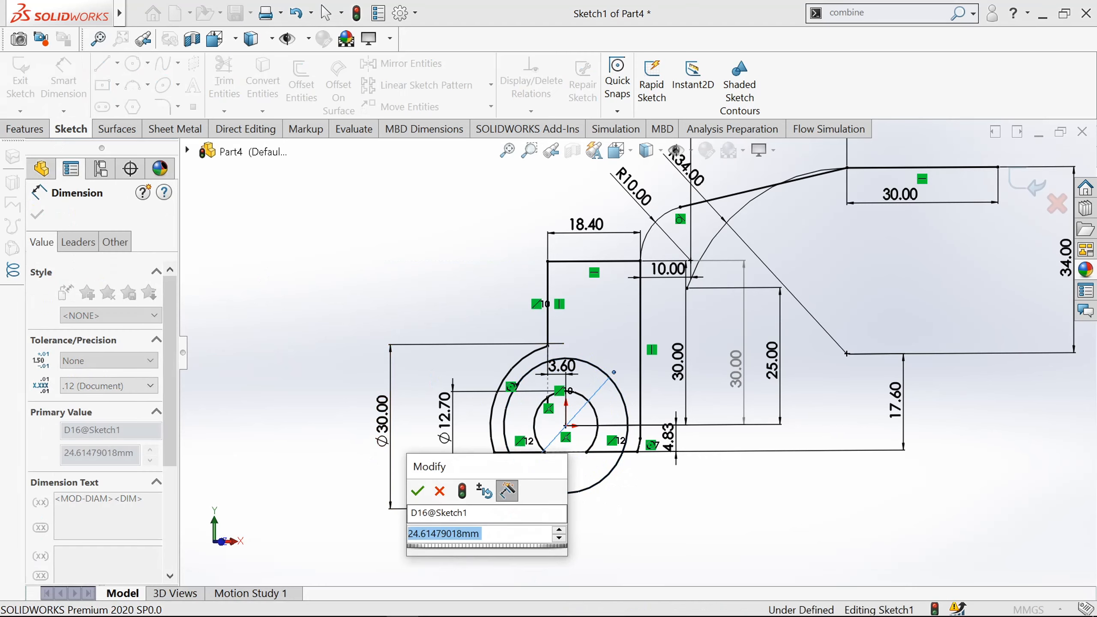
type("20")
key("Return")
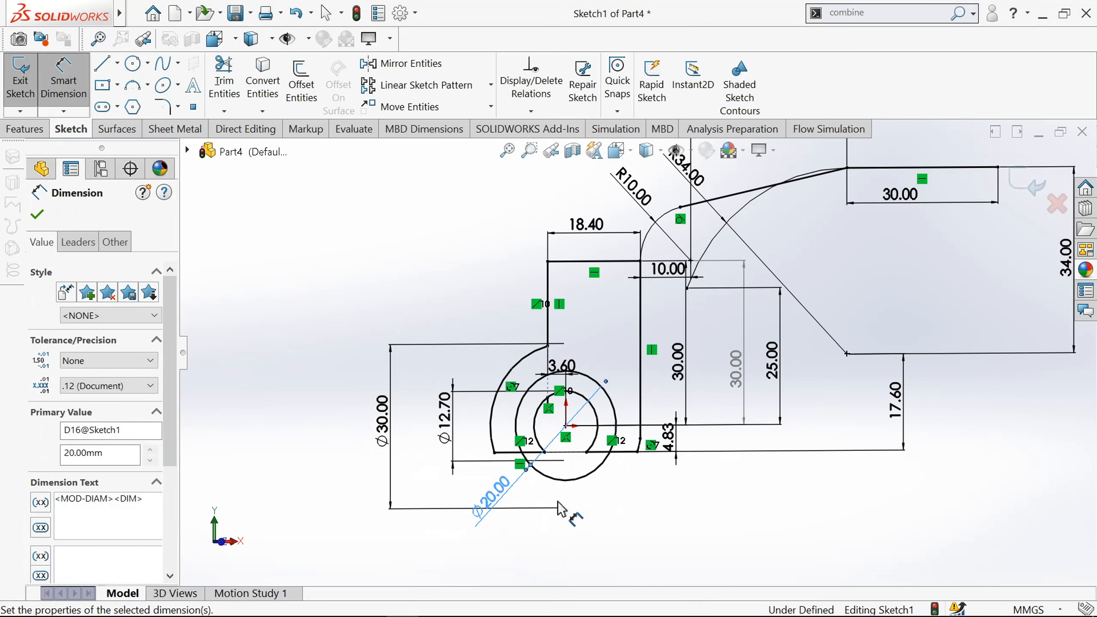
scroll(646, 469, "down", 2)
scroll(646, 469, "up", 2)
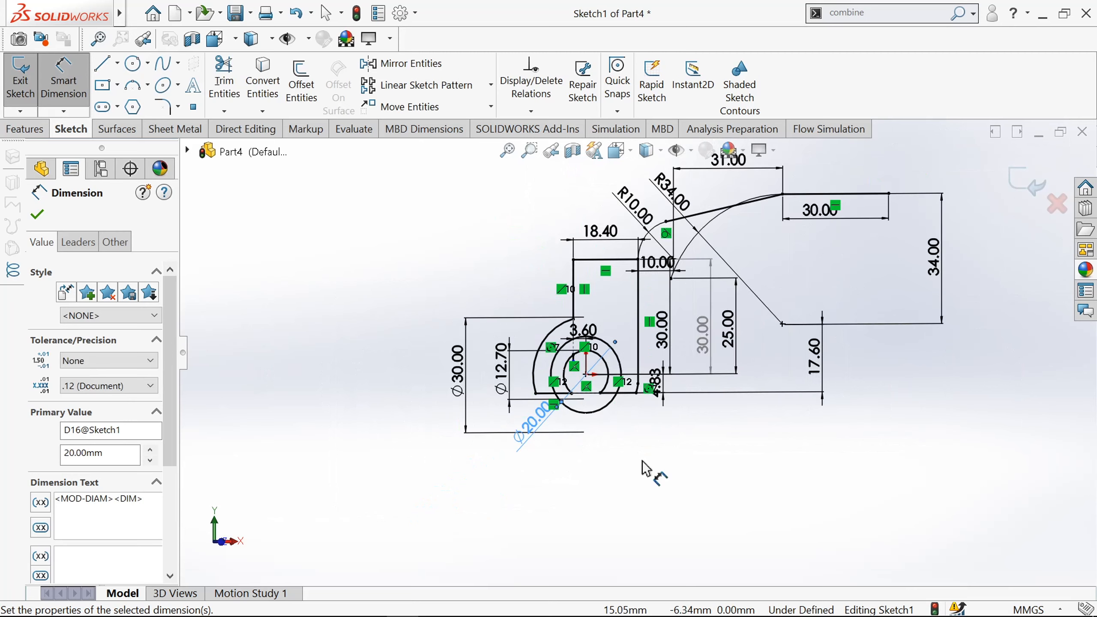
Step: Trim away the part of the 20 mm circle below the profile's bottom line, and exit the sketch
left_click(235, 81)
scroll(597, 397, "down", 2)
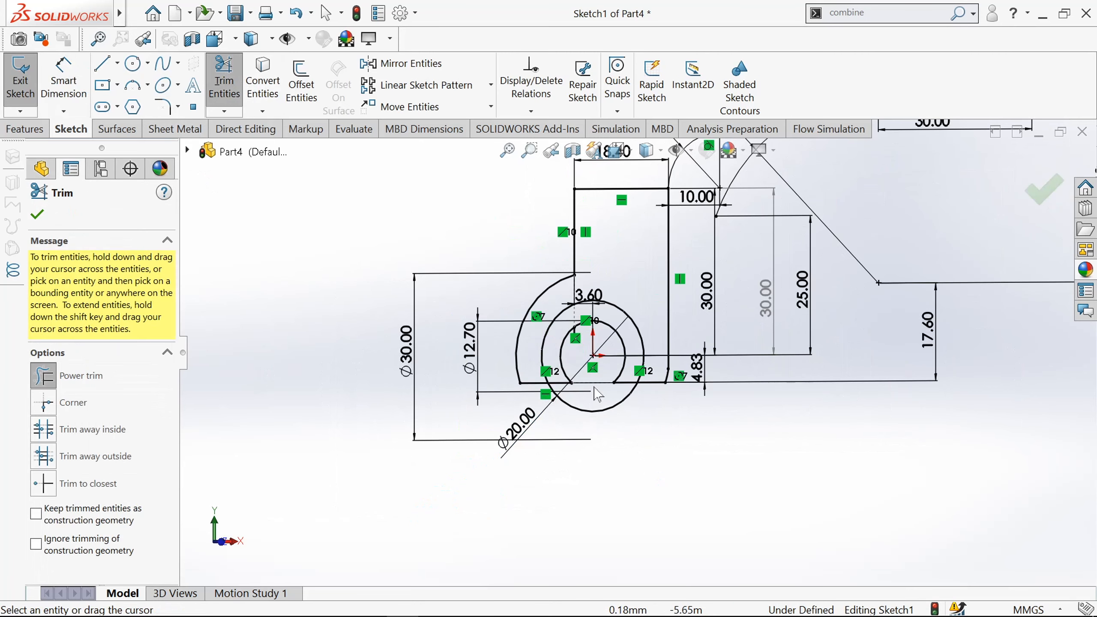
scroll(603, 415, "up", 3)
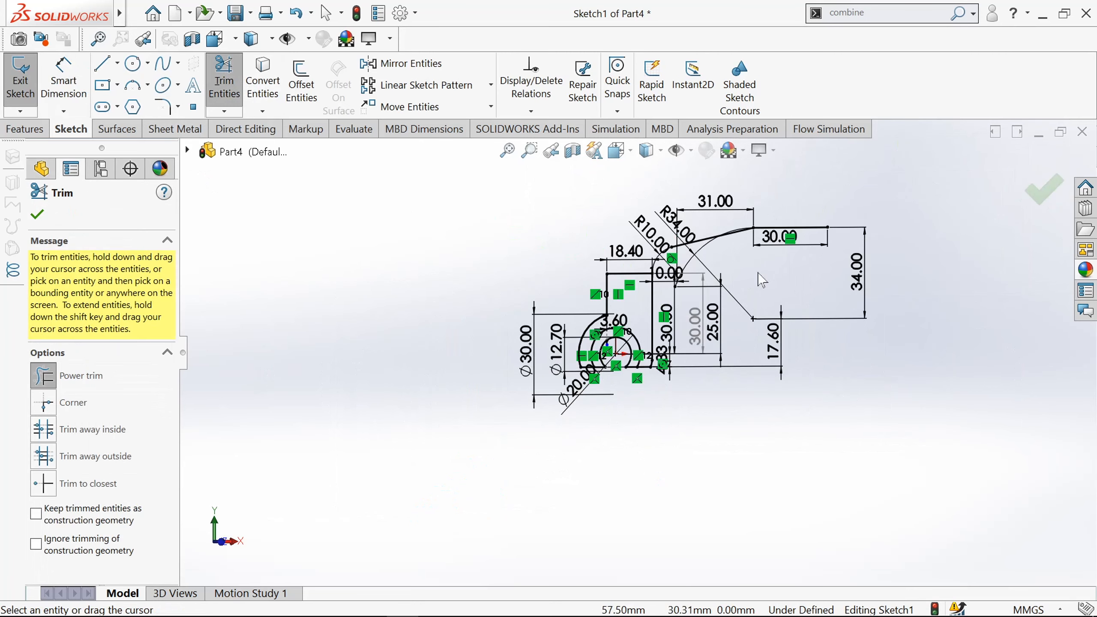
left_click(38, 214)
left_click(18, 89)
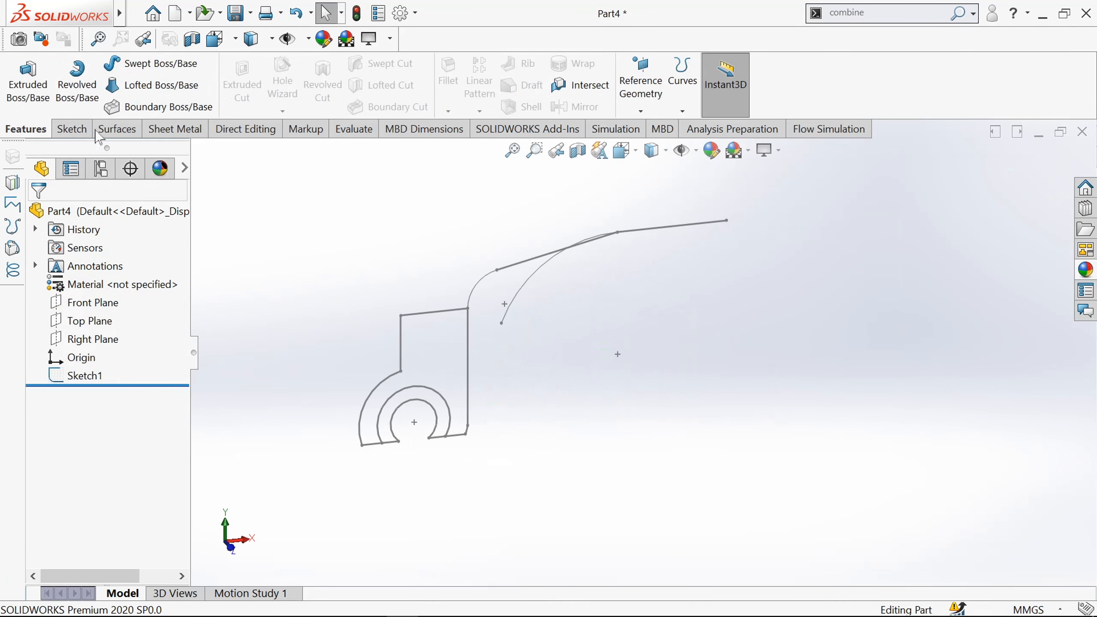
Step: Start a boss extrusion of Sketch1 using only the ring-shaped region between the two concentric circular arcs
left_click(24, 87)
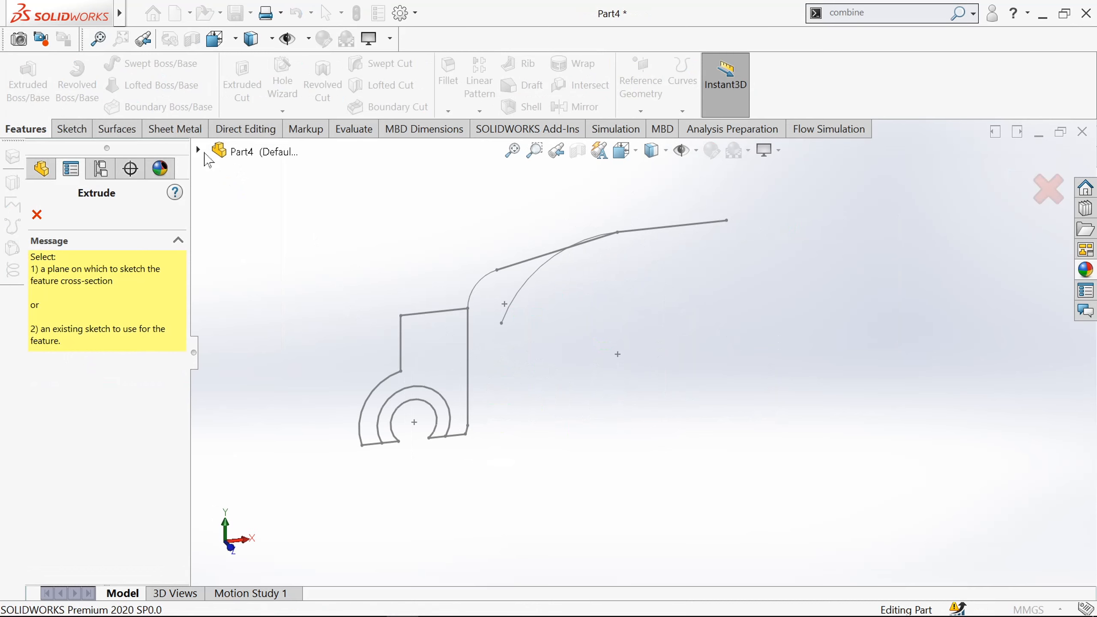
left_click(198, 150)
left_click(252, 317)
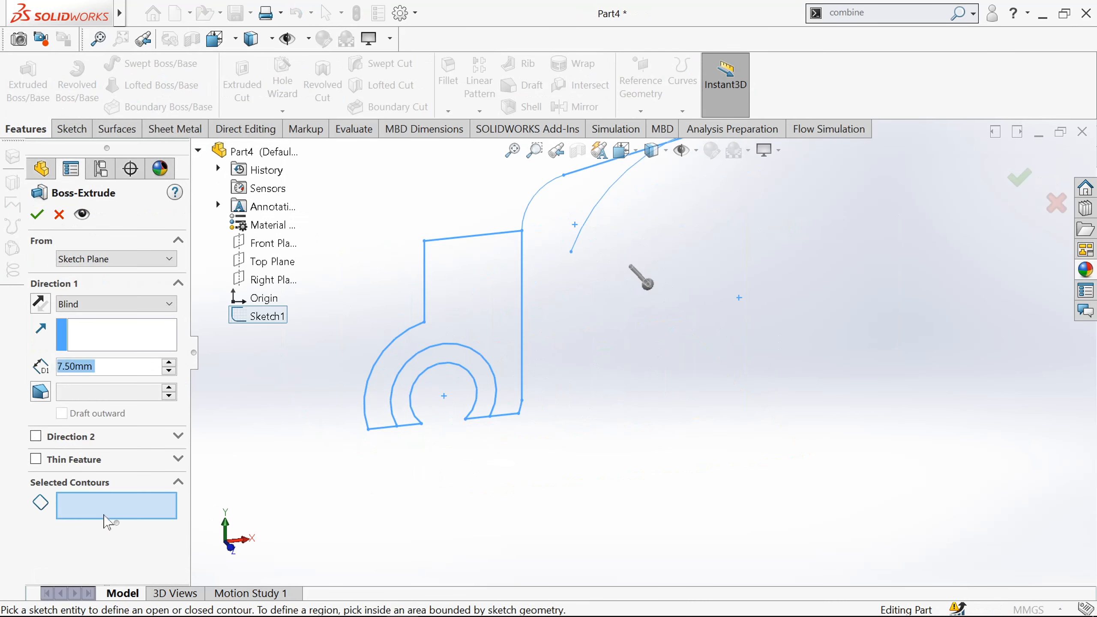
left_click(400, 388)
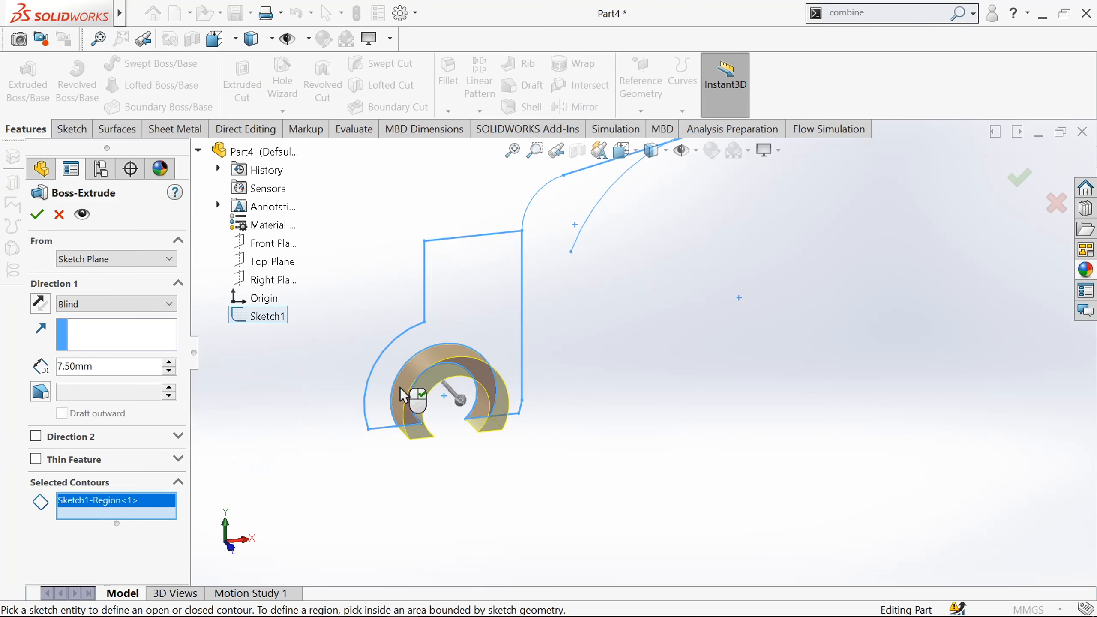
Step: Extrude the ring region 7.5 mm deep, starting at an offset of 12.5 mm from the sketch plane
left_click(113, 260)
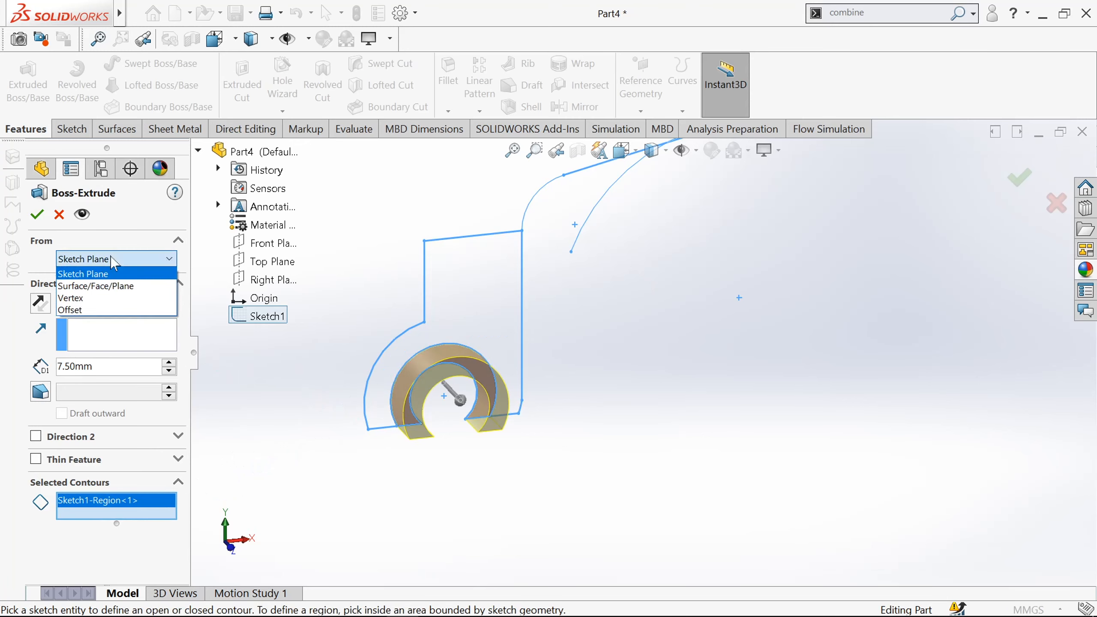
left_click(90, 312)
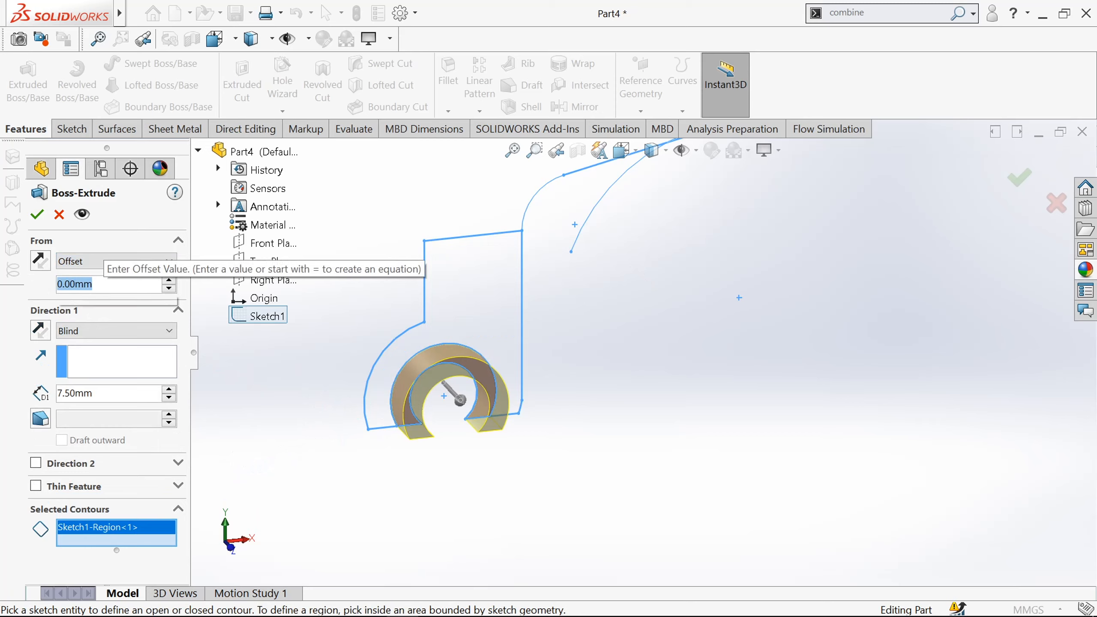
type("12.5")
key("Return")
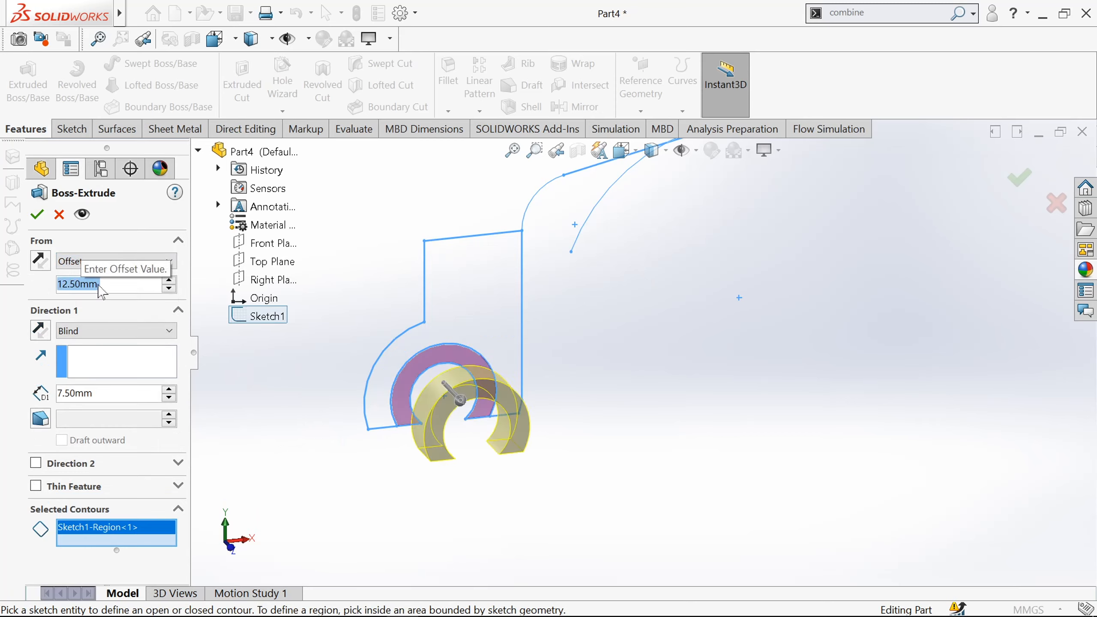
double_click(93, 394)
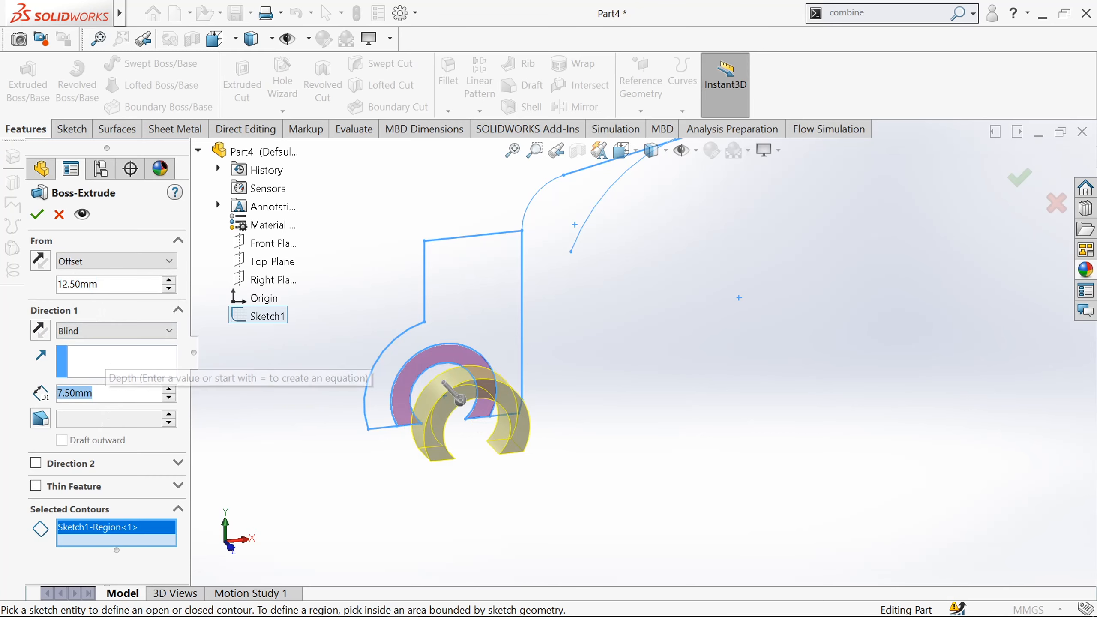
type("7.5")
key("Return")
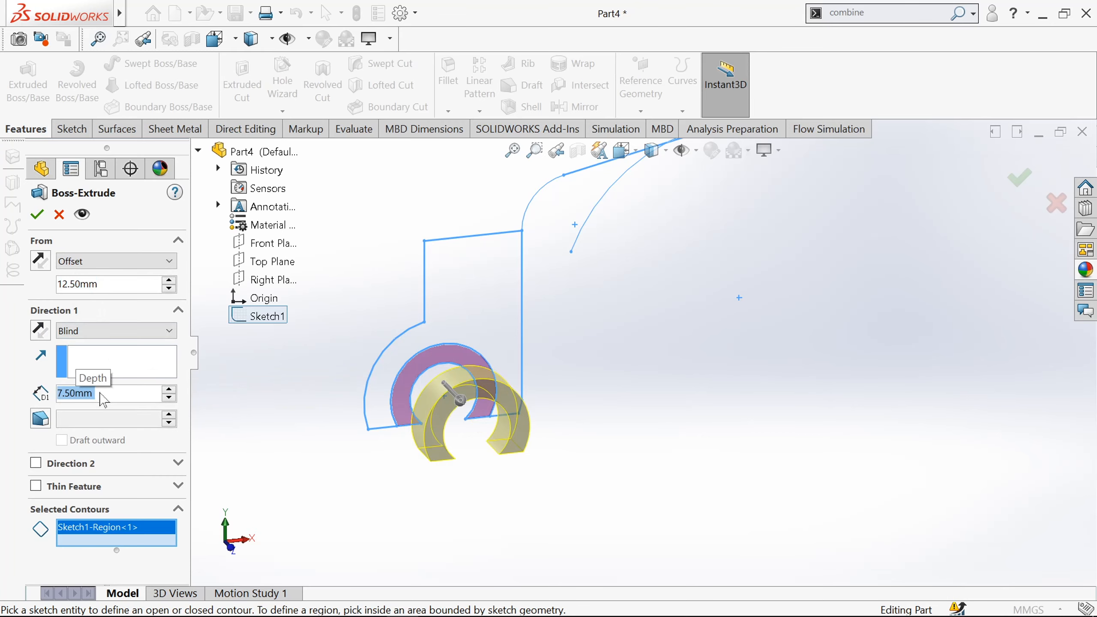
left_click(36, 215)
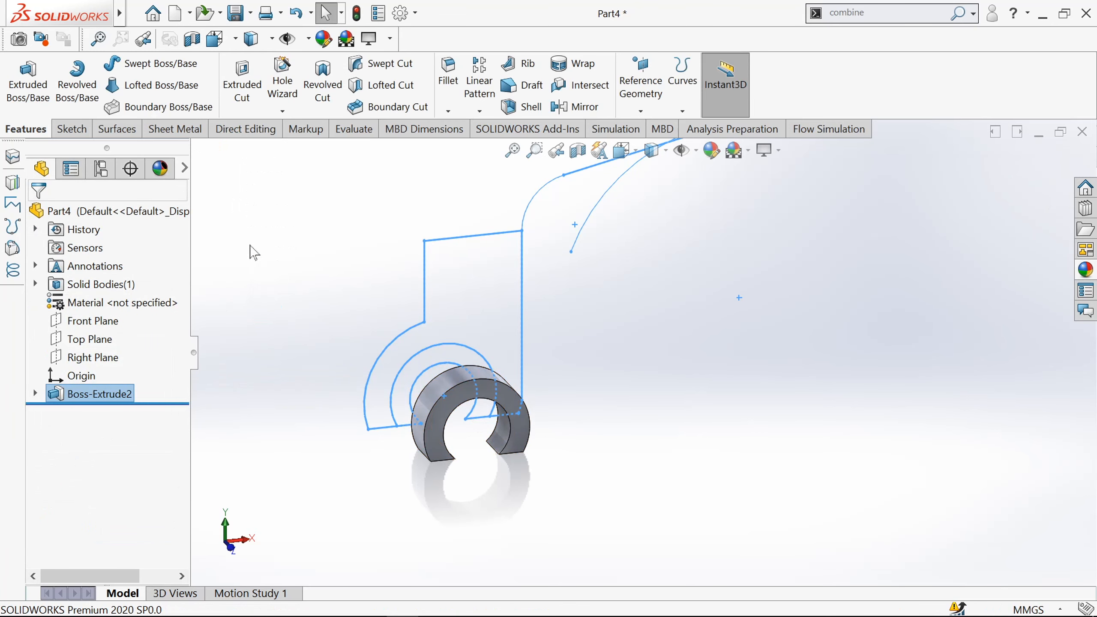
Step: Start another boss extrusion of Sketch1 with the outer body profile and the ring region as contours
left_click(27, 93)
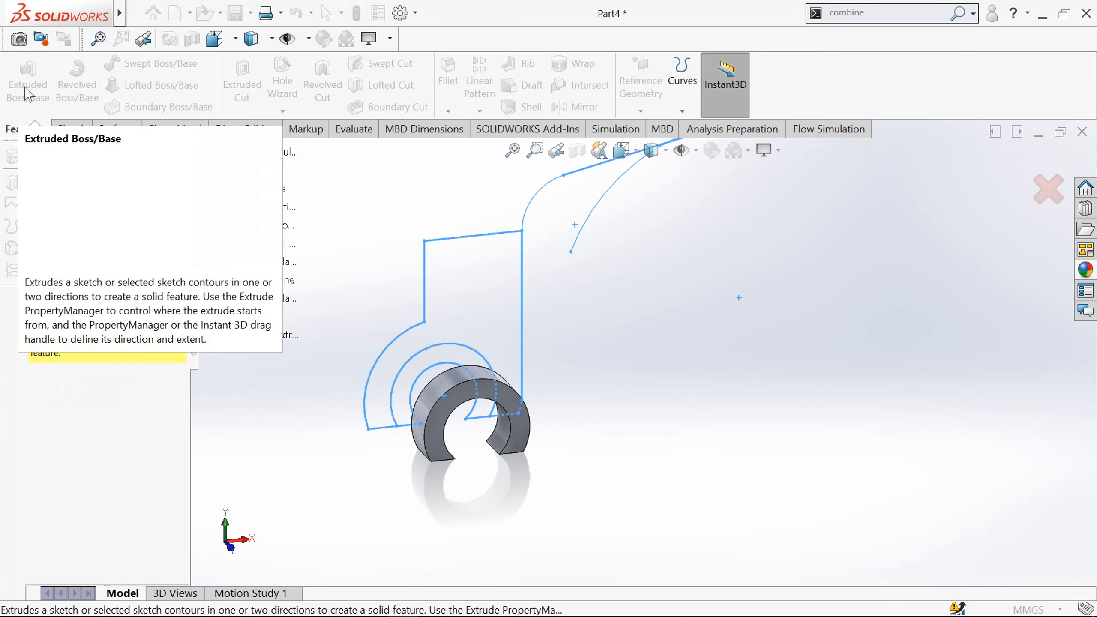
left_click(218, 334)
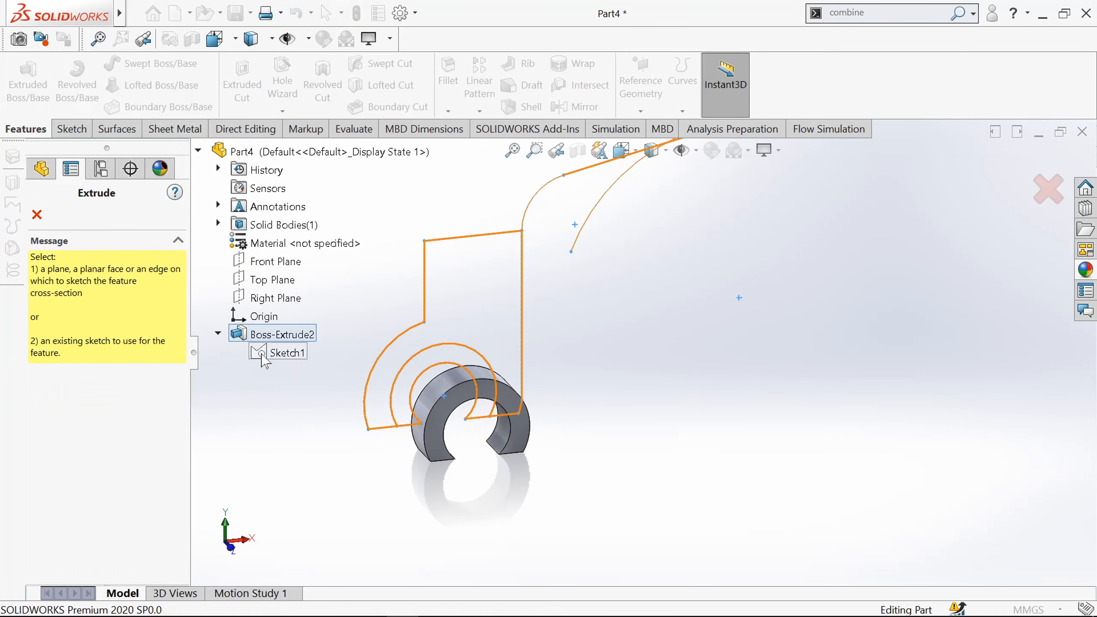
left_click(270, 355)
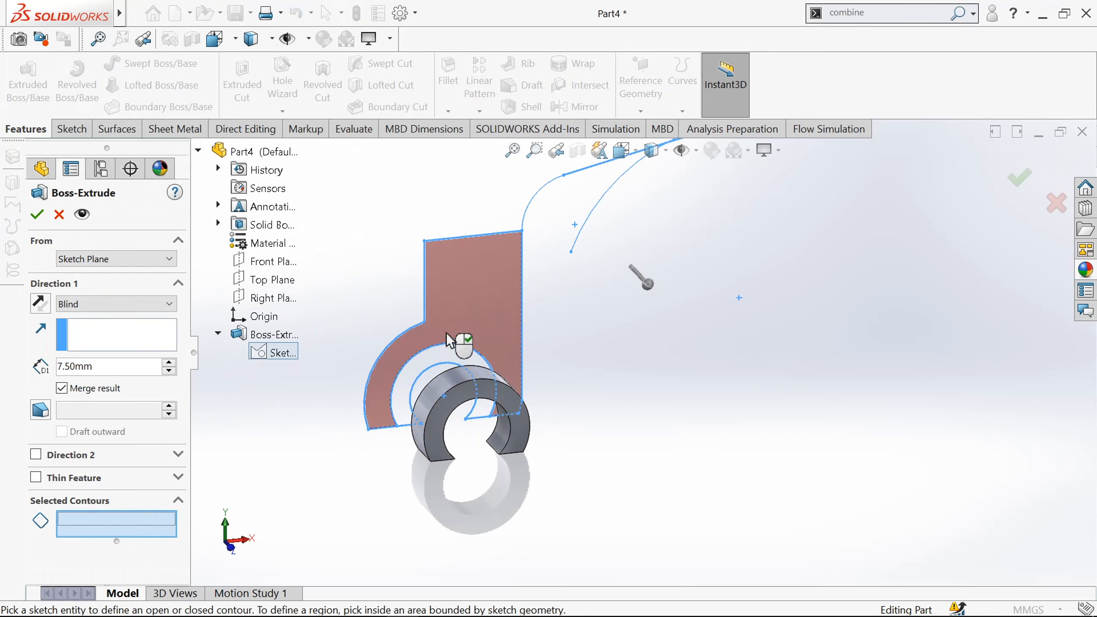
left_click(444, 354)
left_click(414, 386)
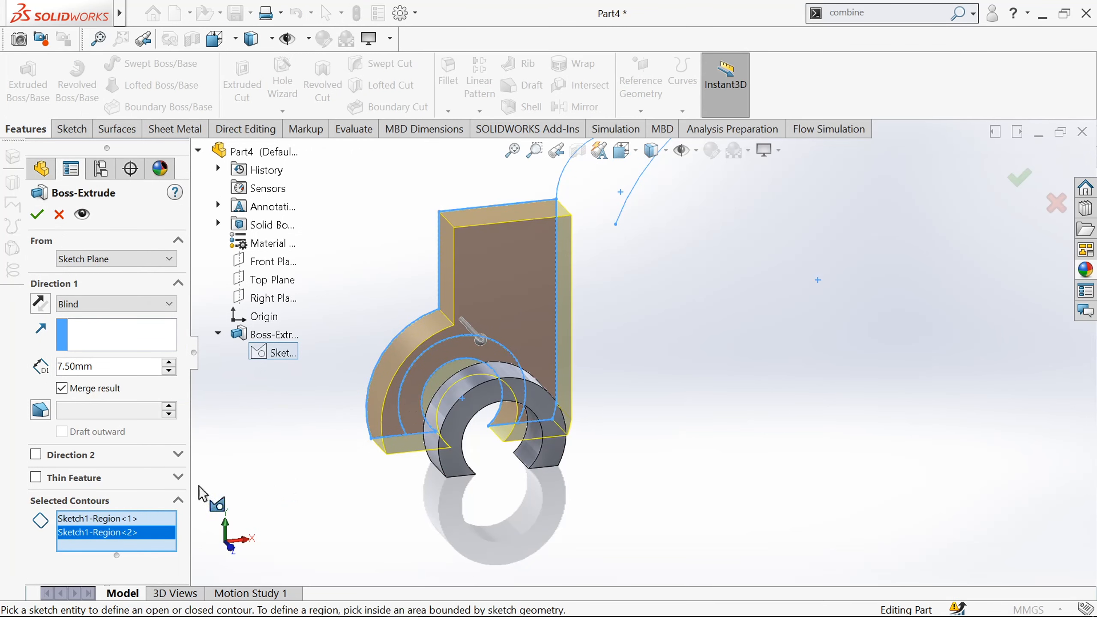
Step: Extrude the body and ring regions 12.5 mm deep, starting at an offset of 20 mm from the sketch plane
left_click(113, 259)
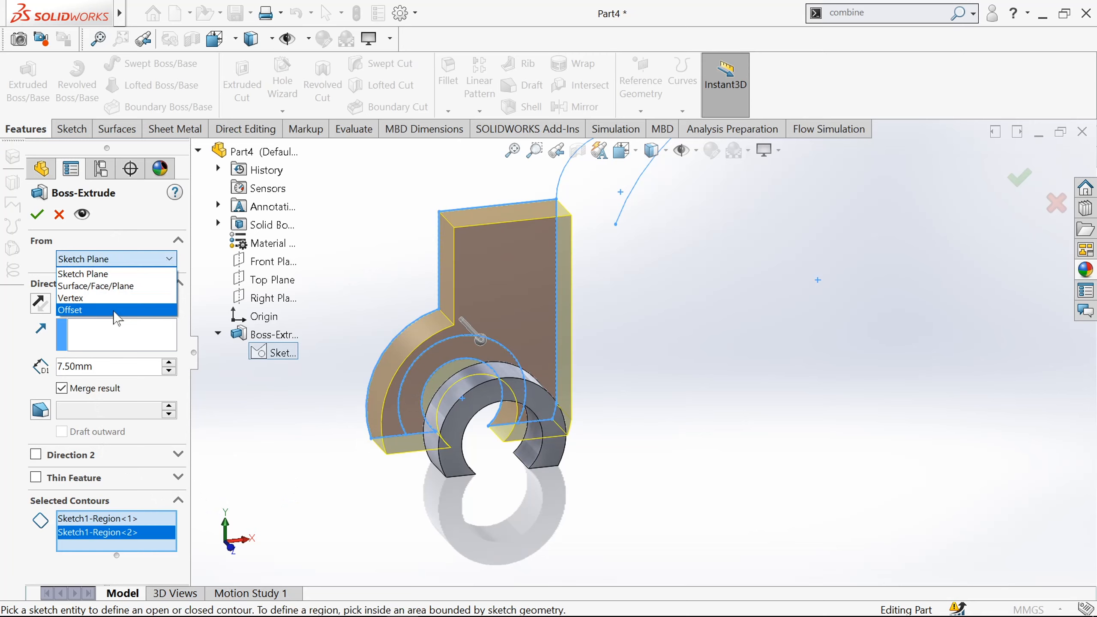
left_click(117, 317)
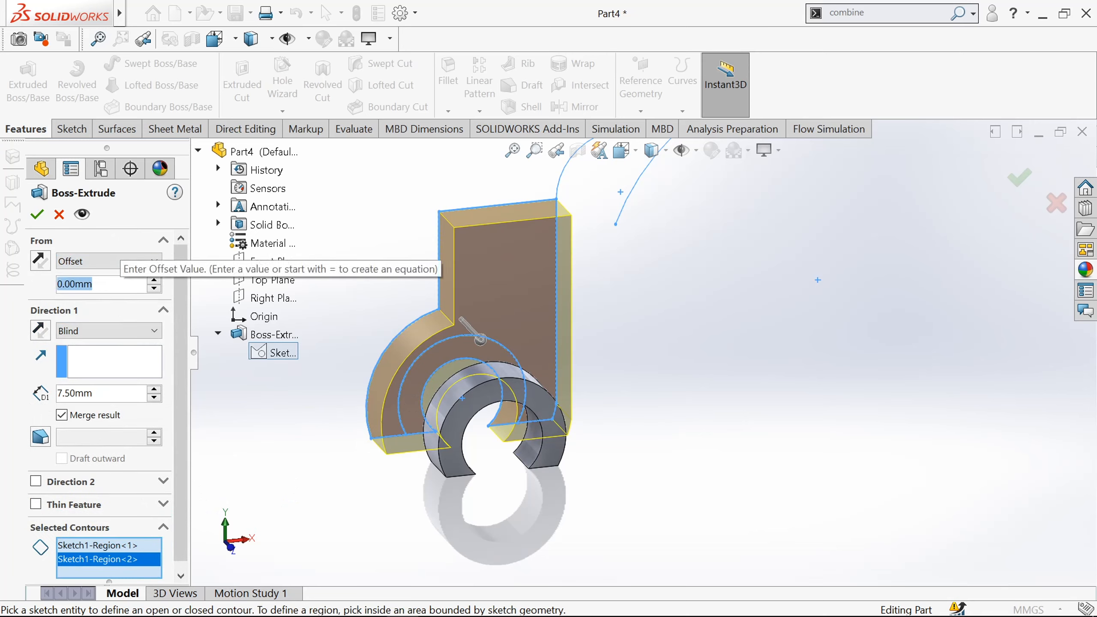
type("20")
key("Return")
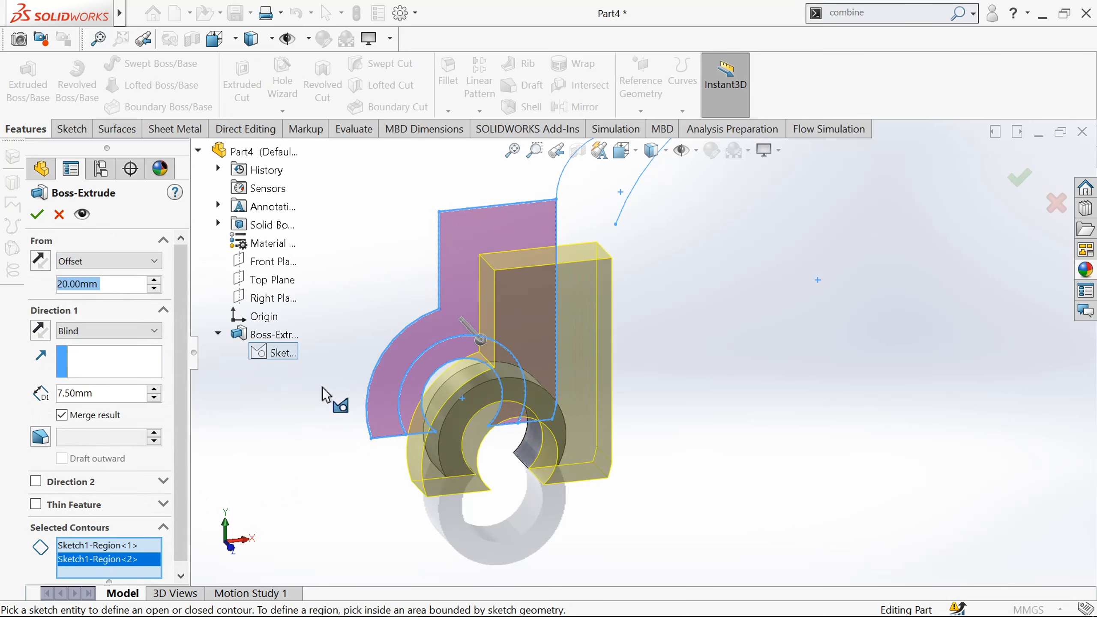
middle_click_drag(385, 382, 505, 391)
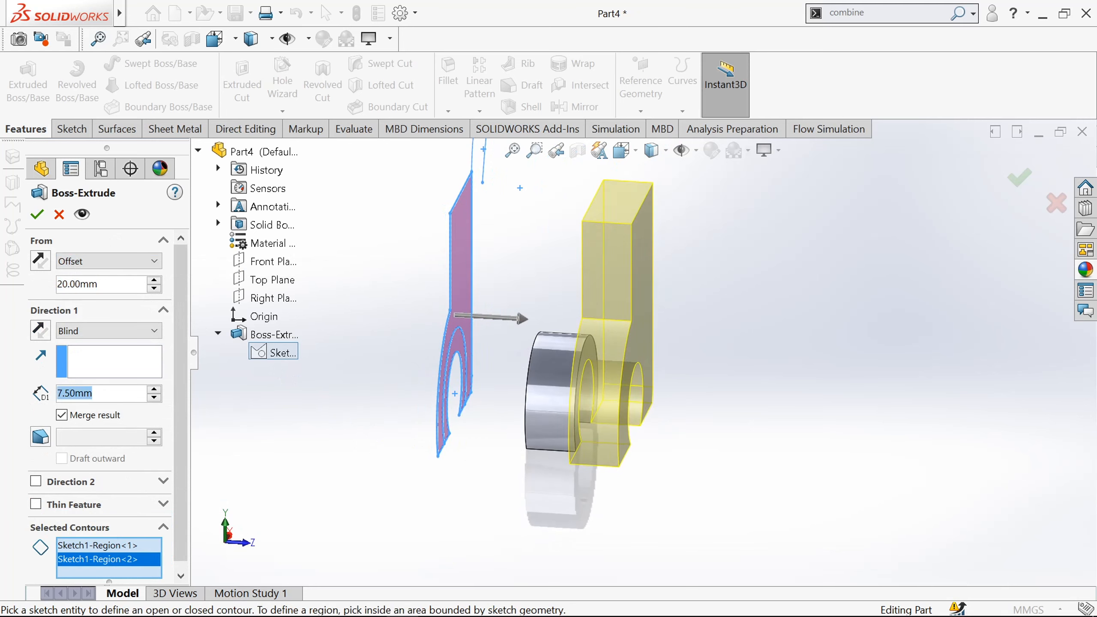
type("12.5")
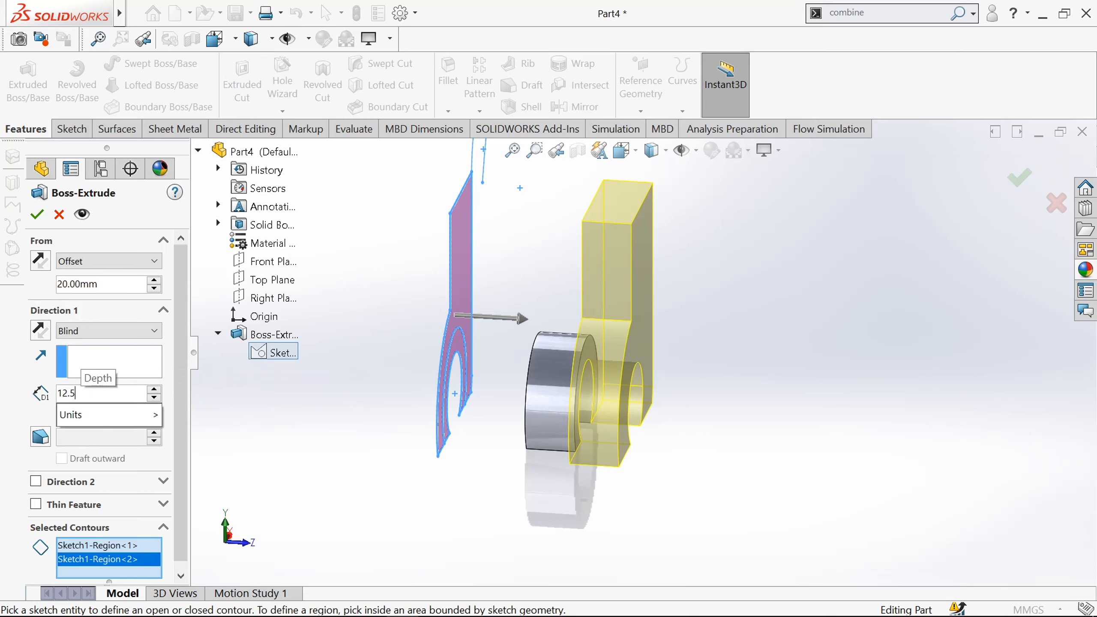
key("Return")
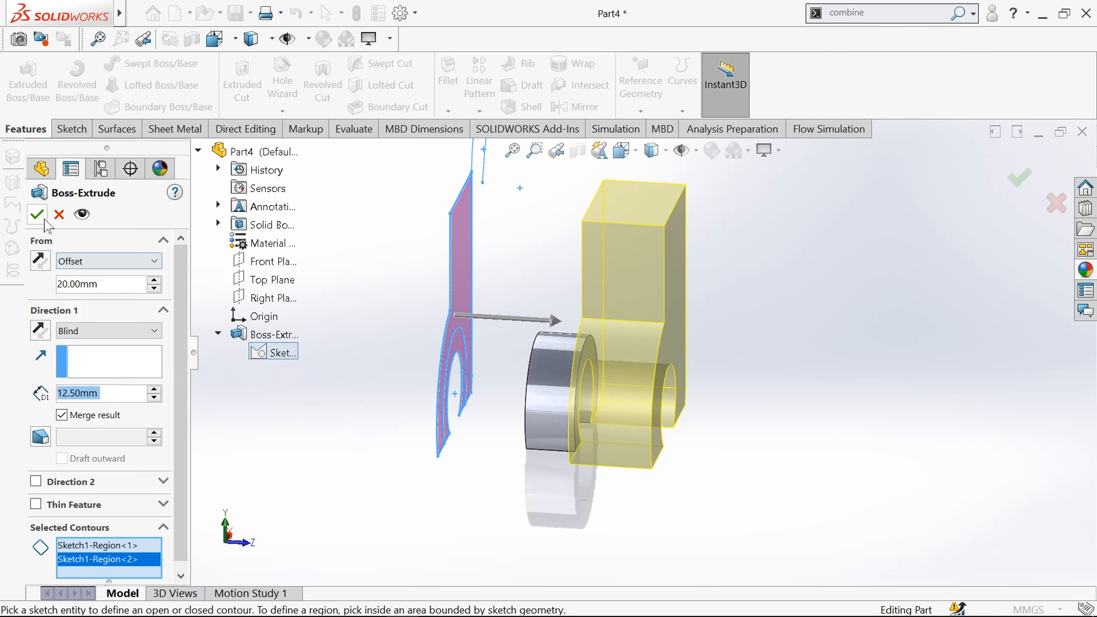
left_click(37, 214)
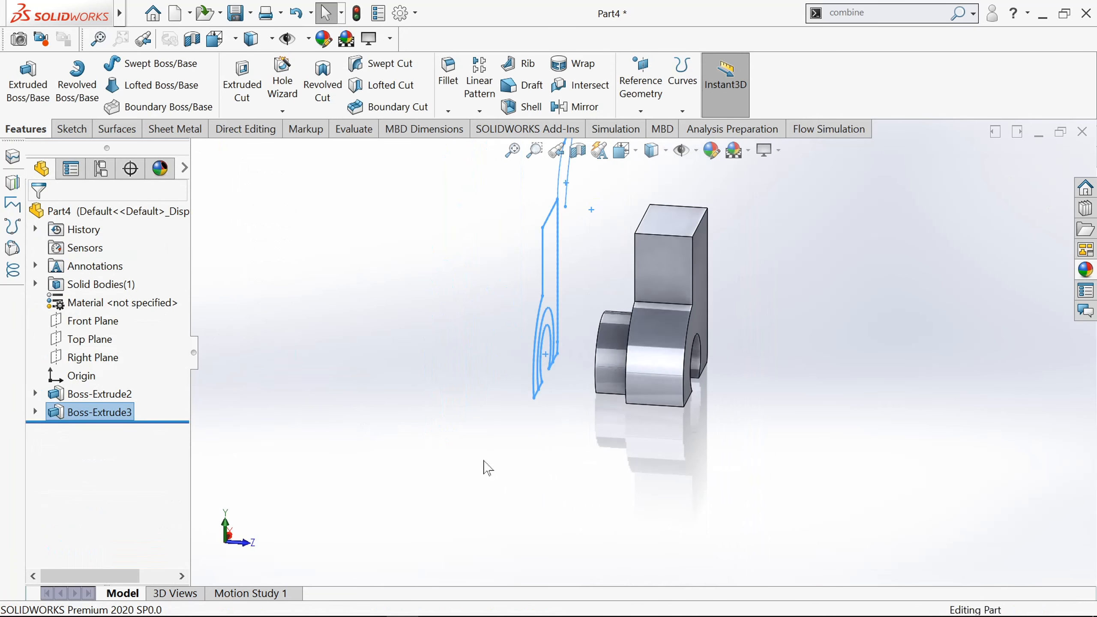
Step: Fillet the block's upper edge on the side above the rounded lobe with a 4 mm radius
middle_click_drag(488, 468, 659, 371)
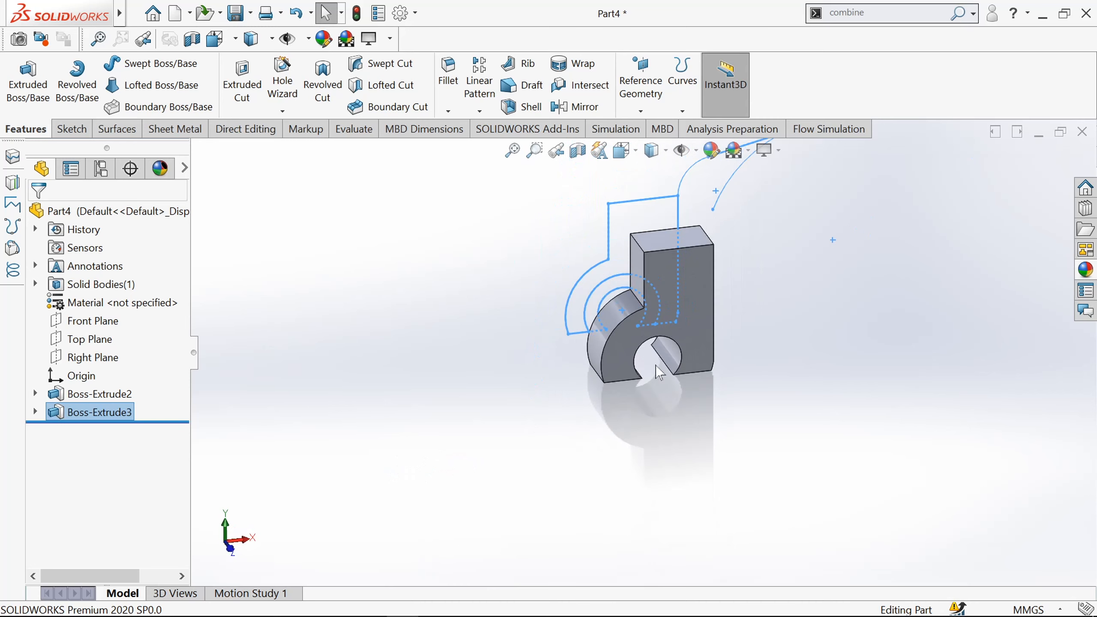
scroll(707, 228, "down", 2)
scroll(707, 228, "up", 2)
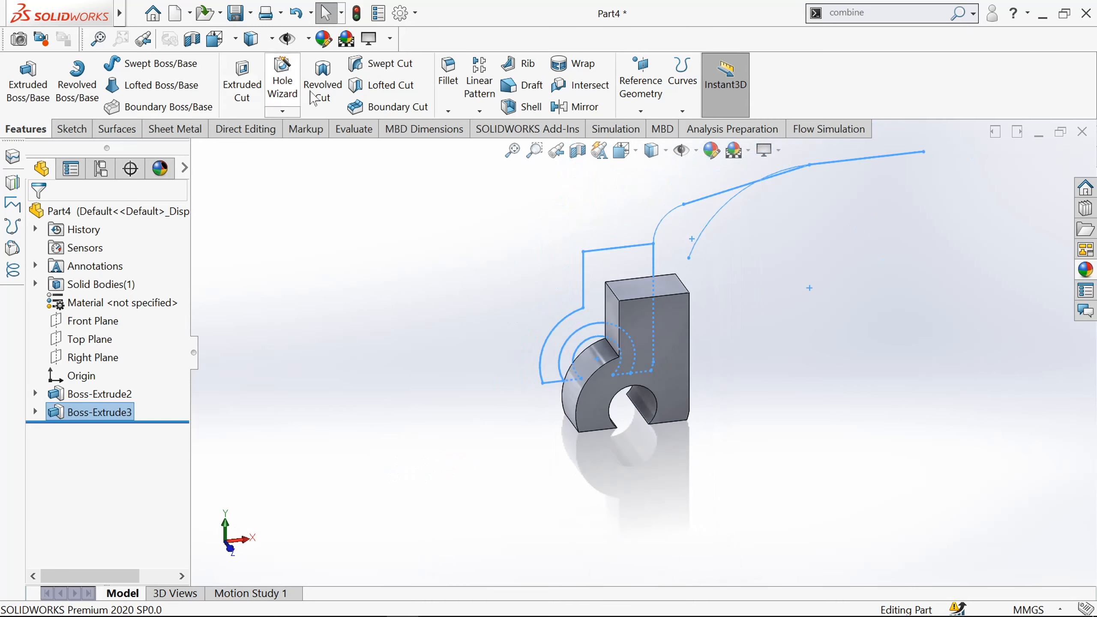
left_click(455, 93)
scroll(630, 346, "down", 2)
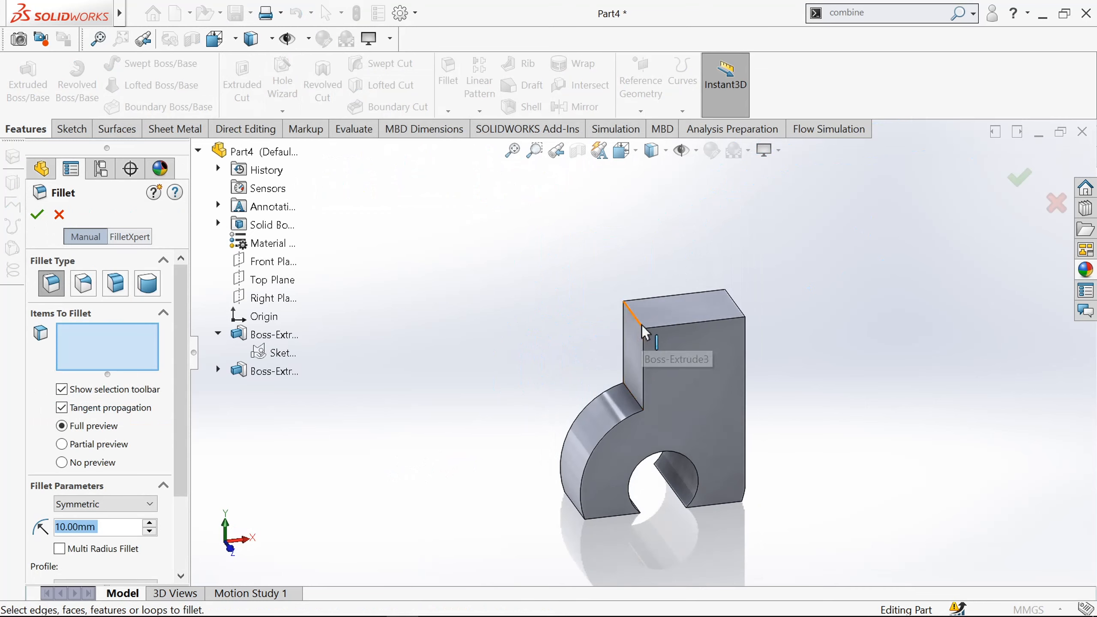
left_click(644, 331)
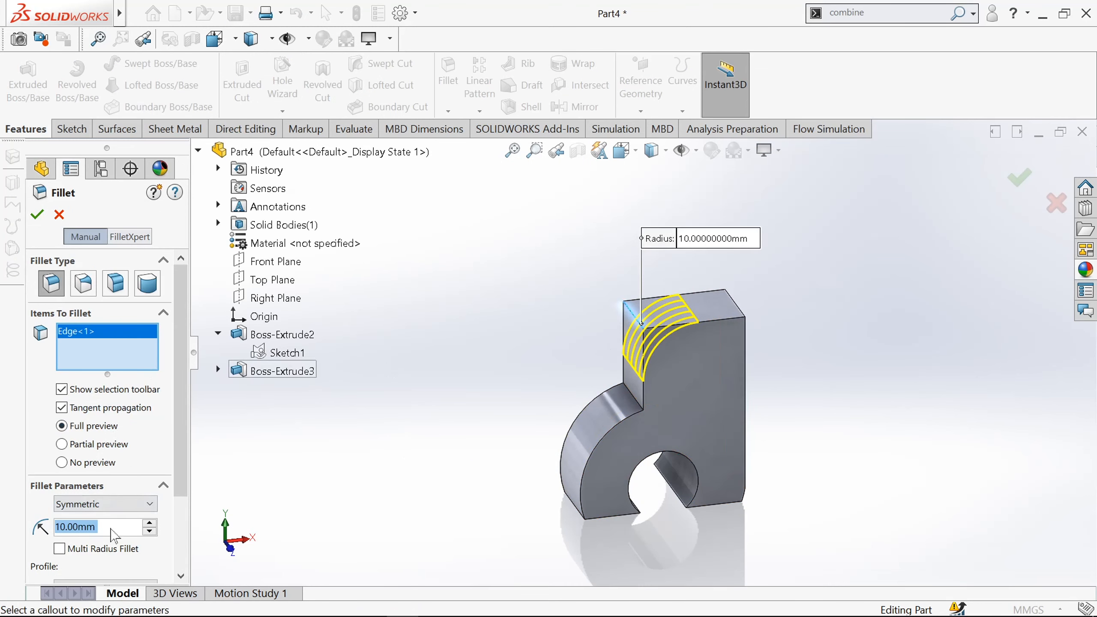
type("4")
key("Return")
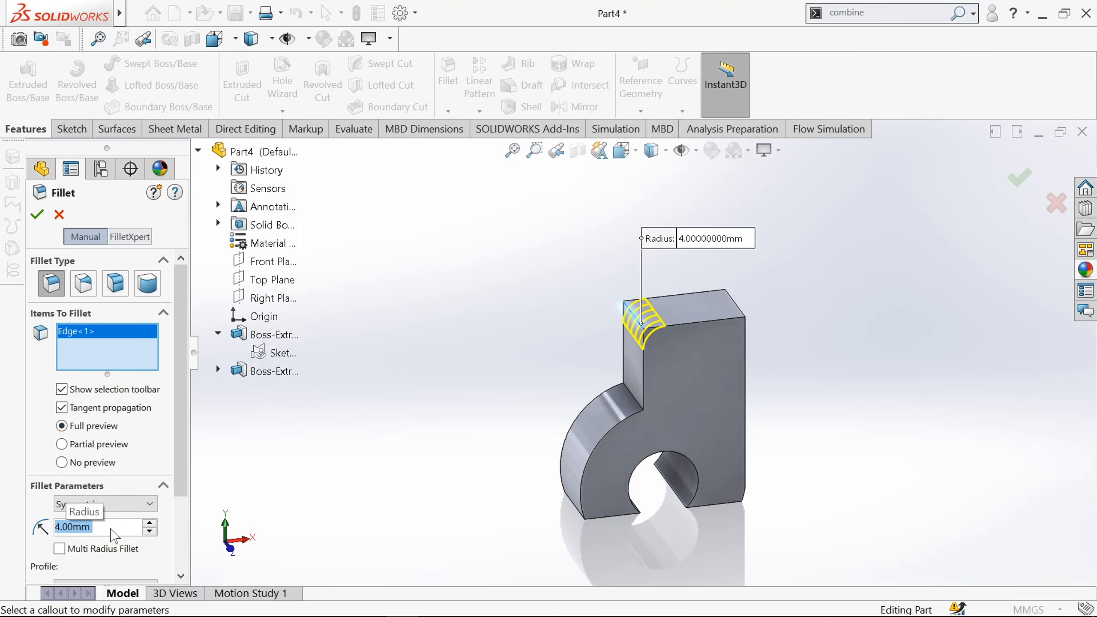
left_click(39, 216)
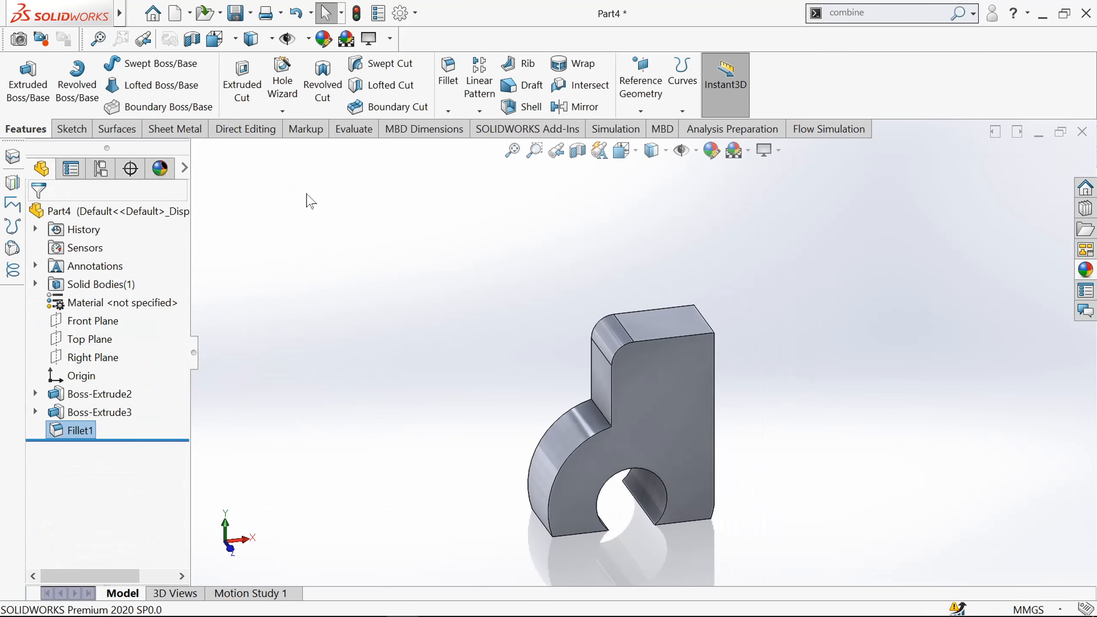
Step: Start a surface extrusion of Sketch1 with the outermost line and the connected sloped line and R10 arc as open contours
left_click(116, 129)
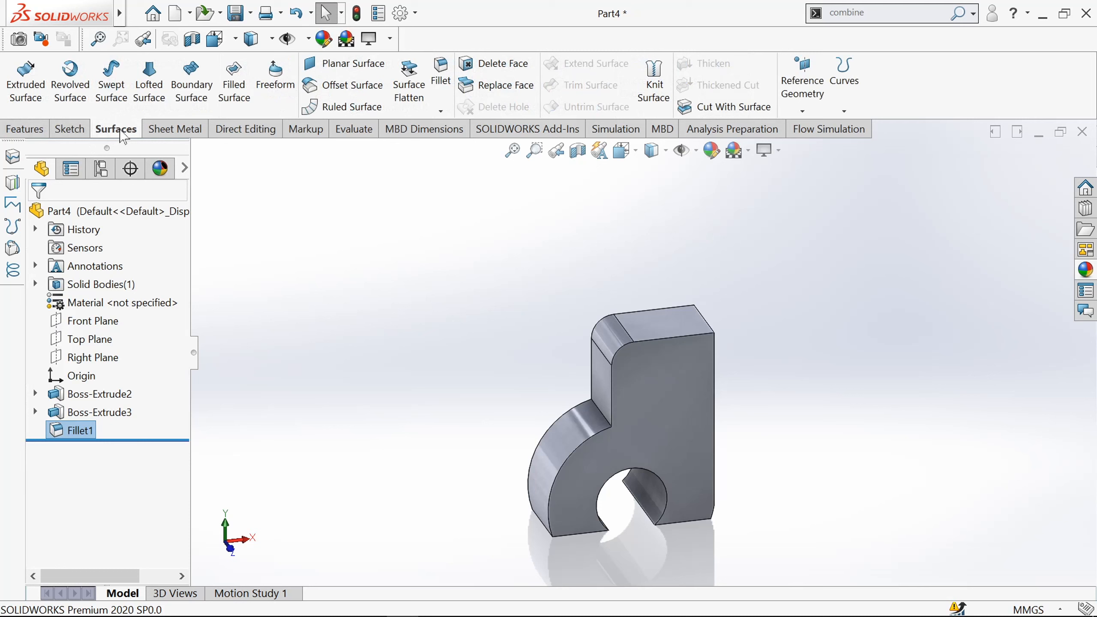
left_click(26, 78)
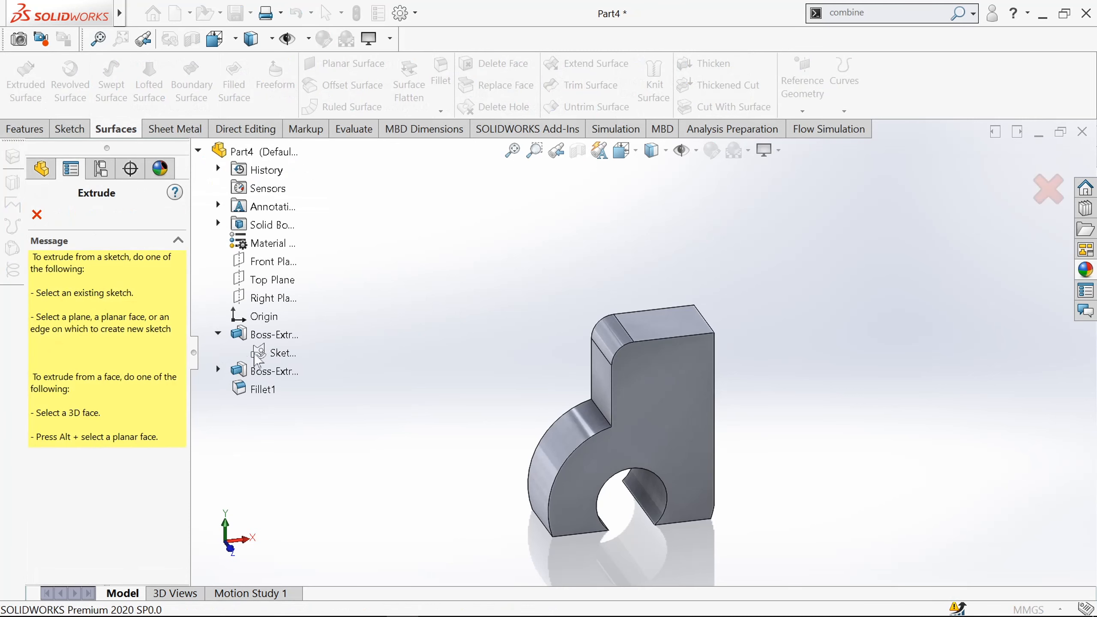
left_click(259, 353)
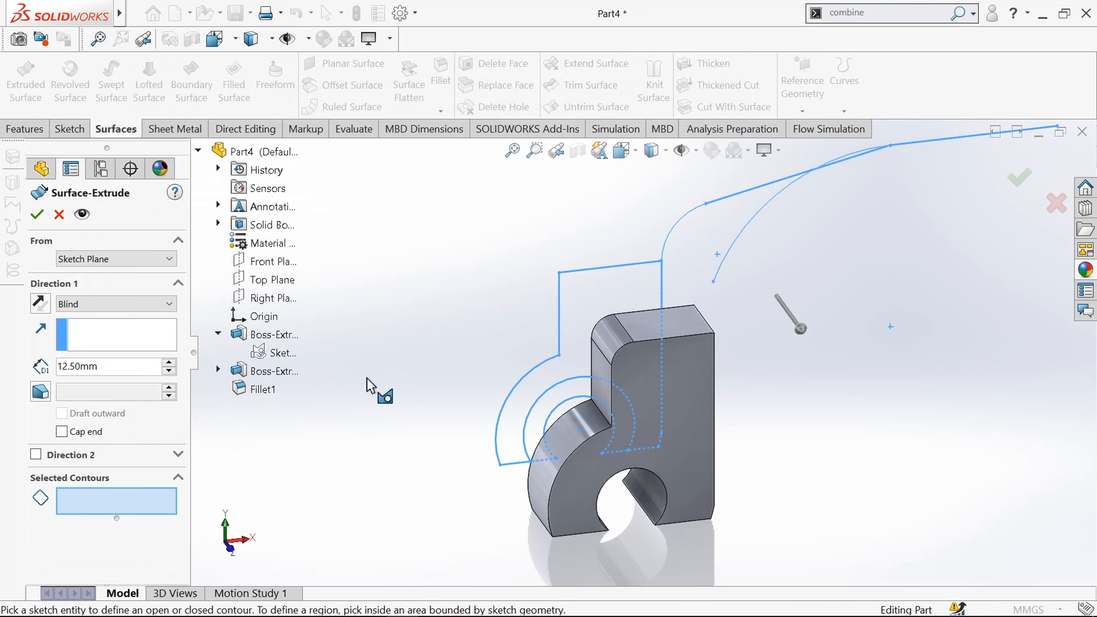
scroll(367, 378, "up", 3)
scroll(841, 301, "down", 2)
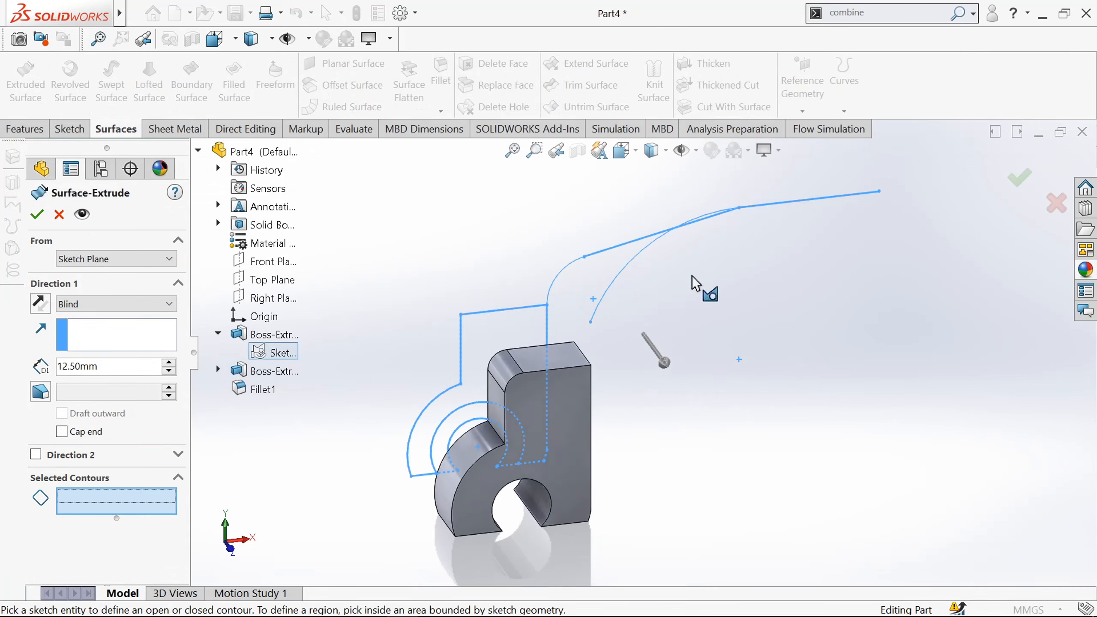
left_click(780, 215)
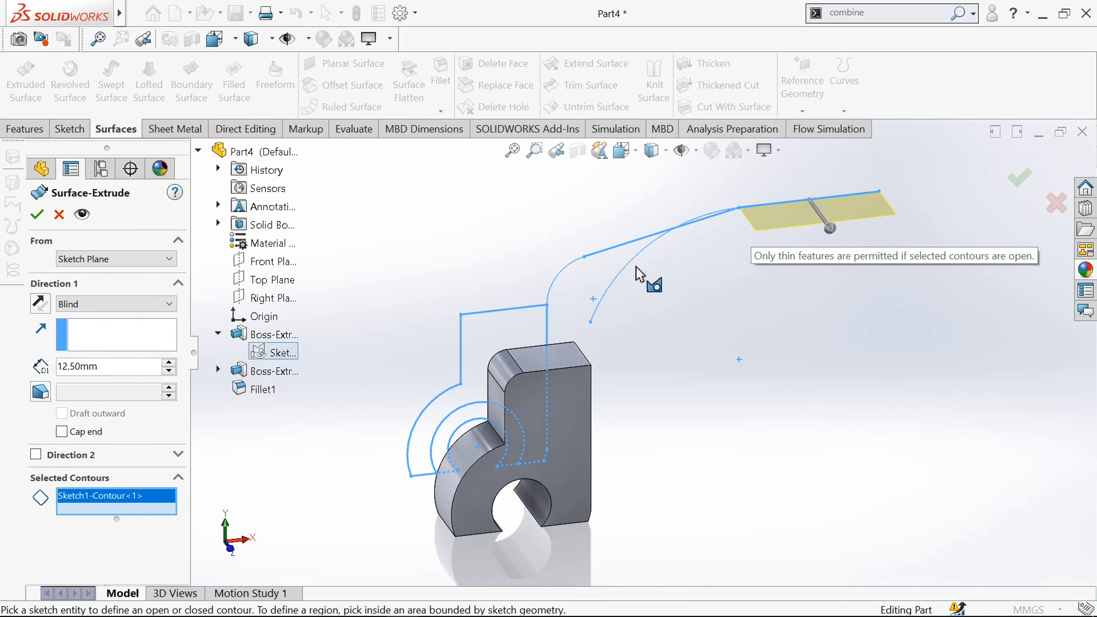
left_click(615, 255)
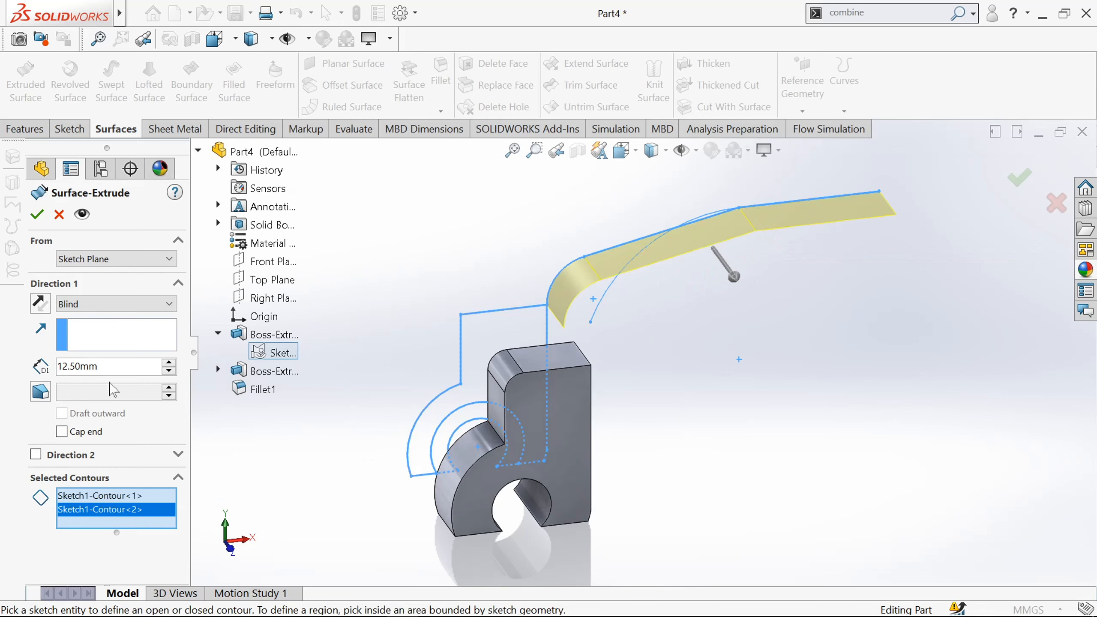
Step: Extrude the selected line, sloped line and arc contours as a 12.5 mm deep surface, starting at a 20 mm offset from the sketch plane
left_click(116, 260)
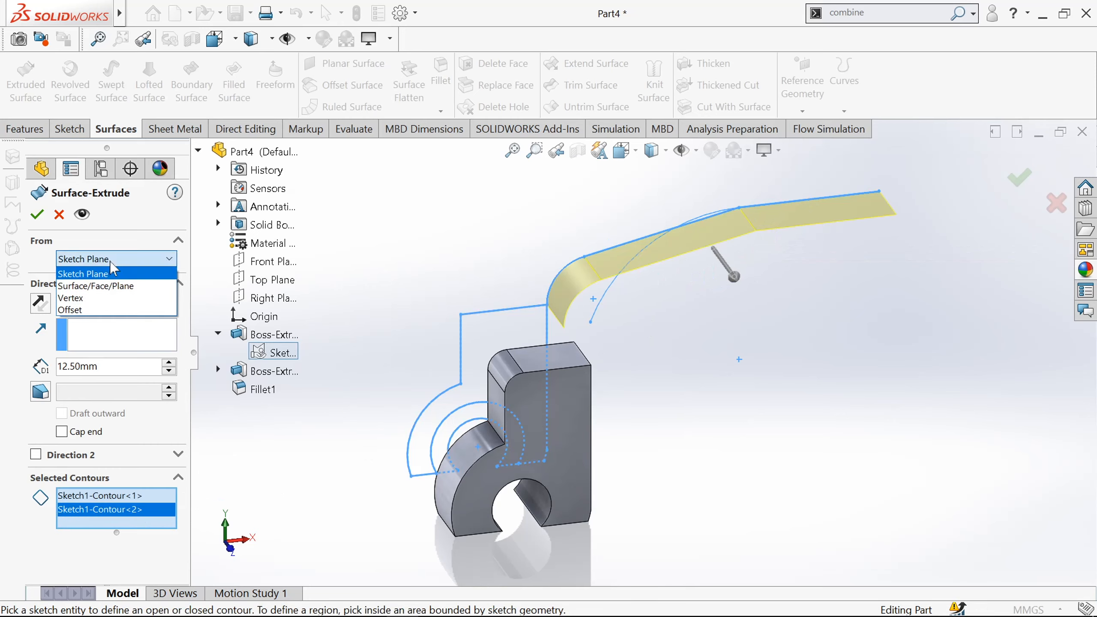
left_click(85, 311)
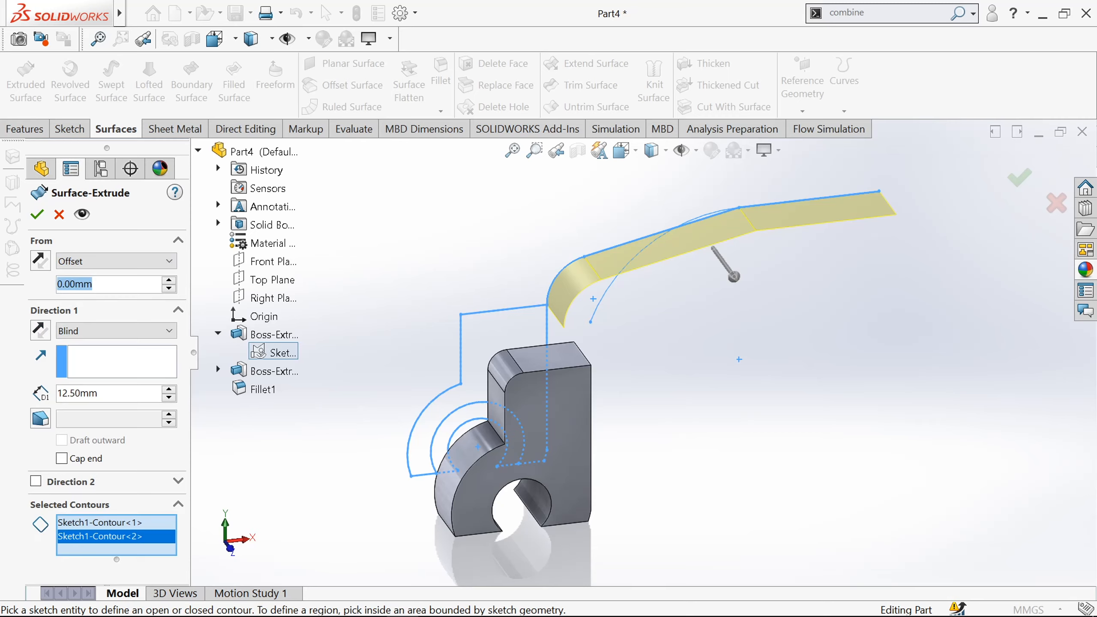
type("0")
key("Return")
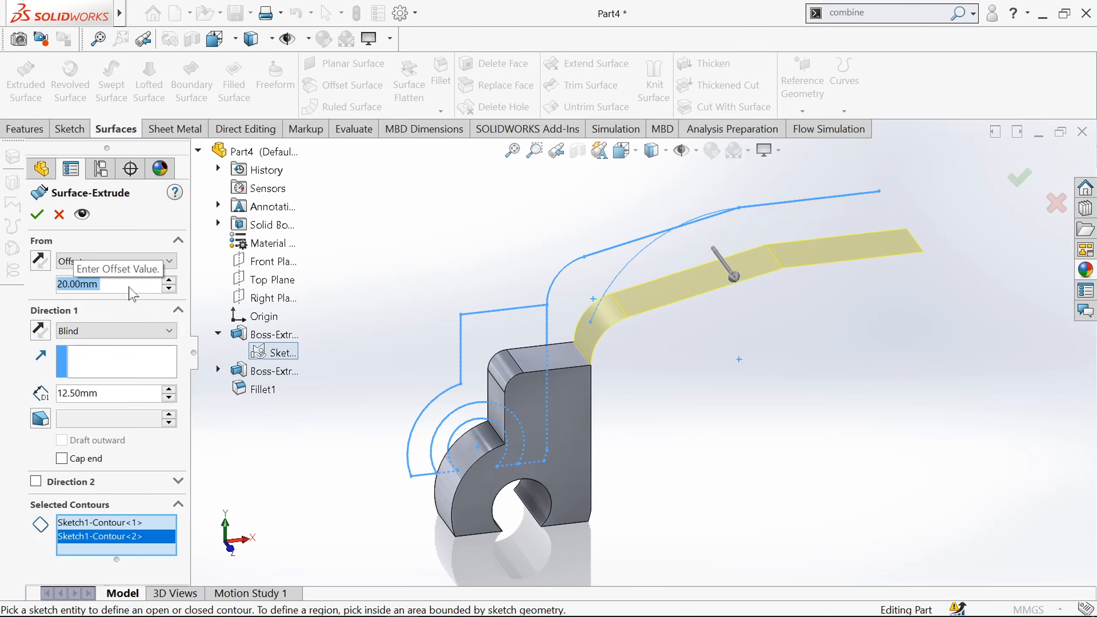
left_click(111, 392)
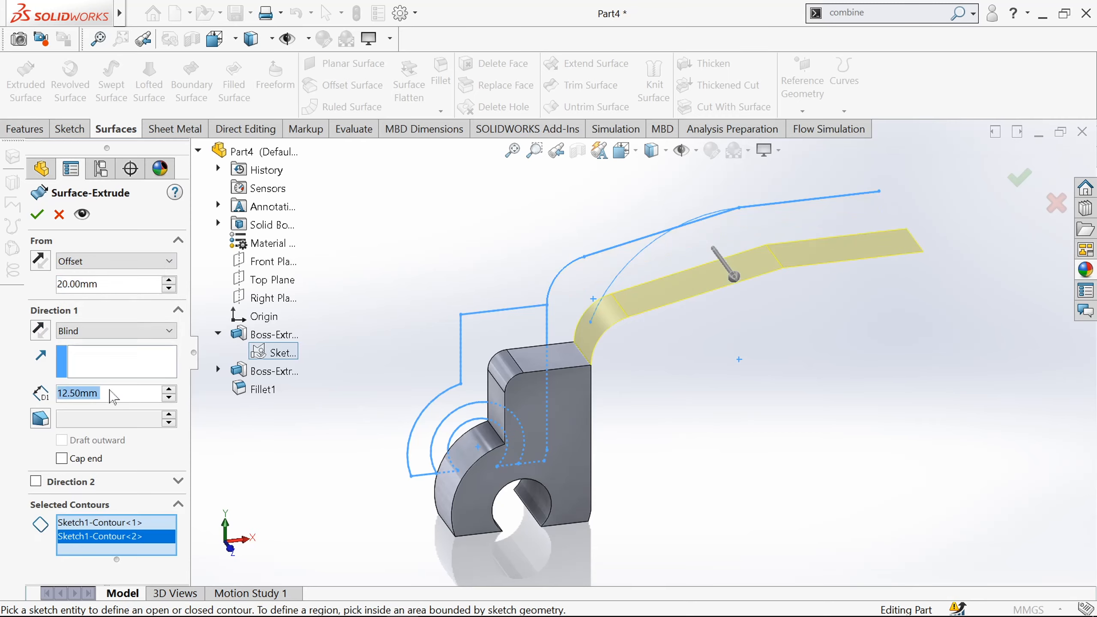
left_click(37, 216)
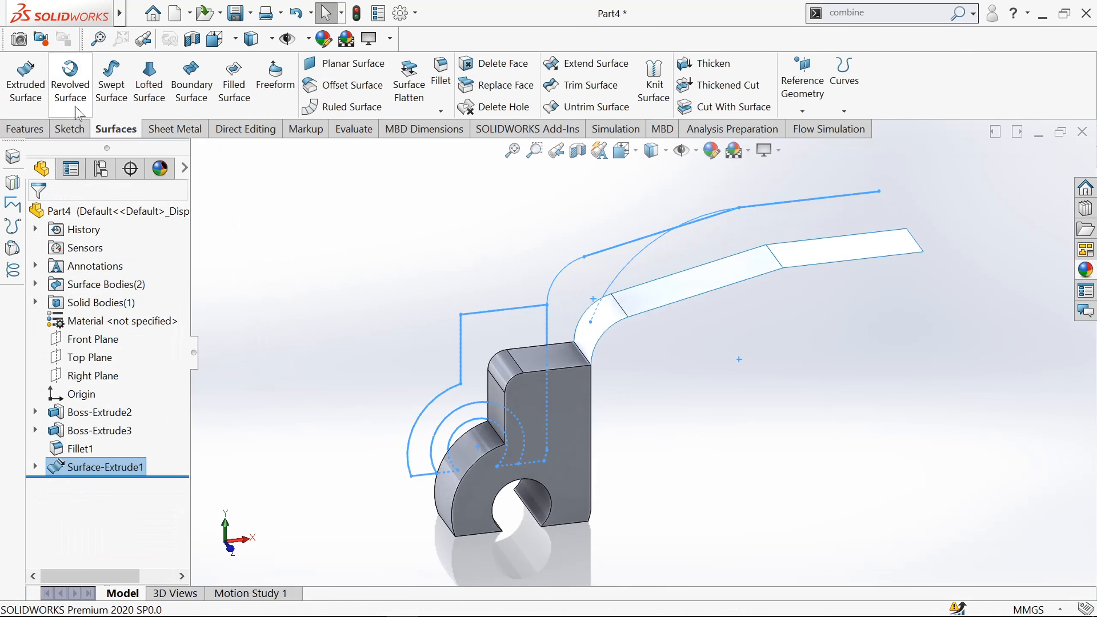
Step: Extrude only the outermost arm line of Sketch1 as a surface 20 mm deep from the sketch plane
left_click(26, 82)
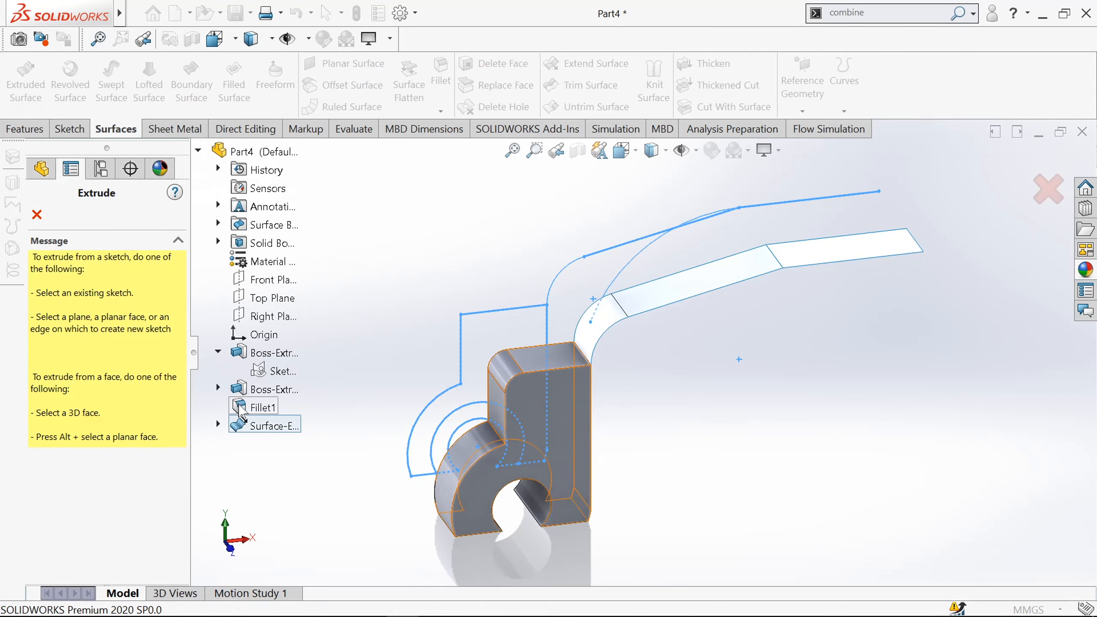
left_click(264, 371)
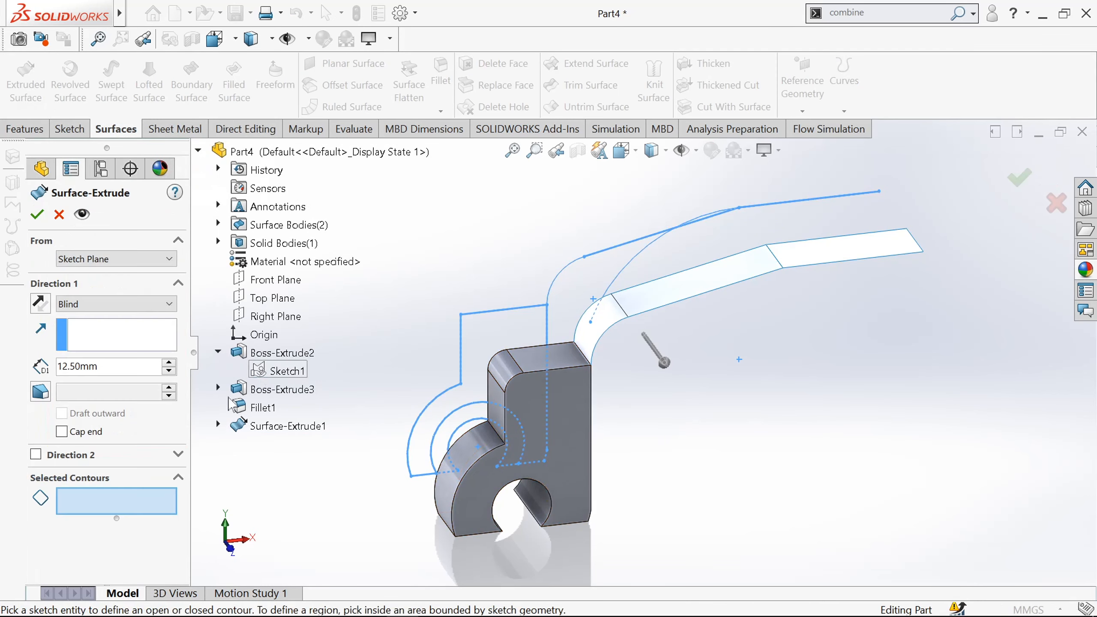
left_click(771, 204)
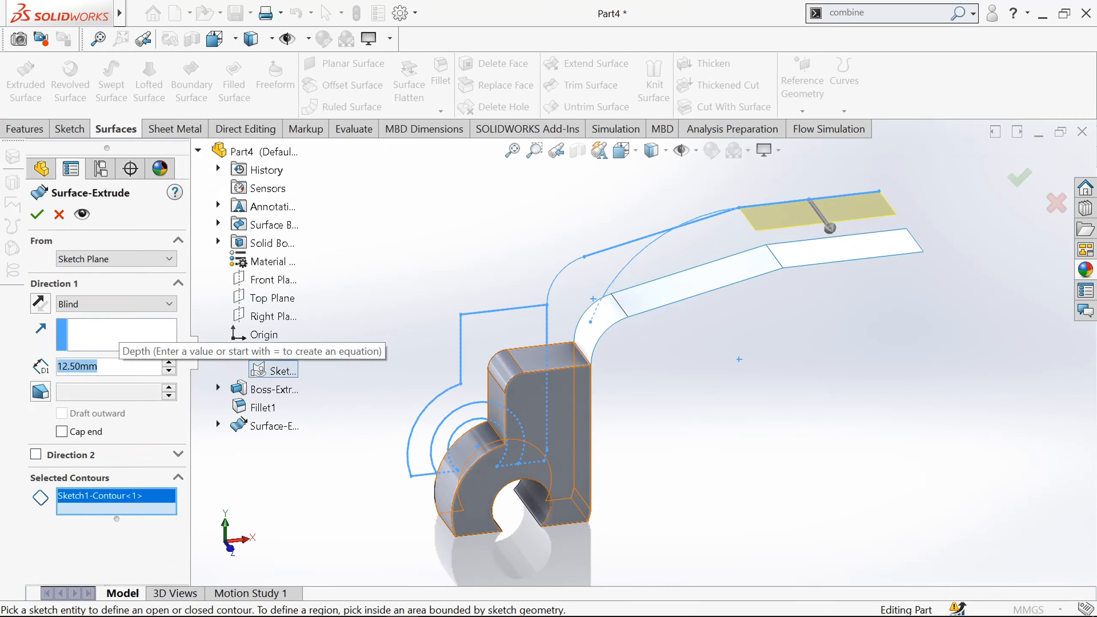
type("20")
key("Return")
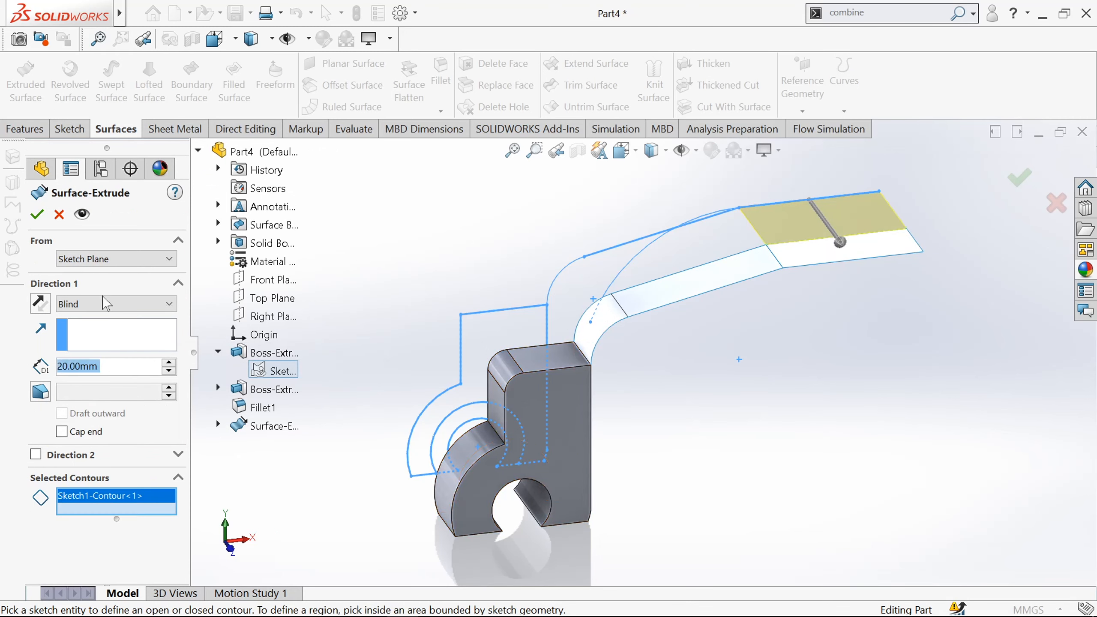
left_click(39, 214)
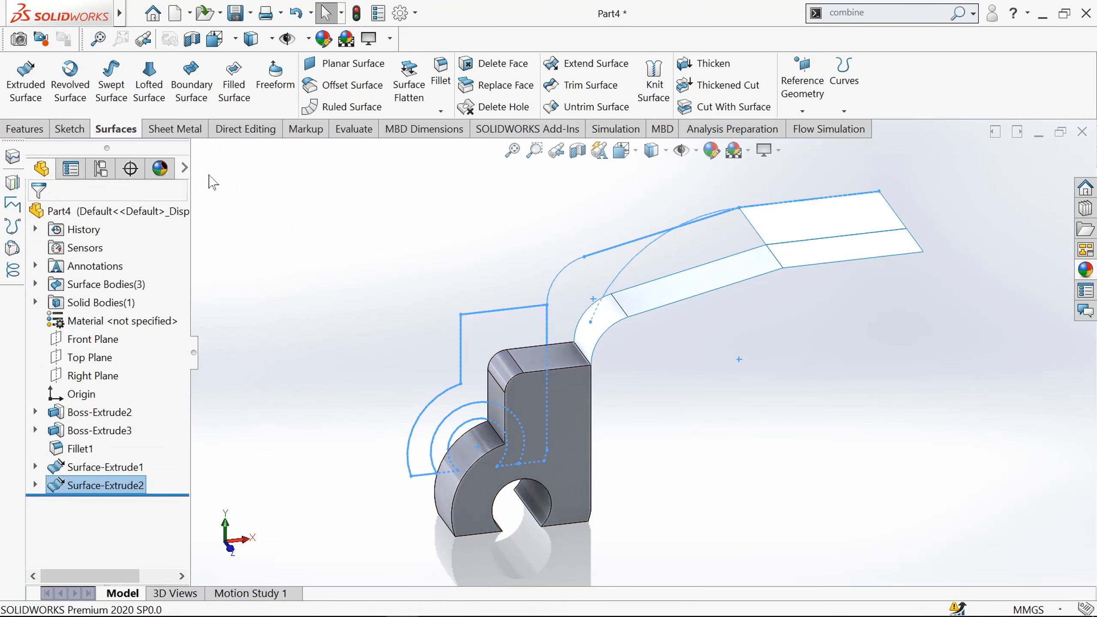
Step: Extrude the large arc of Sketch1 beneath the sloped arm line as a surface 14 mm deep from the sketch plane
left_click(21, 100)
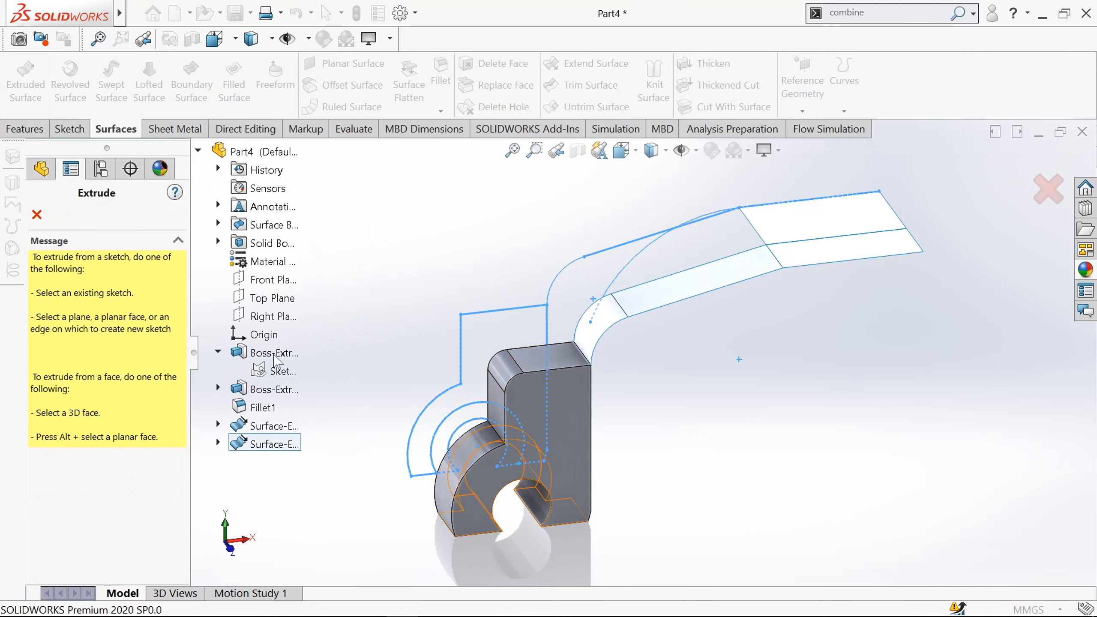
left_click(274, 375)
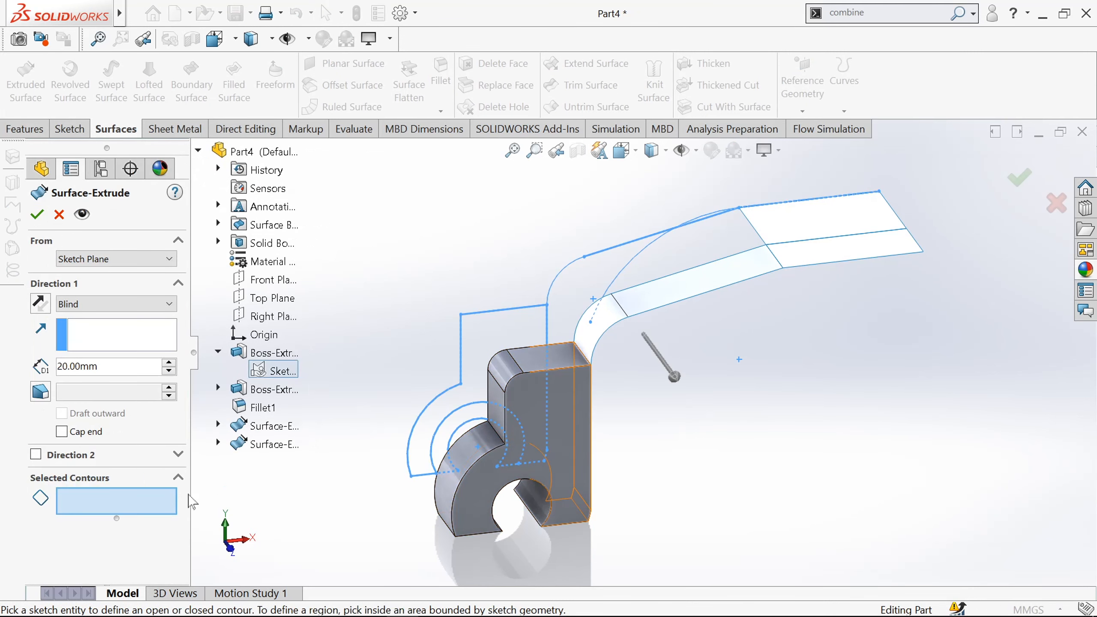
left_click(637, 267)
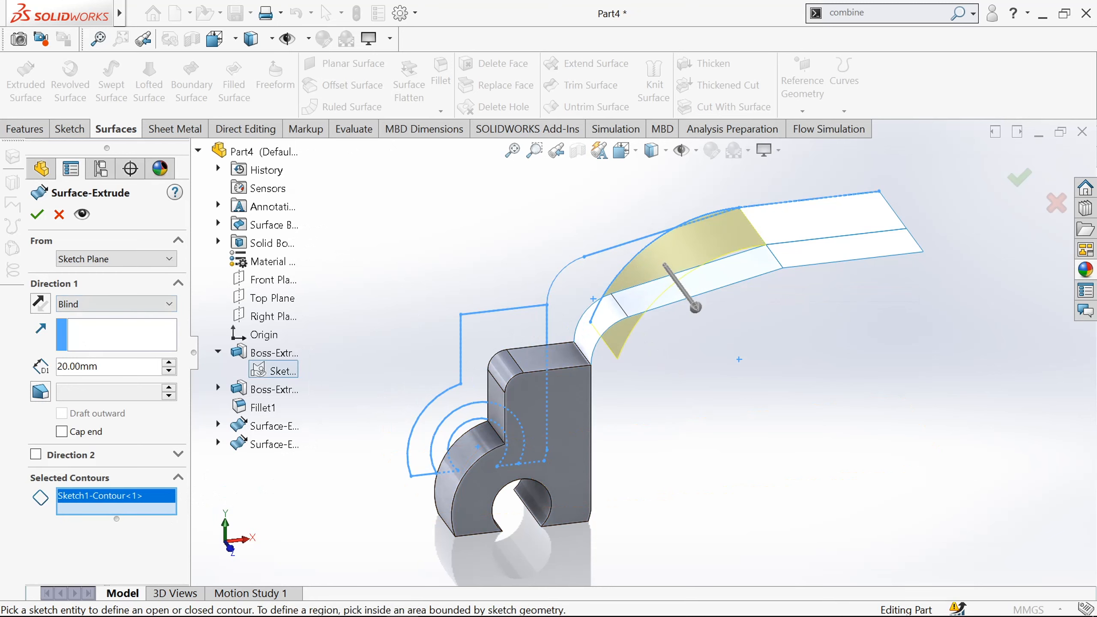
left_click(106, 366)
type("14")
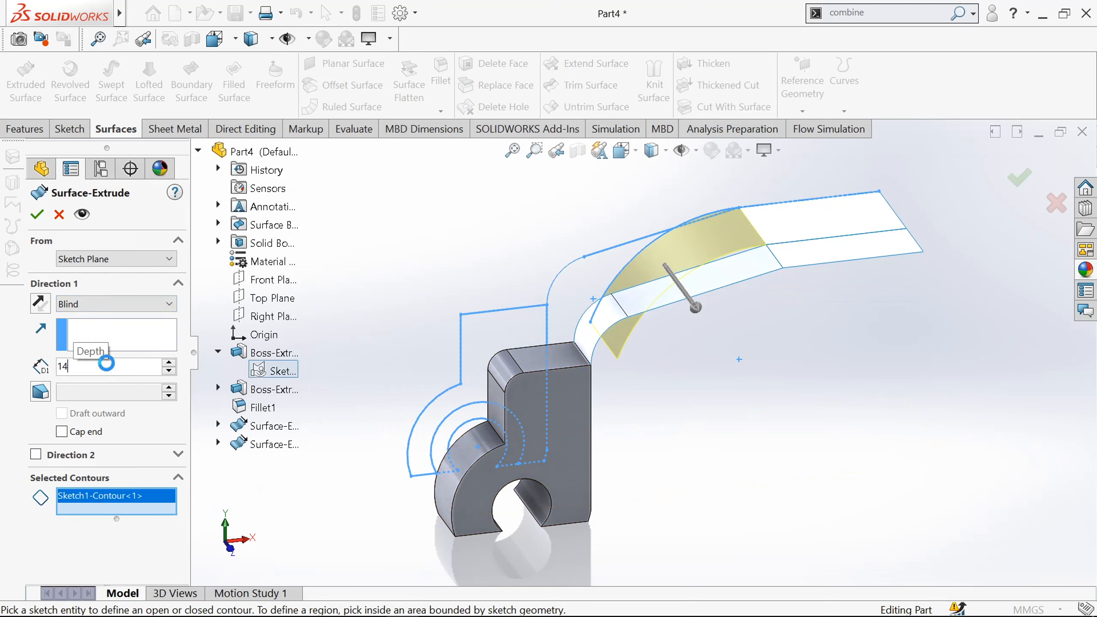
key("Return")
left_click(39, 214)
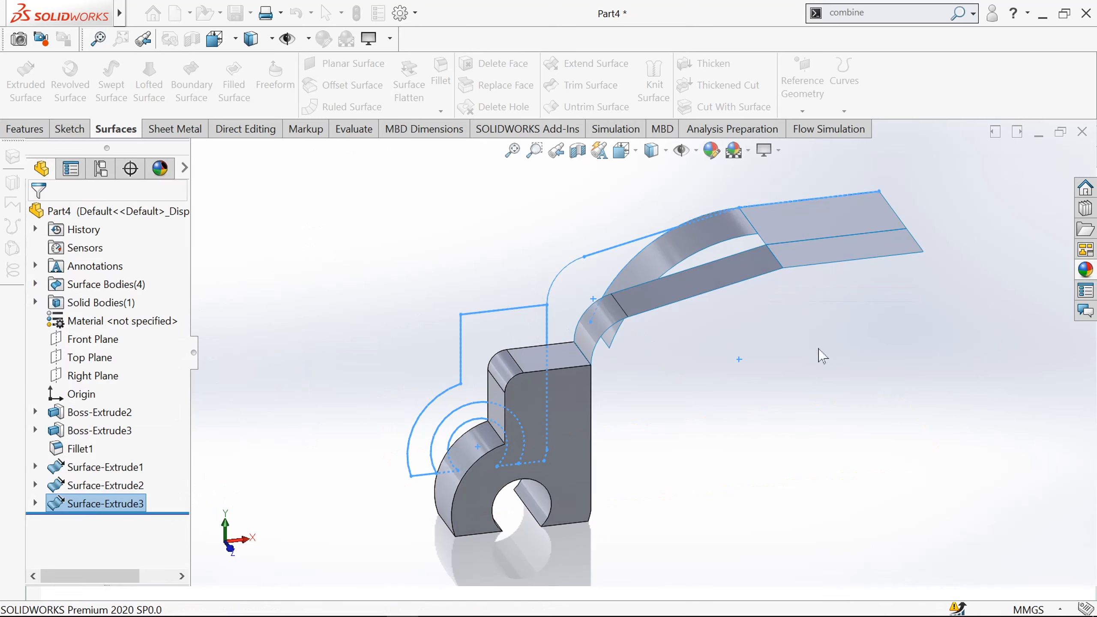
Step: Knit the flat end surface, the offset arm surface and the large arc surface together without merging entities
mouse_move(744, 389)
middle_mouse_down()
mouse_move(770, 391)
mouse_move(734, 402)
middle_mouse_up()
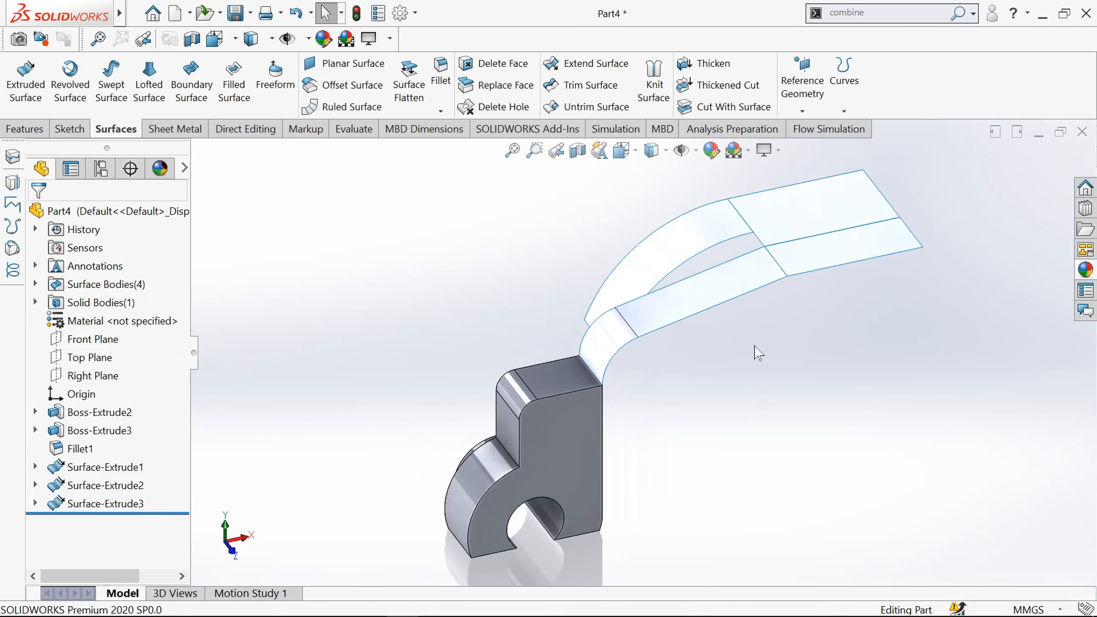
left_click(657, 86)
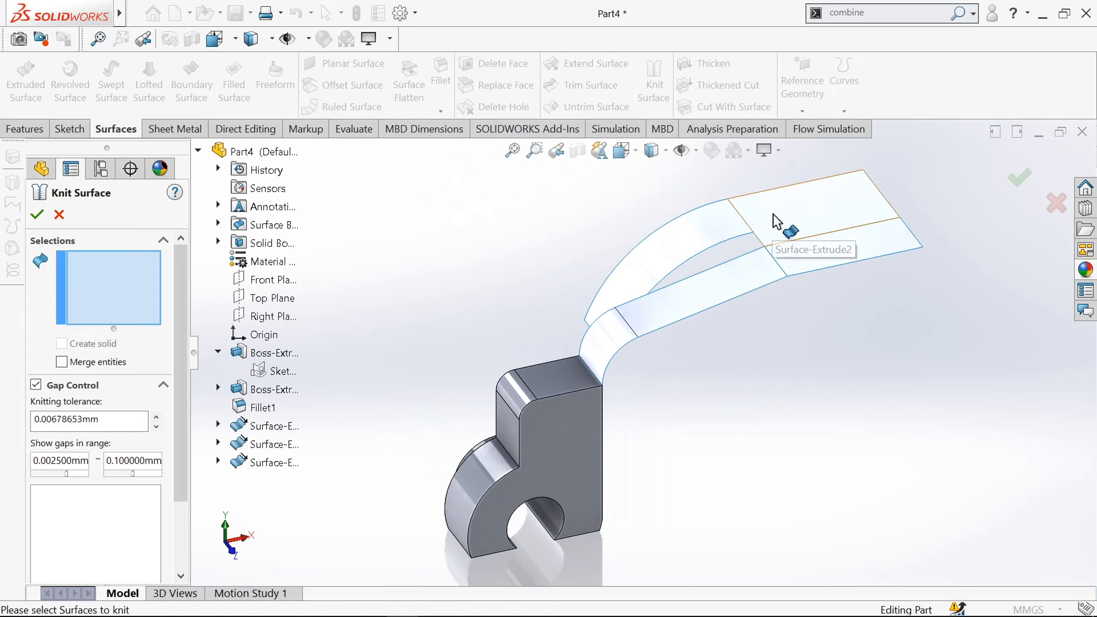
left_click(784, 226)
left_click(726, 300)
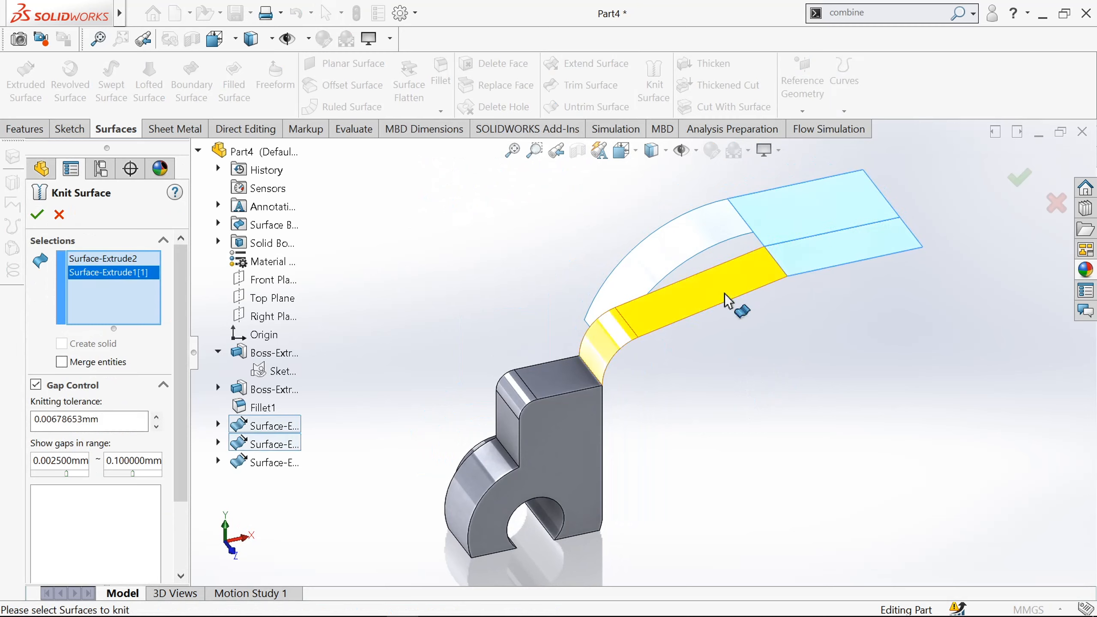
left_click(682, 260)
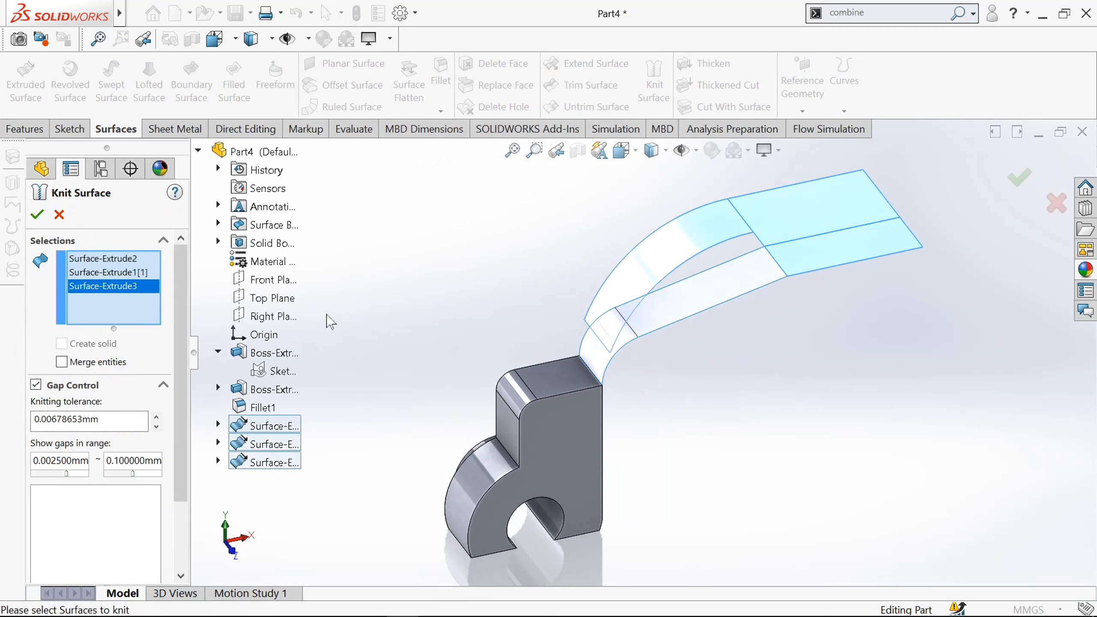
left_click(38, 215)
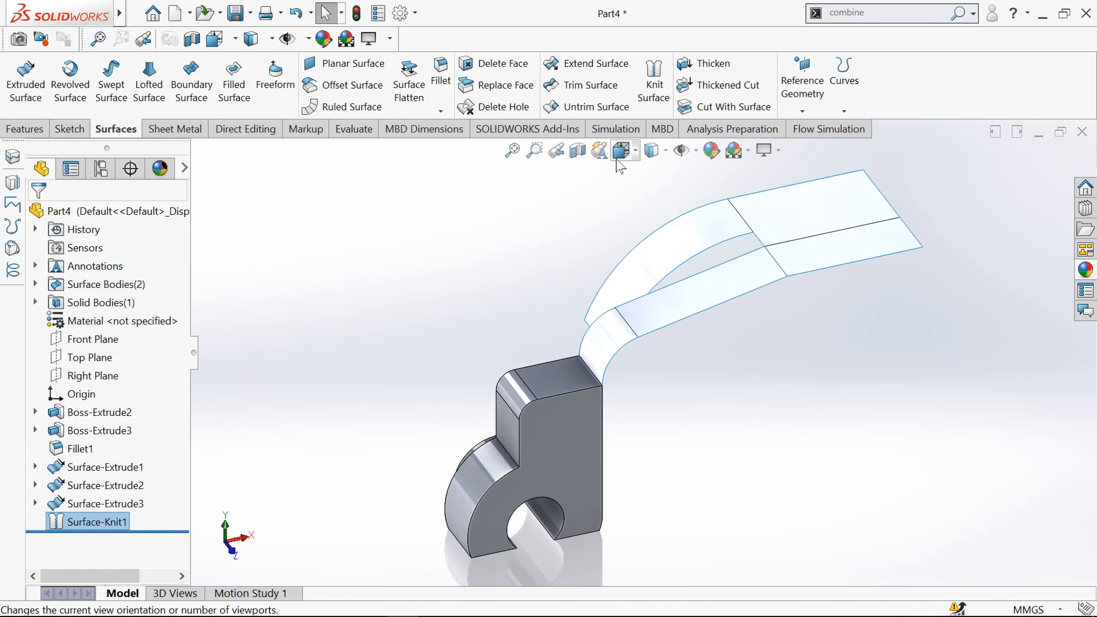
left_click(691, 69)
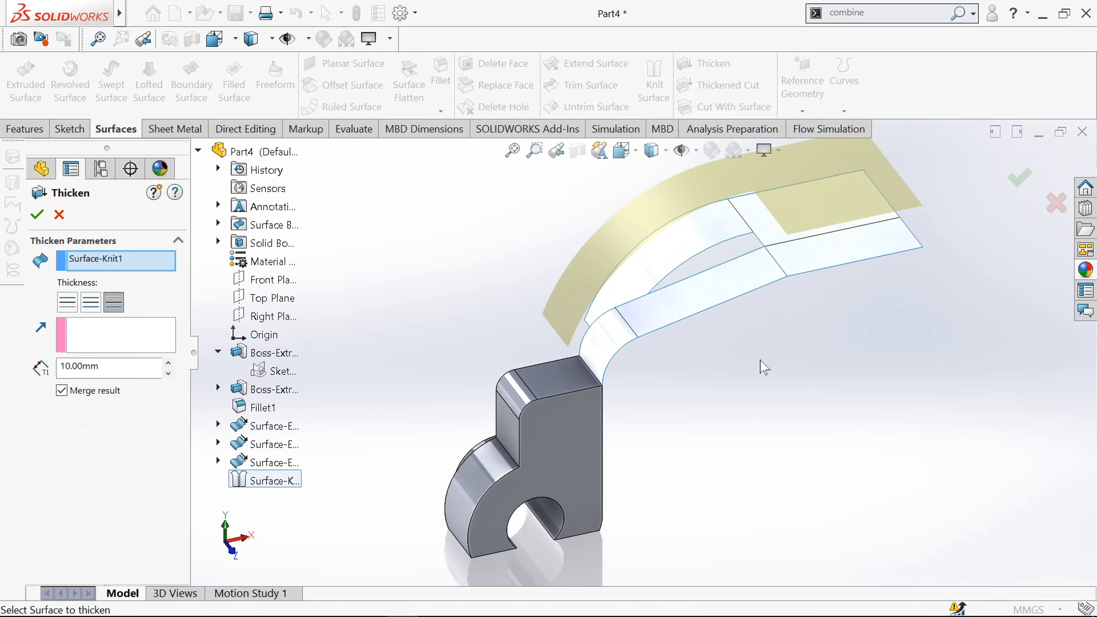
middle_click_drag(745, 372, 766, 379)
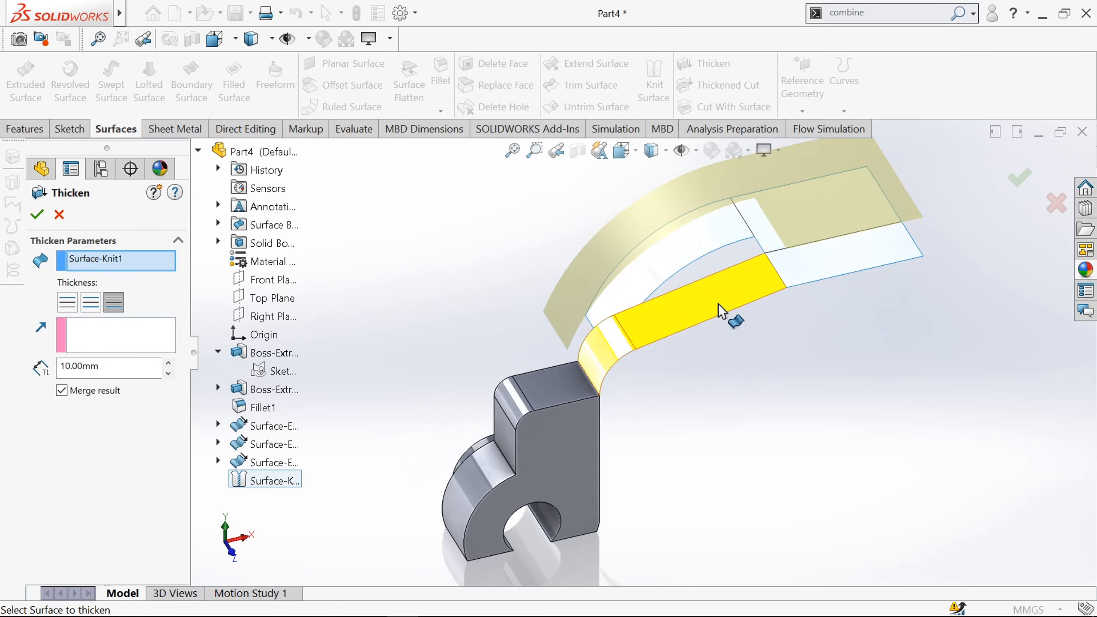
left_click(59, 215)
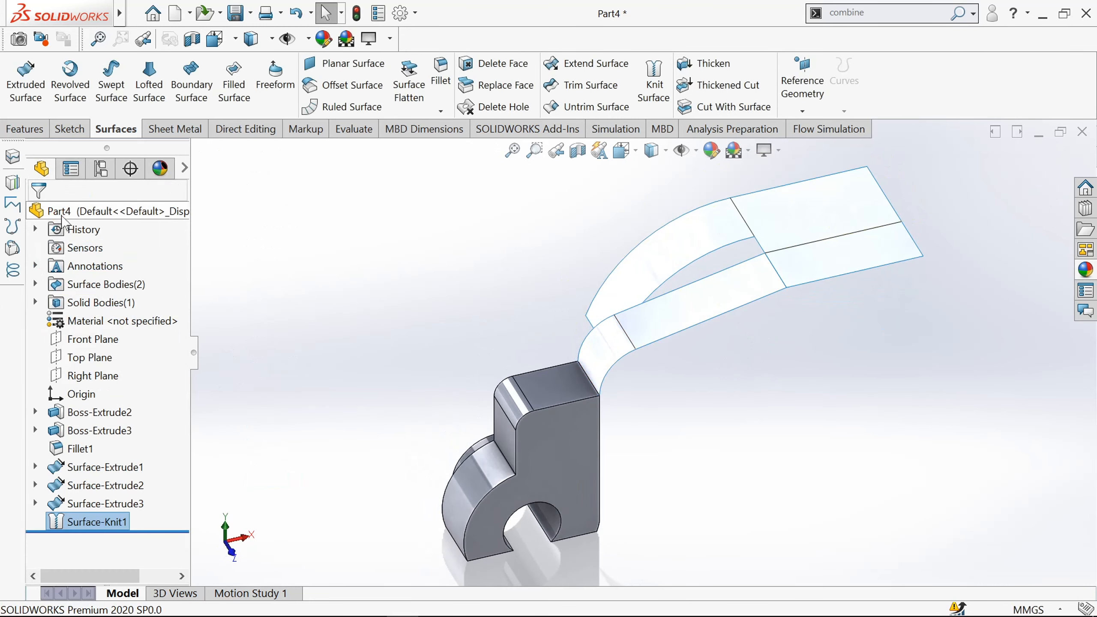
Step: Knit the existing knitted surface with the separate sloped arm surface to form a single surface body
left_click(652, 87)
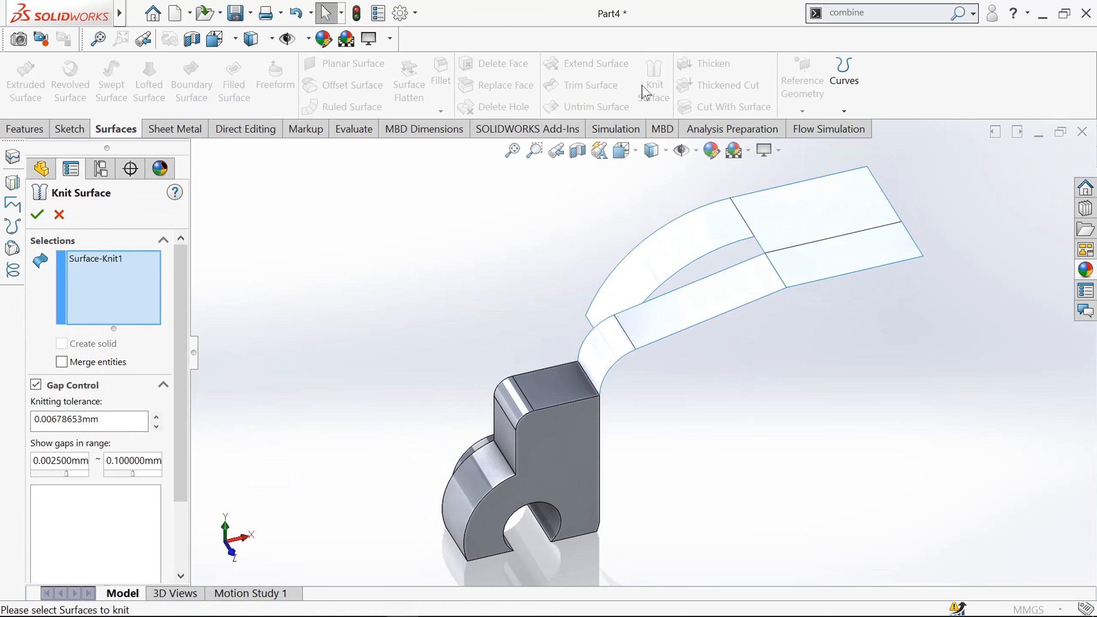
left_click(660, 321)
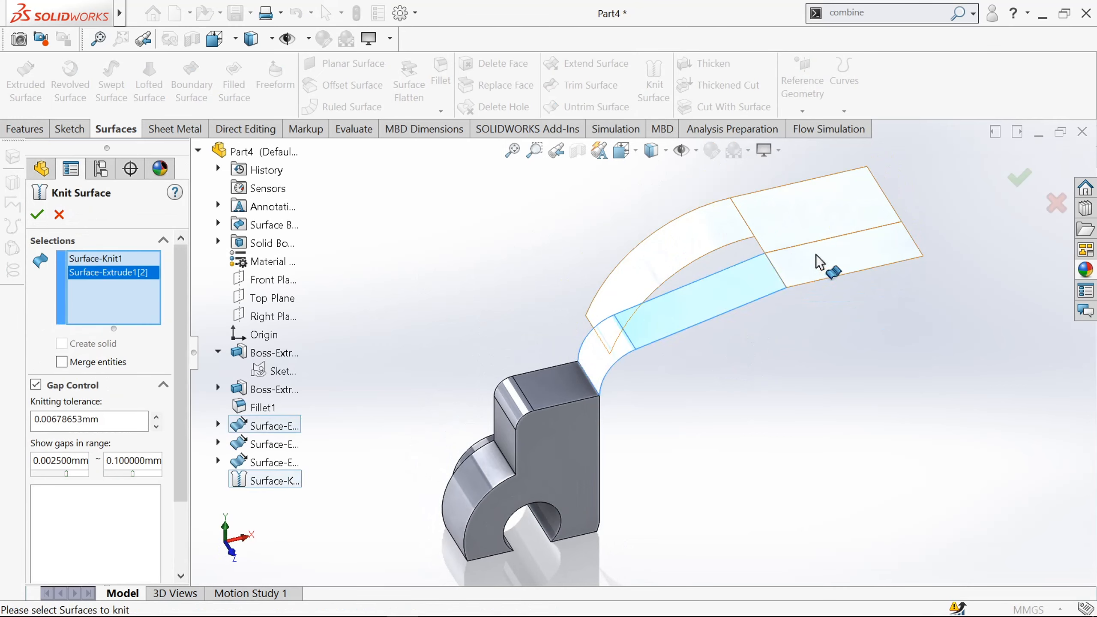
left_click(38, 215)
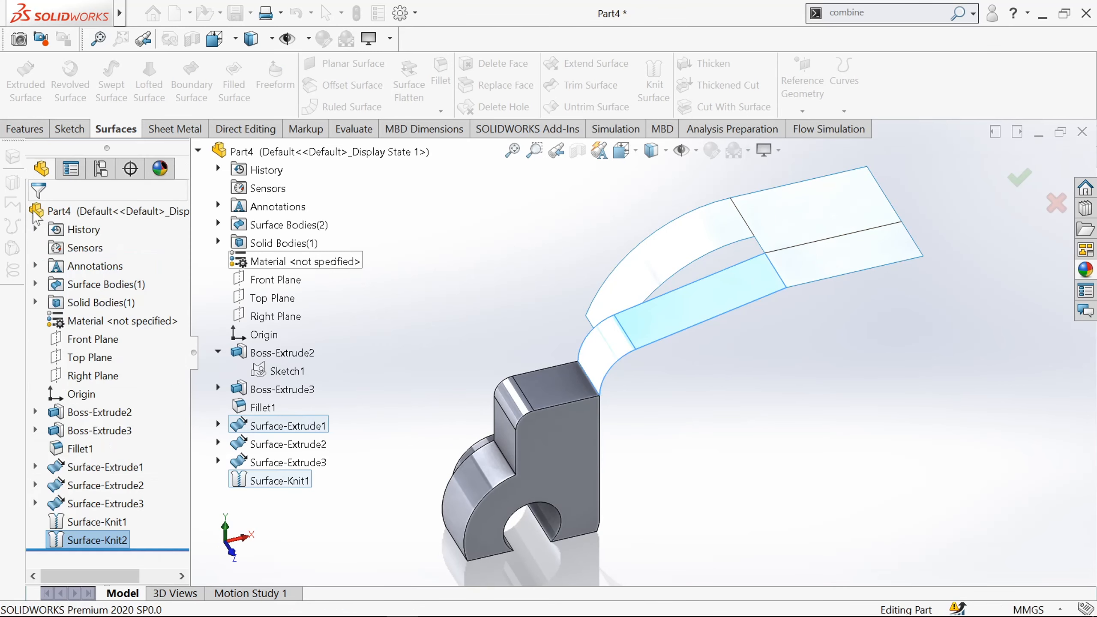
Step: Thicken the fully knitted arm surface by 2.6 mm on its upper side, merging it with the solid block
left_click(693, 71)
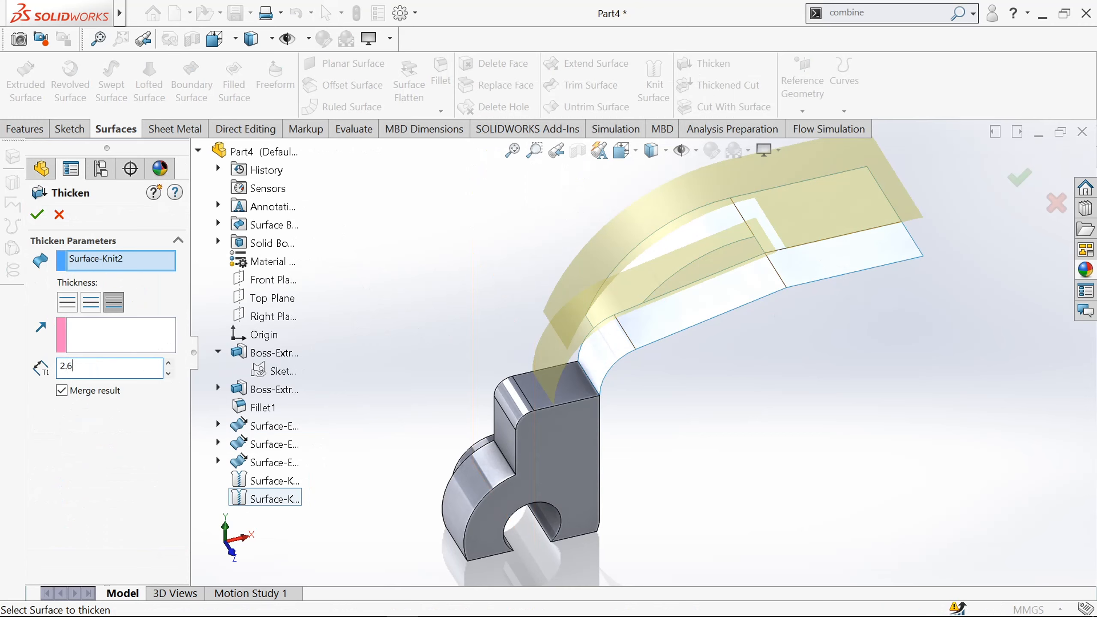
key("Return")
left_click(33, 216)
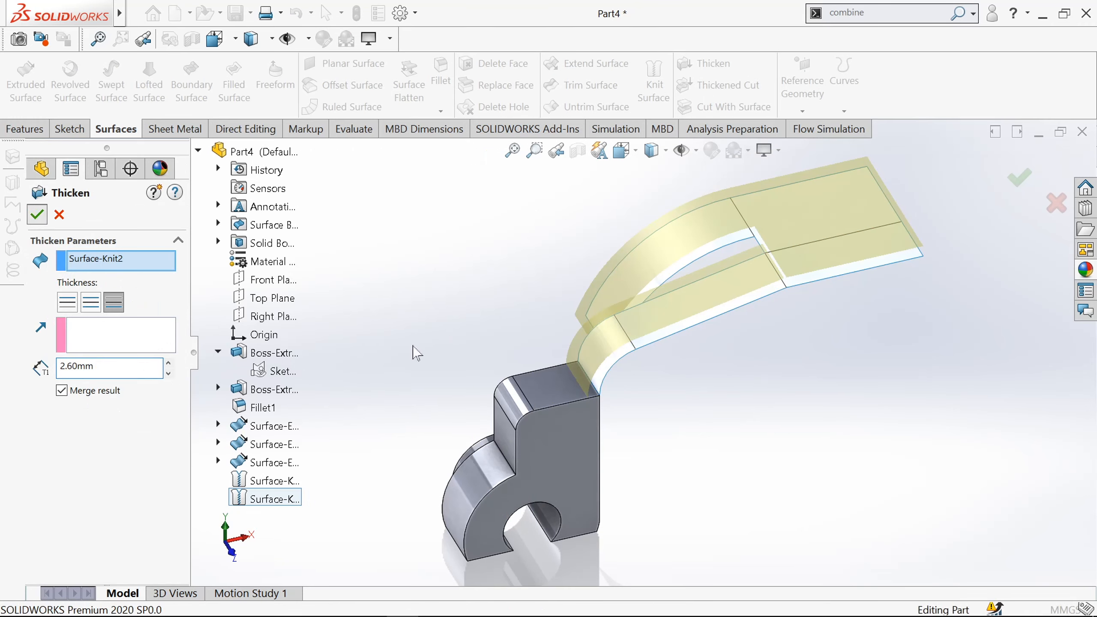
Step: Fillet the outer corner edge of the wide end plate, on the side of the sloped straight arm, with a 15 mm radius
scroll(824, 393, "down", 1)
scroll(822, 388, "up", 3)
left_click(751, 225)
scroll(750, 224, "down", 2)
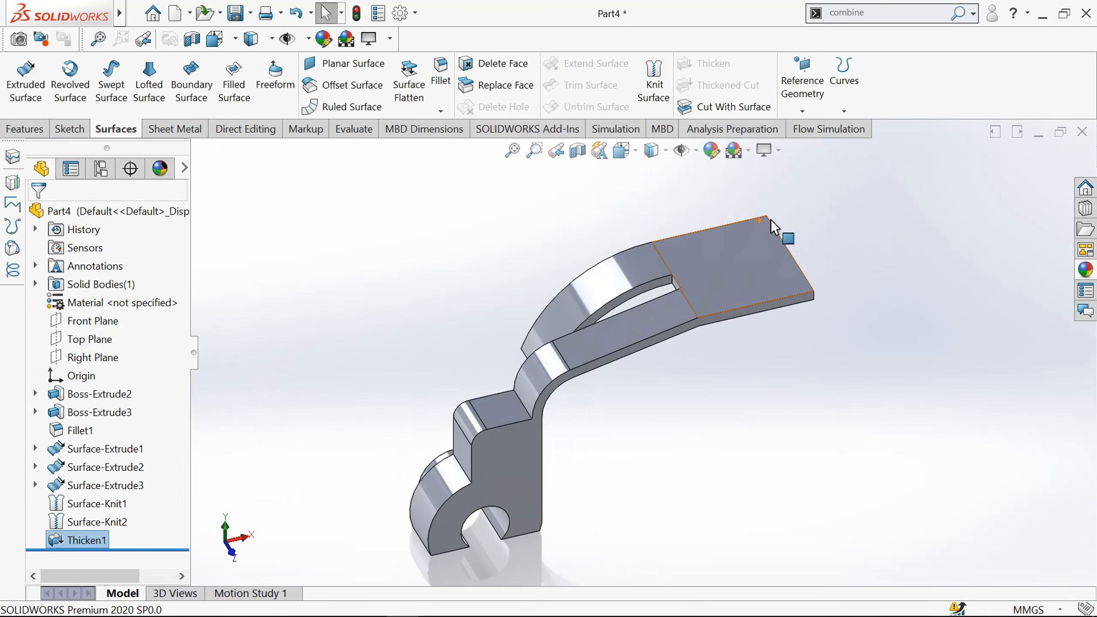
left_click(48, 132)
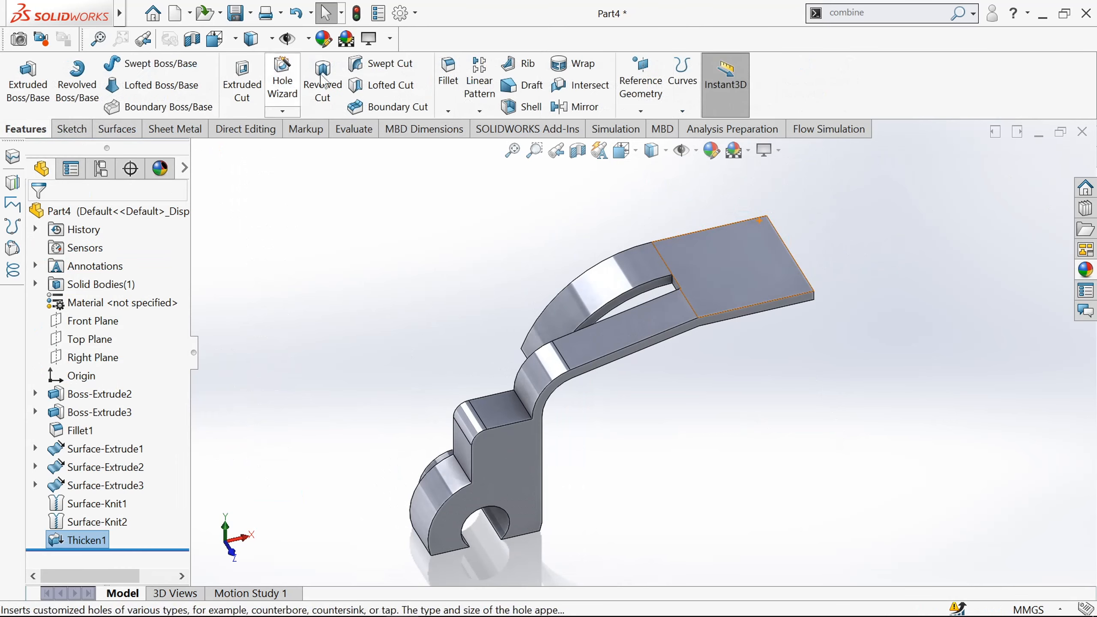
left_click(449, 86)
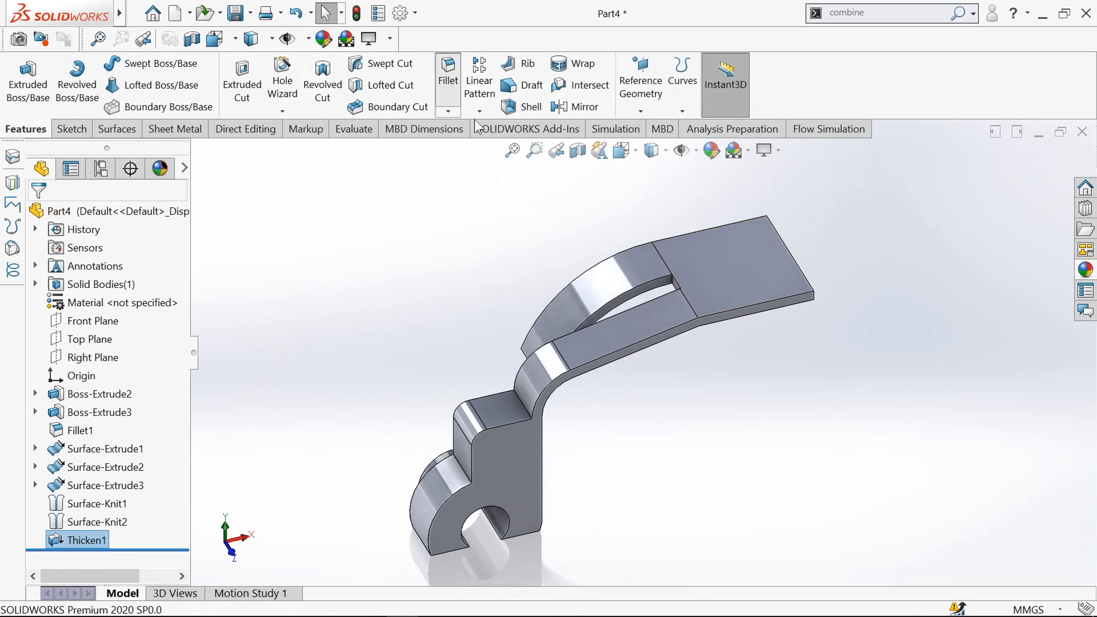
scroll(808, 307, "down", 2)
left_click(803, 304)
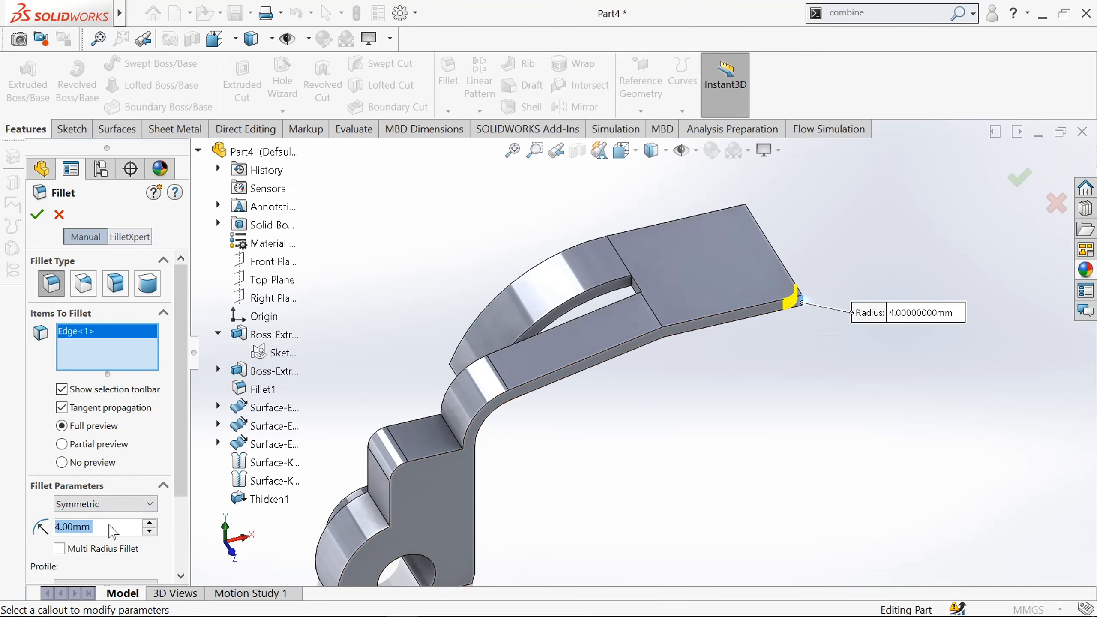
type("15")
key("Return")
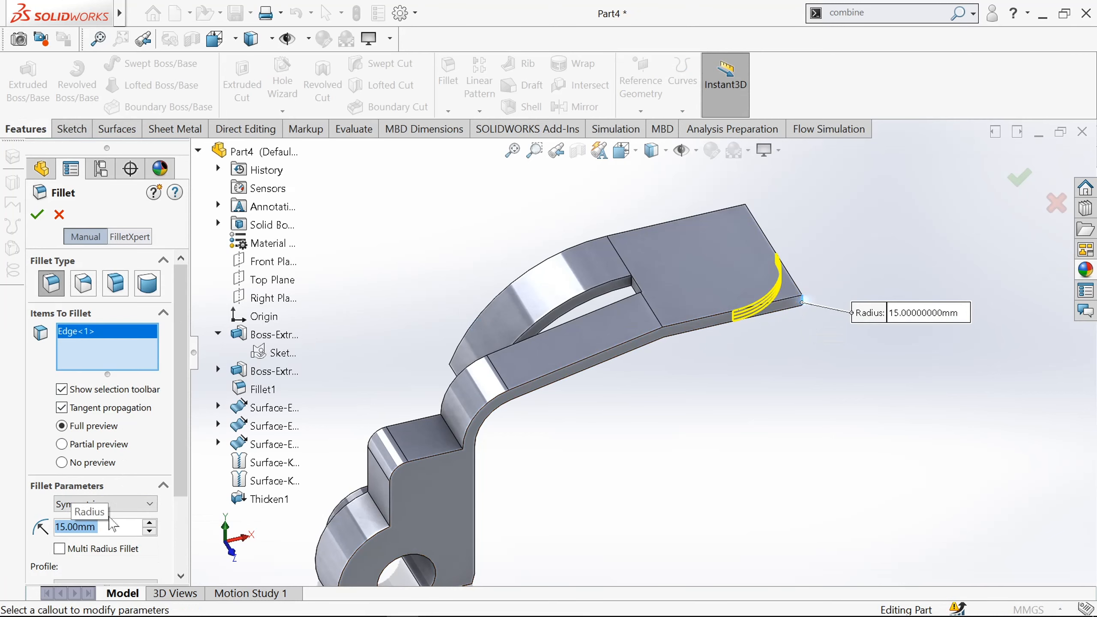
left_click(38, 214)
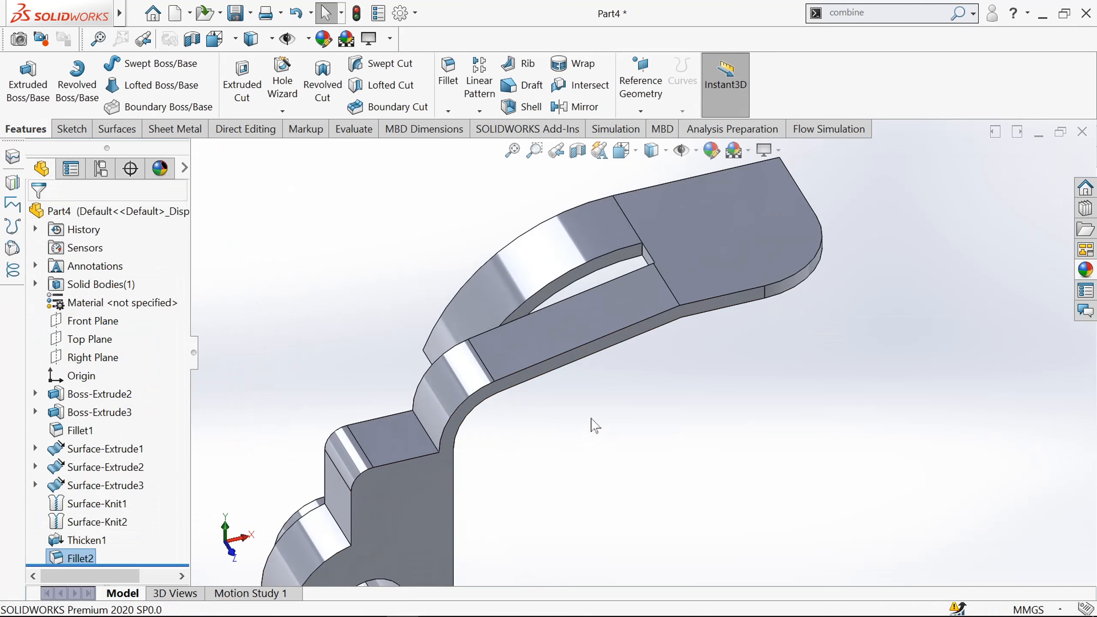
scroll(600, 367, "up", 2)
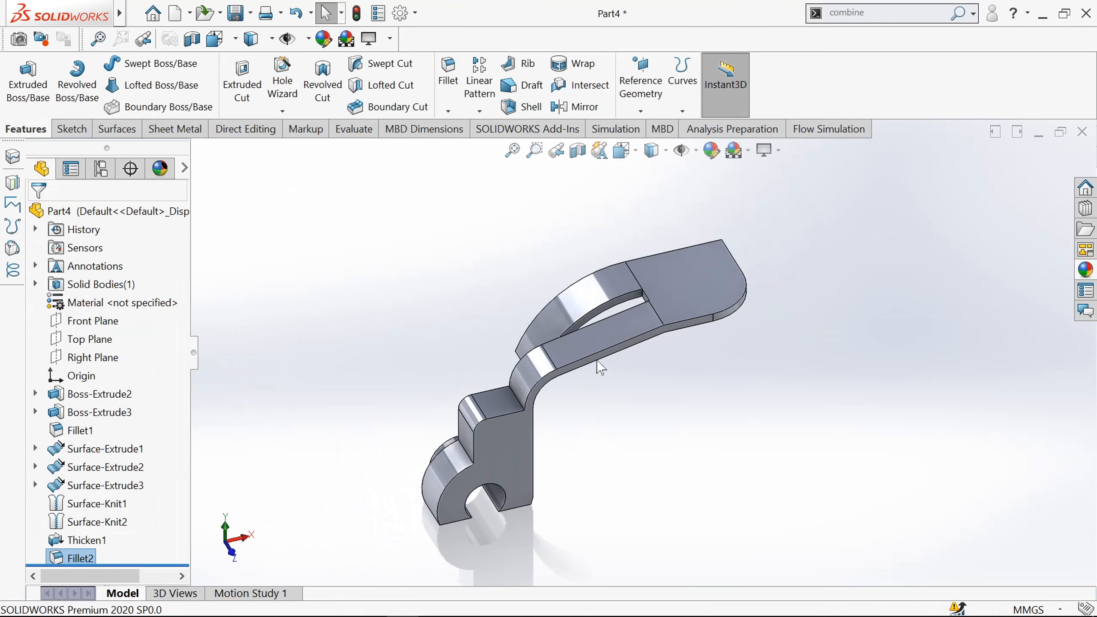
Step: Start a Mirror feature with the Front Plane as its mirror plane
left_click(579, 107)
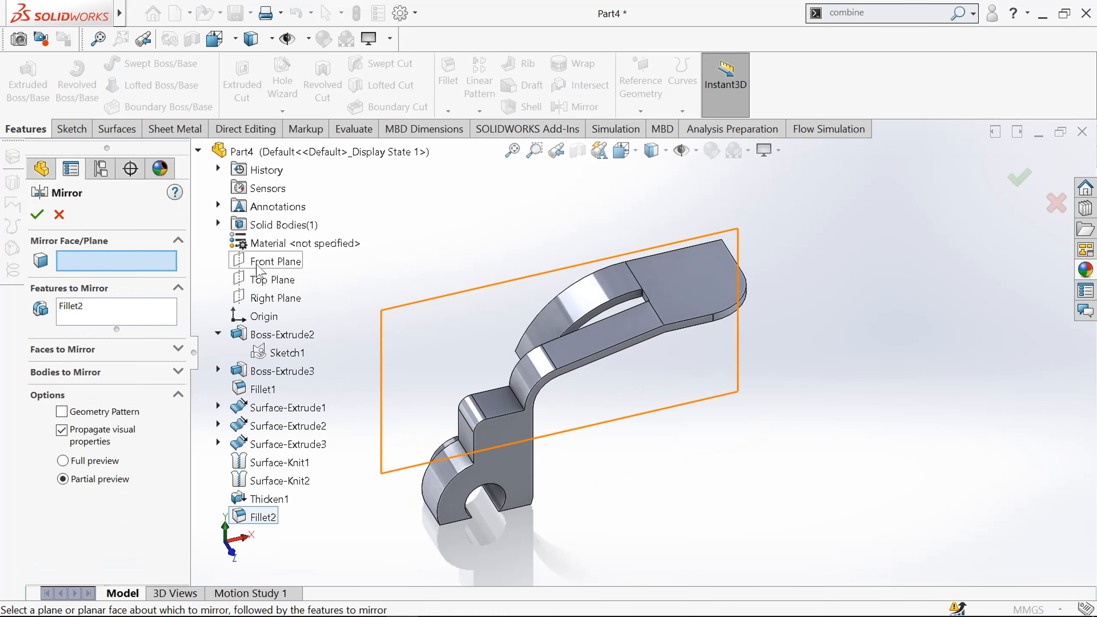
left_click(276, 261)
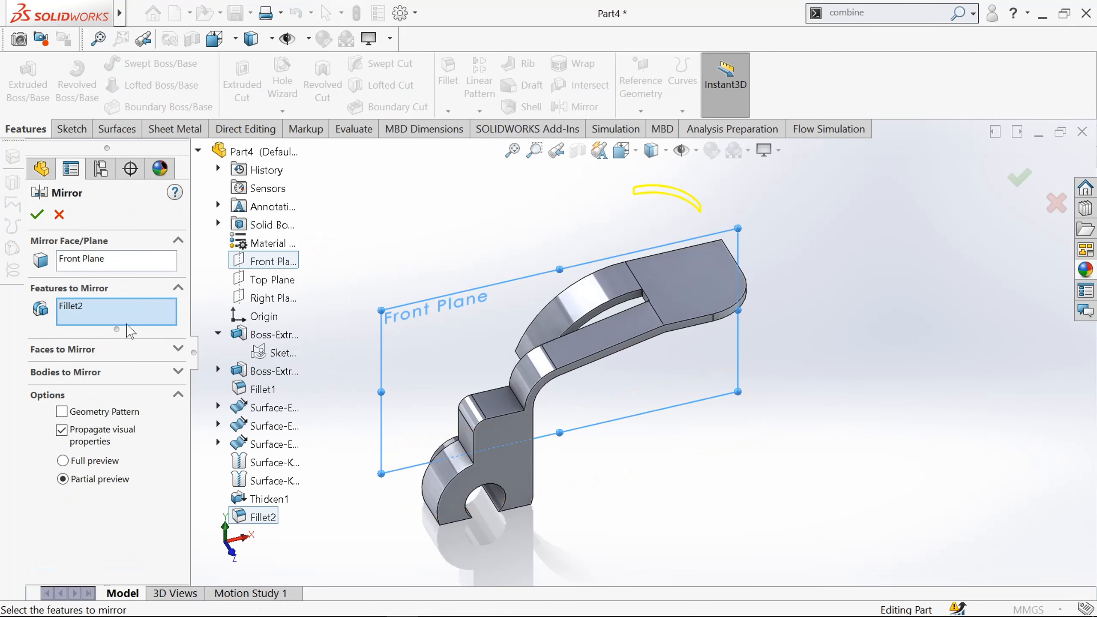
Step: Try to mirror the end plate fillet, the thickened arm and both block extrusions as individual features
left_click(561, 352)
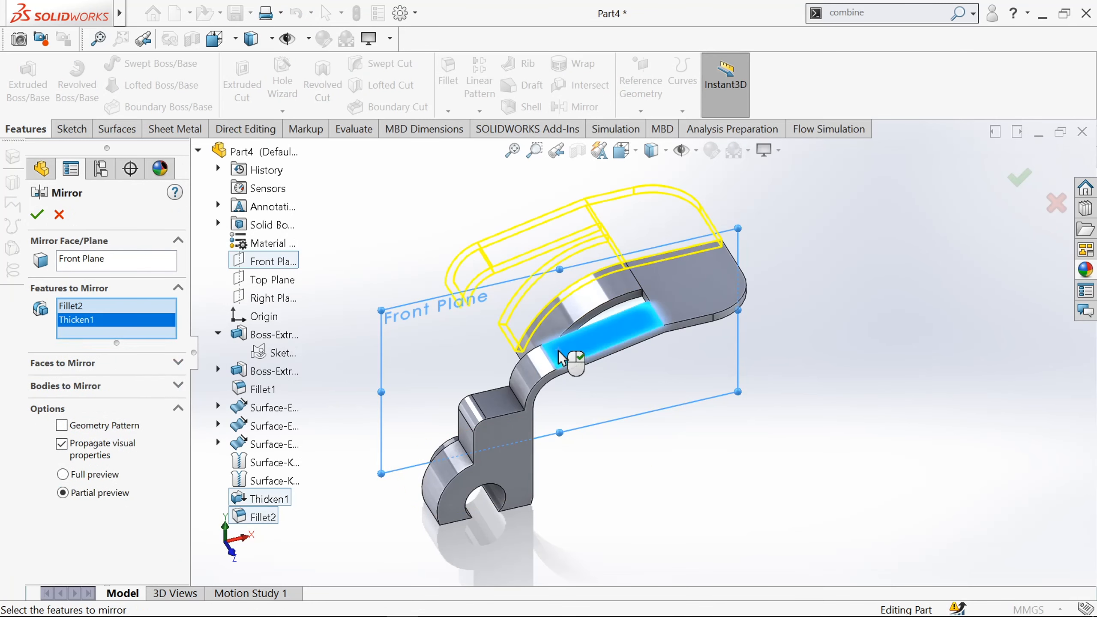
left_click(496, 412)
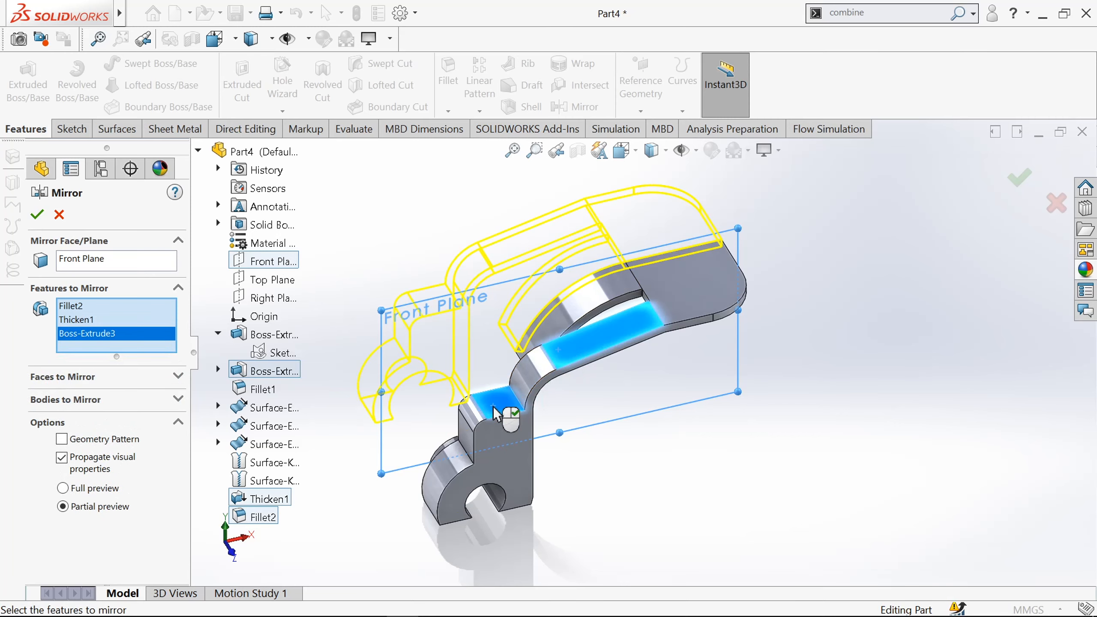
middle_click_drag(429, 441, 549, 463)
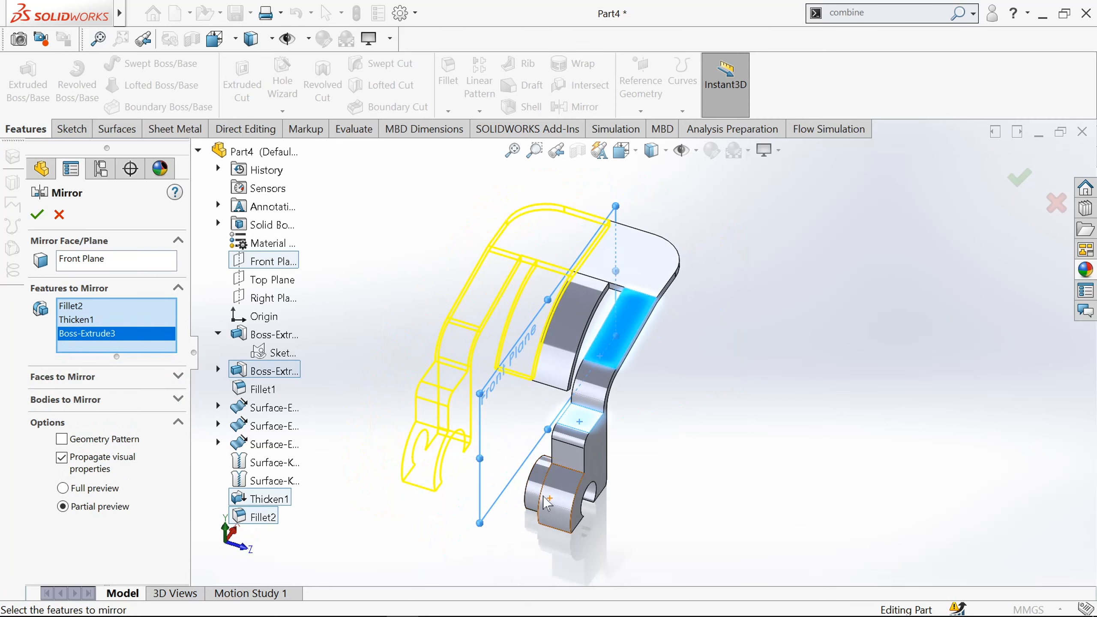
scroll(555, 476, "down", 3)
left_click(557, 479)
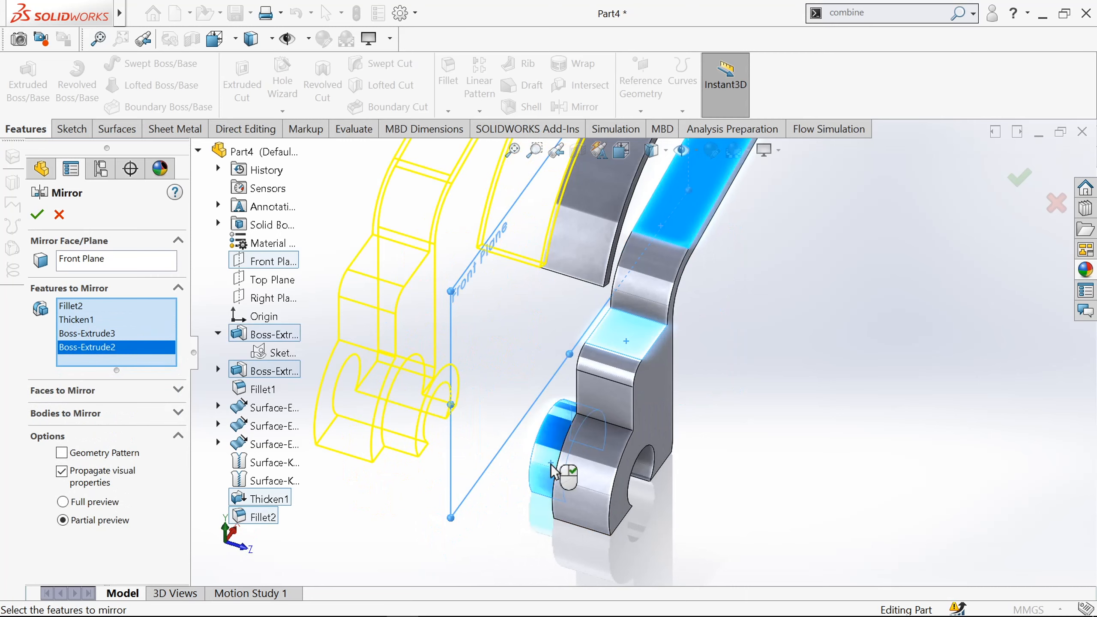
scroll(564, 470, "up", 3)
scroll(613, 345, "down", 2)
scroll(613, 344, "up", 2)
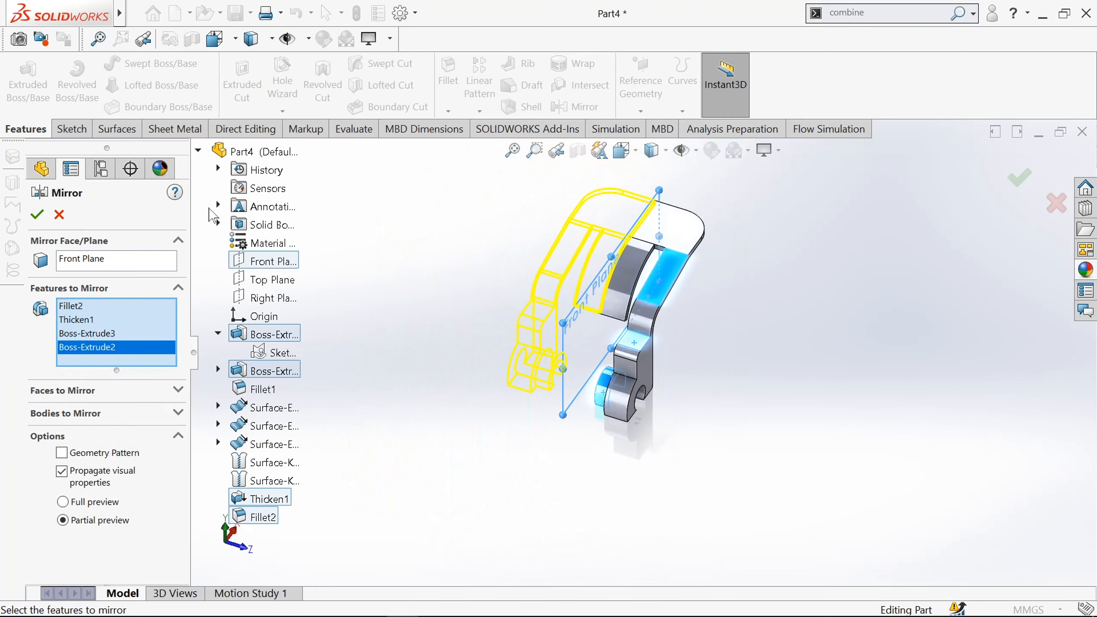
left_click(45, 219)
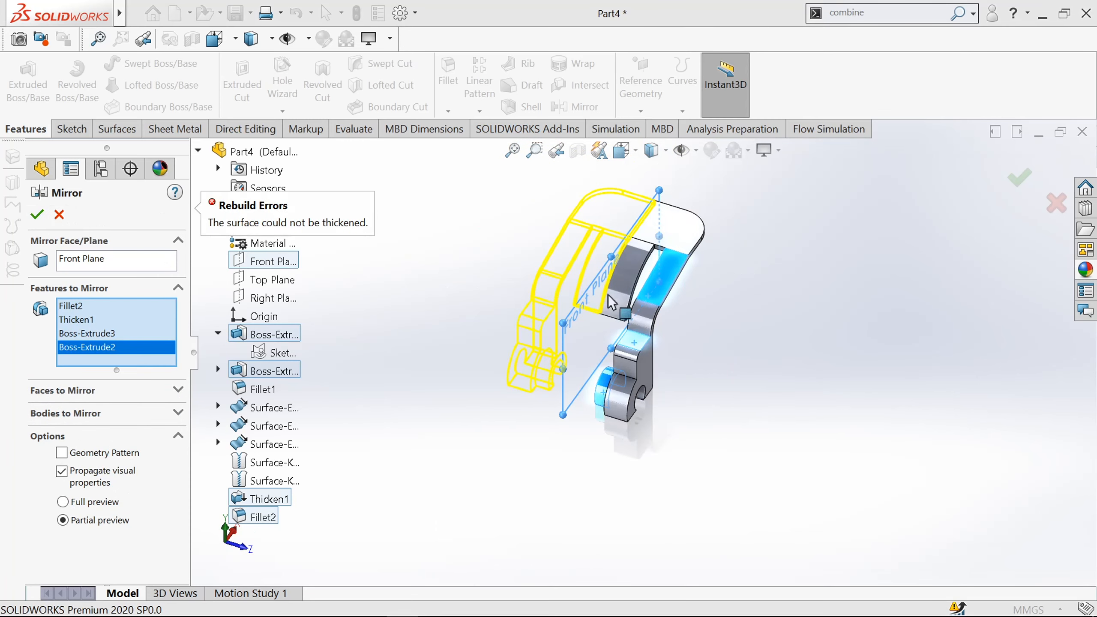
Step: Clear the features to mirror and mirror the entire solid body about the Front Plane instead, merging the solids
right_click(103, 368)
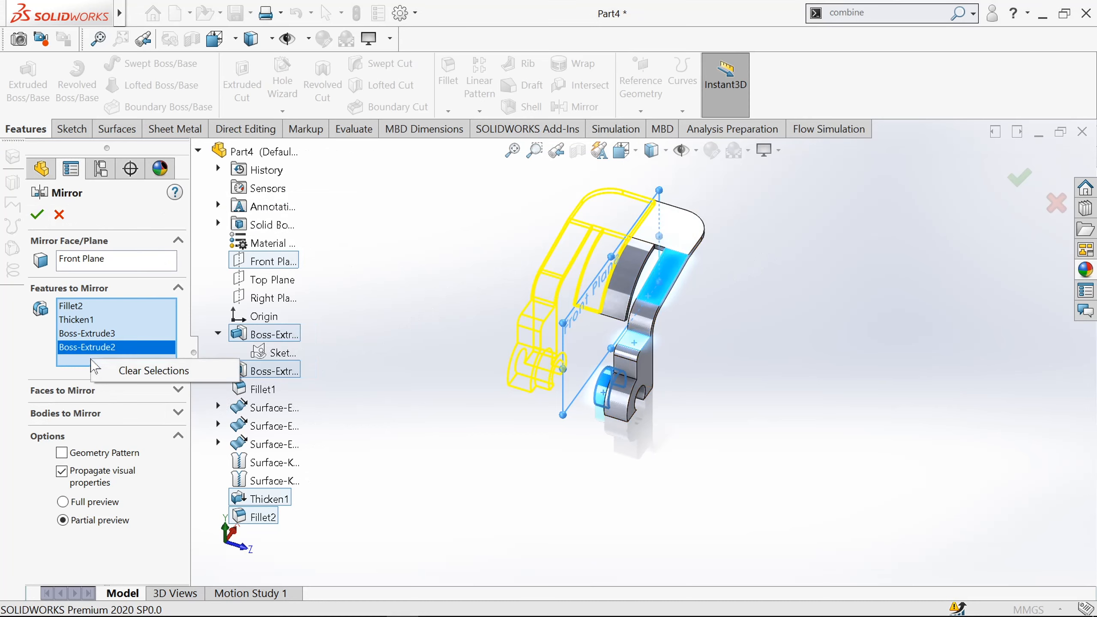
left_click(131, 371)
left_click(96, 372)
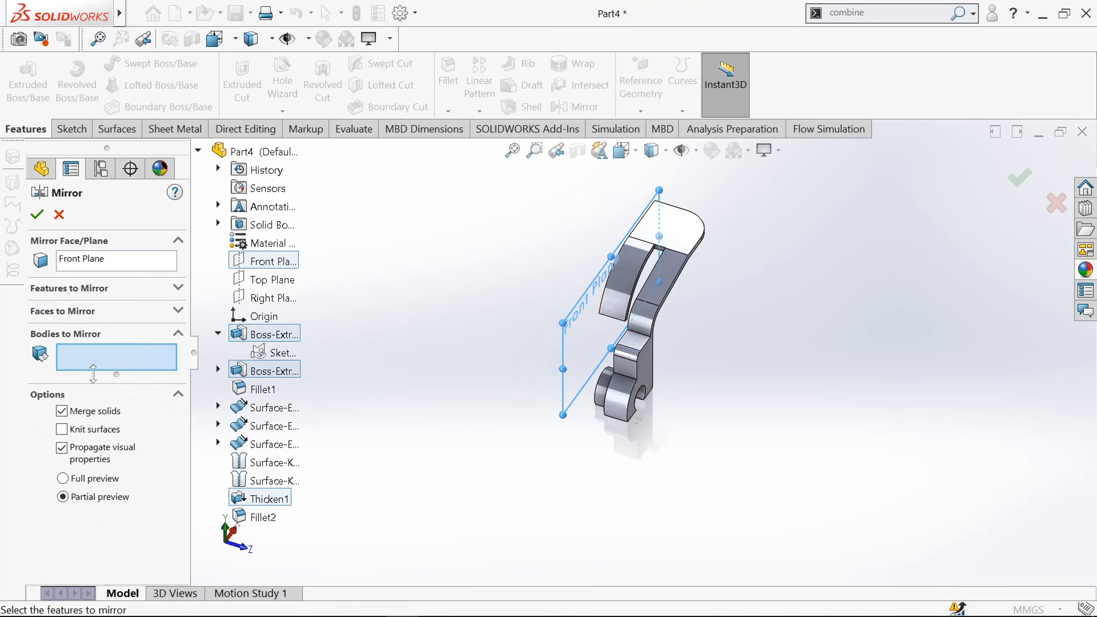
left_click(626, 279)
left_click(45, 214)
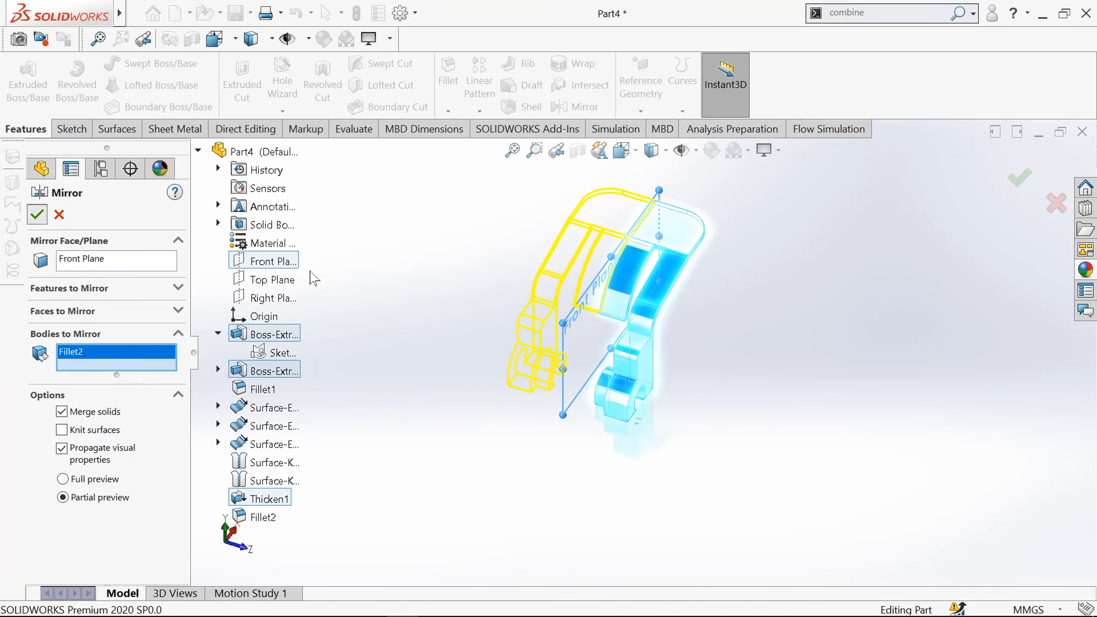
scroll(600, 320, "down", 3)
scroll(630, 313, "up", 2)
middle_click_drag(635, 319, 739, 311)
Step: Apply the brushed brass metal appearance to the whole part
left_click(118, 215)
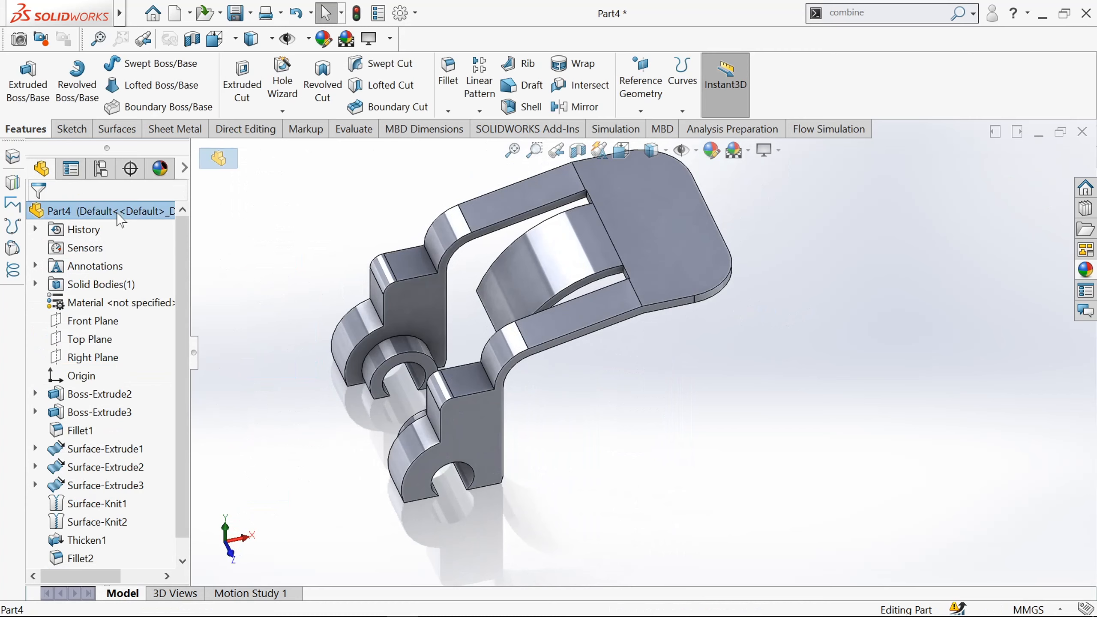
left_click(712, 158)
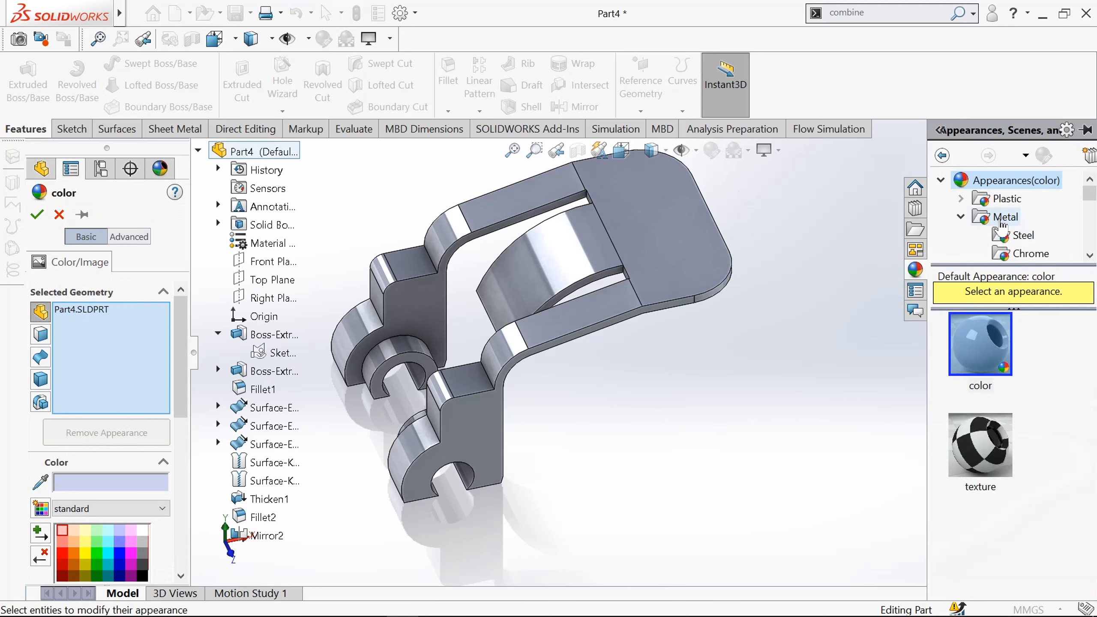
left_click(1001, 219)
left_click_drag(1091, 199, 1094, 207)
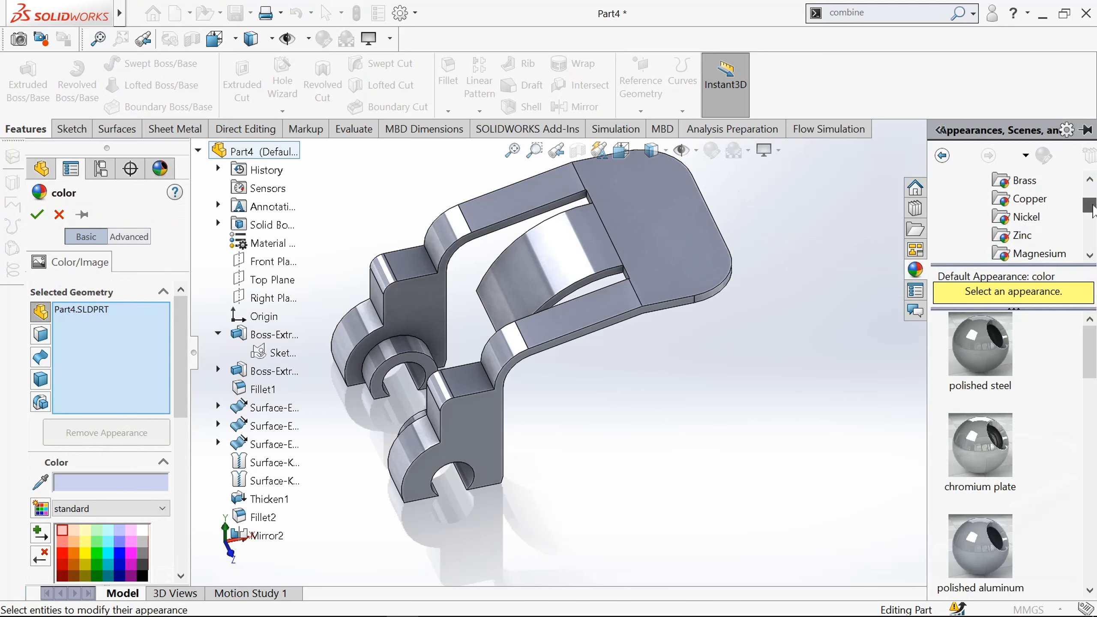
left_click(1022, 189)
left_click(979, 462)
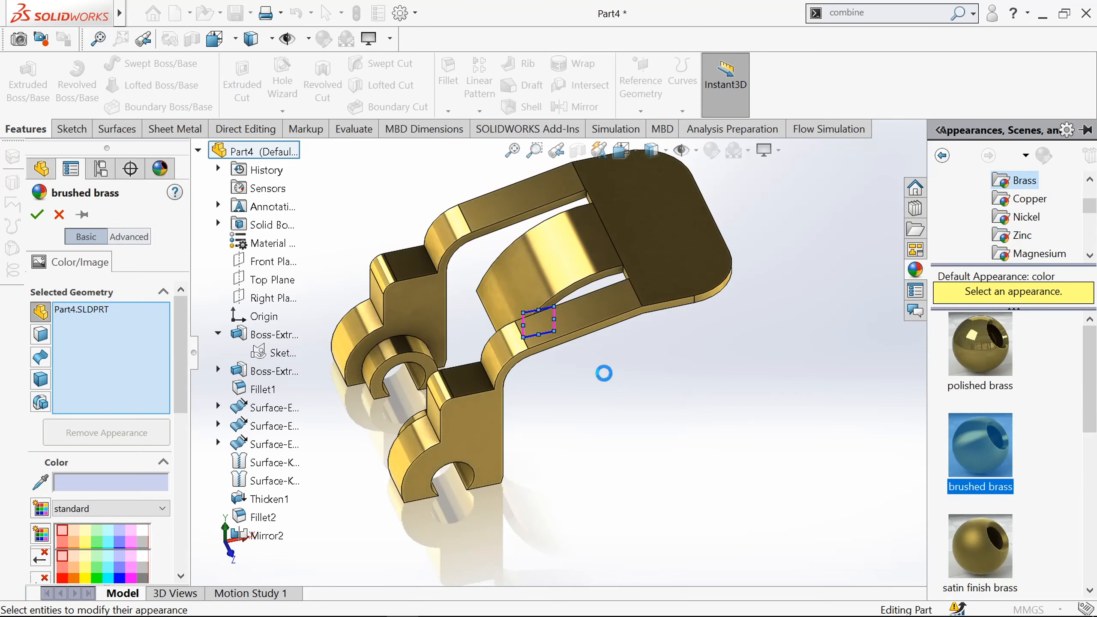
left_click(38, 215)
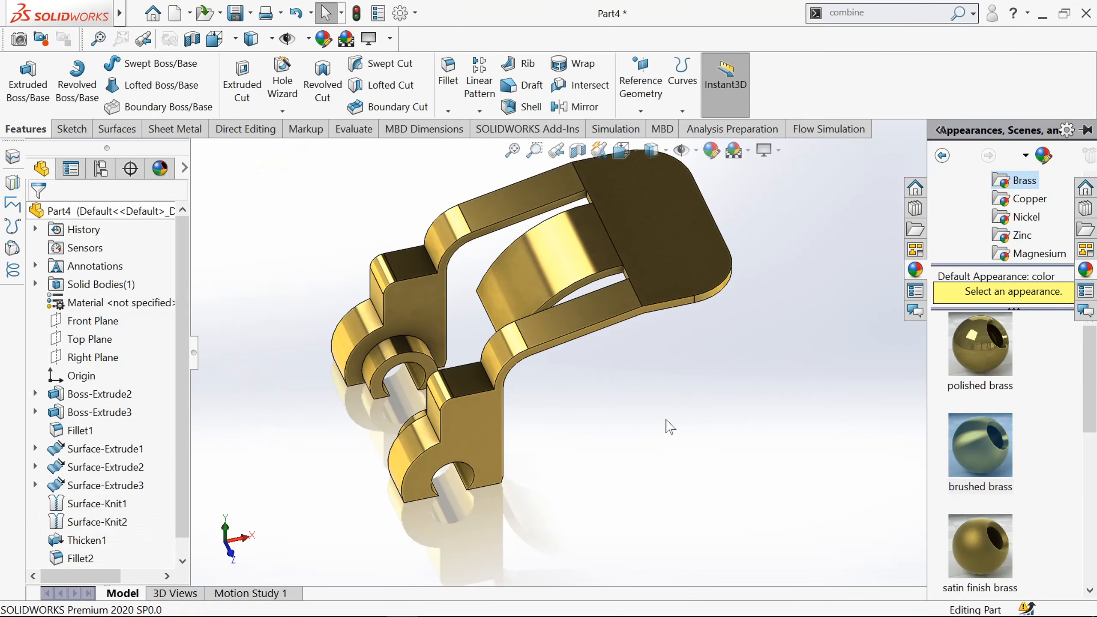
mouse_move(666, 421)
middle_mouse_down()
mouse_move(718, 400)
mouse_move(692, 391)
mouse_move(718, 404)
middle_mouse_up()
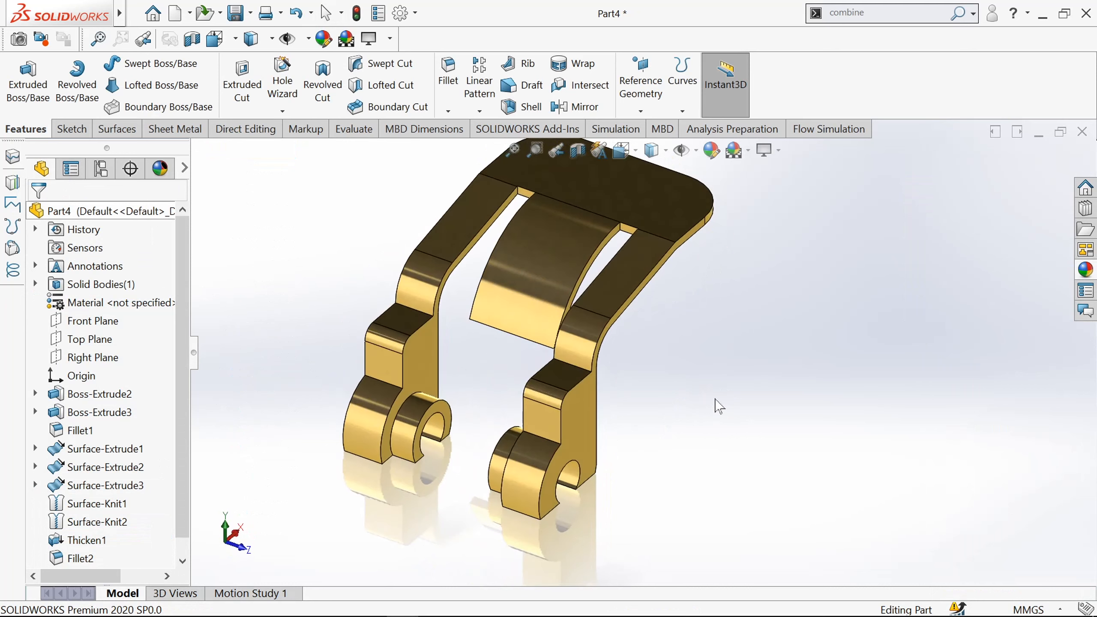